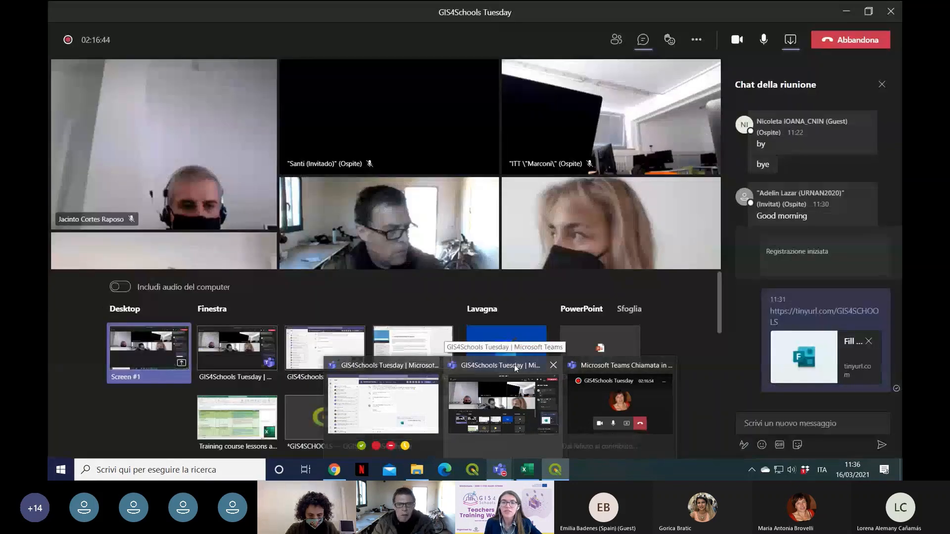
Step: Show the GIS4SCHOOLS project in QGIS, check the participants' reactions in the Teams meeting, and return to QGIS
{"action": "left_click", "coordinate": [556, 470]}
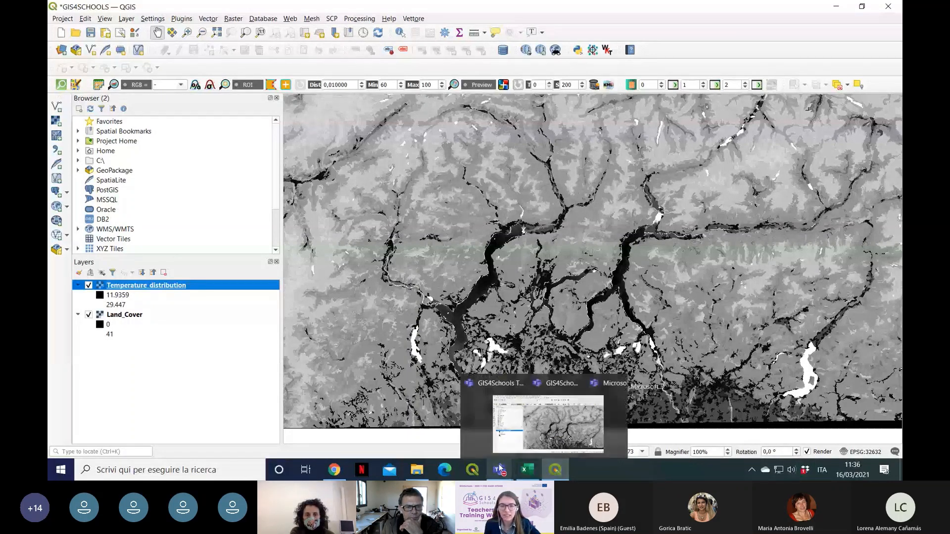
{"action": "mouse_move", "coordinate": [500, 470]}
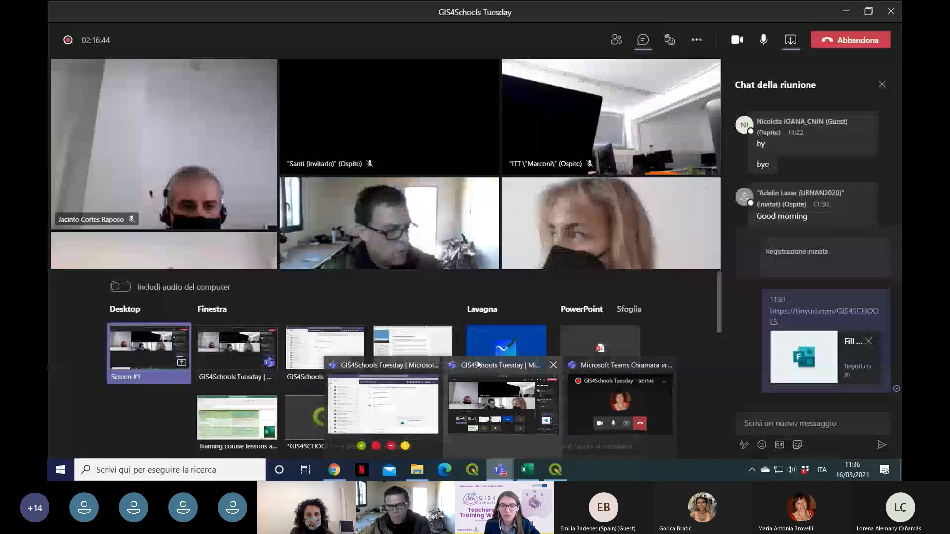
{"action": "left_click", "coordinate": [478, 365]}
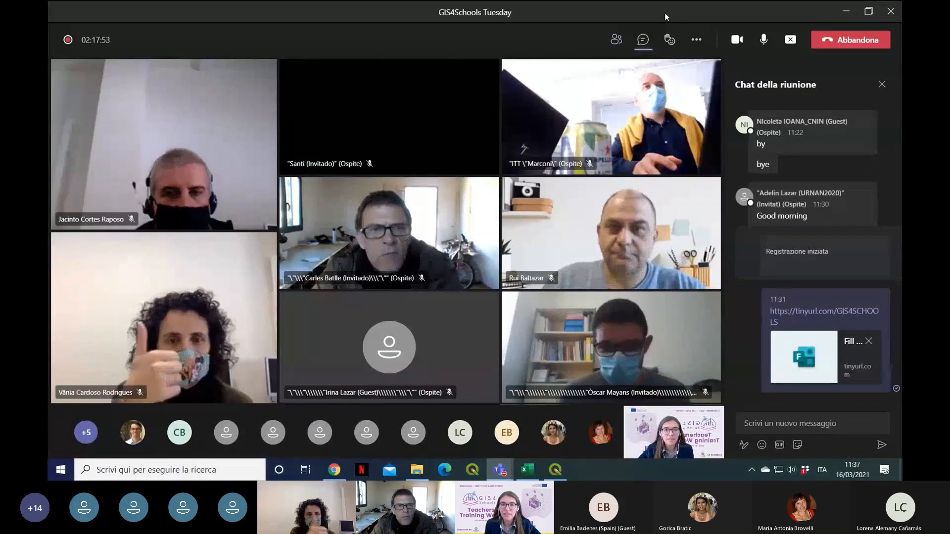
{"action": "left_click", "coordinate": [667, 39]}
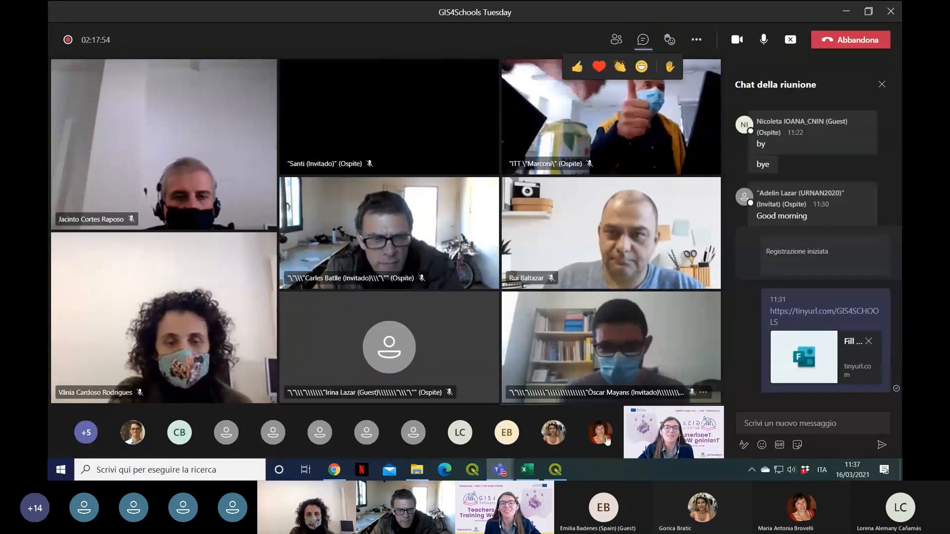
{"action": "left_click", "coordinate": [557, 473]}
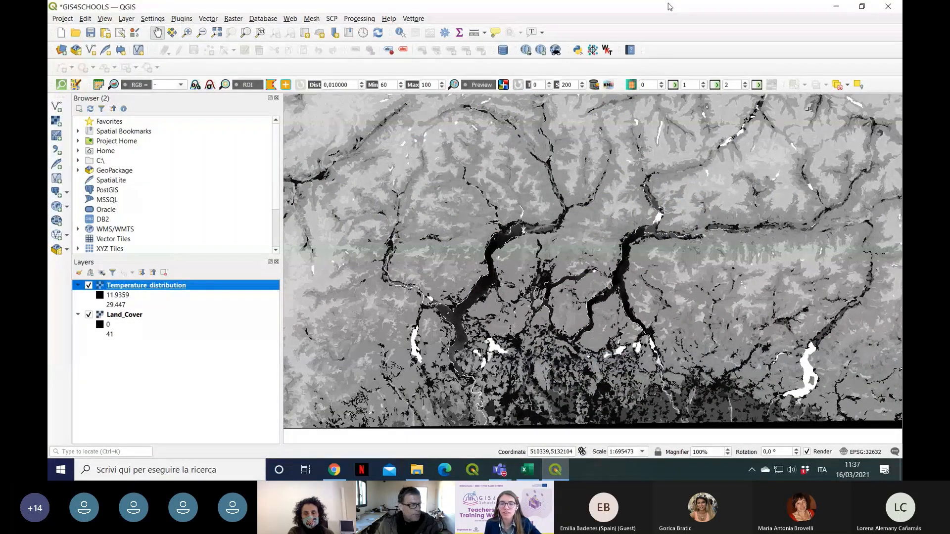
Step: Consult section 1.9, QGIS visualization for rasters, of the training documentation in Chrome and return to QGIS
{"action": "left_click", "coordinate": [335, 472]}
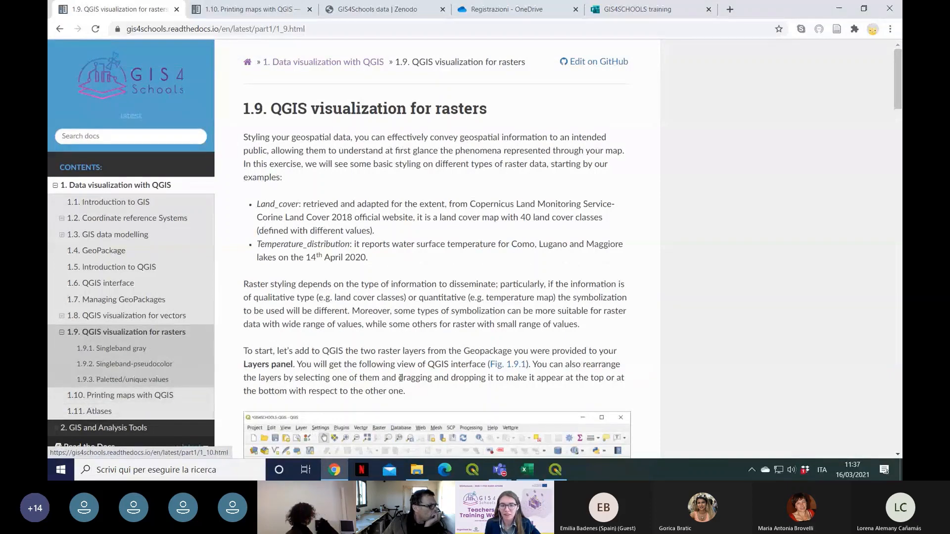
{"action": "left_click", "coordinate": [556, 471]}
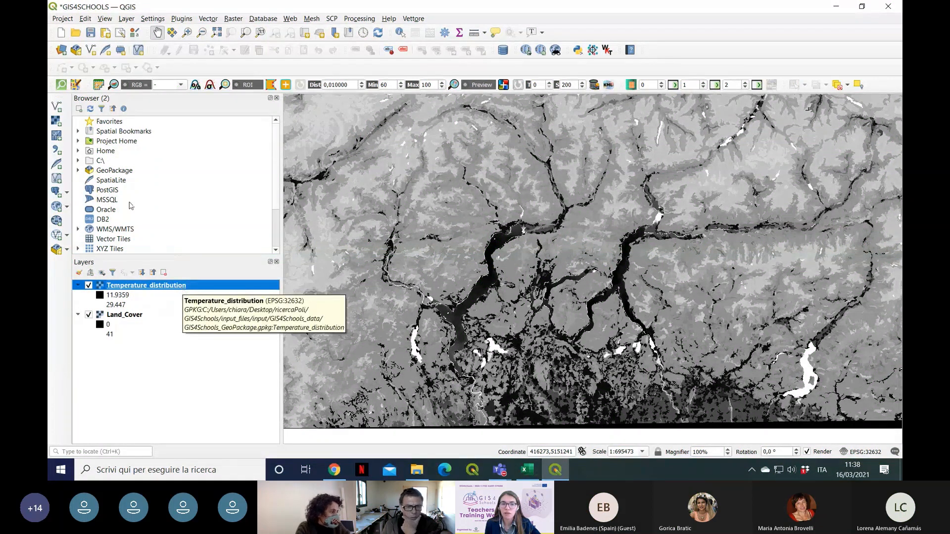
Step: Add the River_network and Municipalities_OSM layers from GIS4Schools_GeoPackage.gpkg to the project
{"action": "left_click", "coordinate": [77, 170]}
{"action": "left_click", "coordinate": [89, 181]}
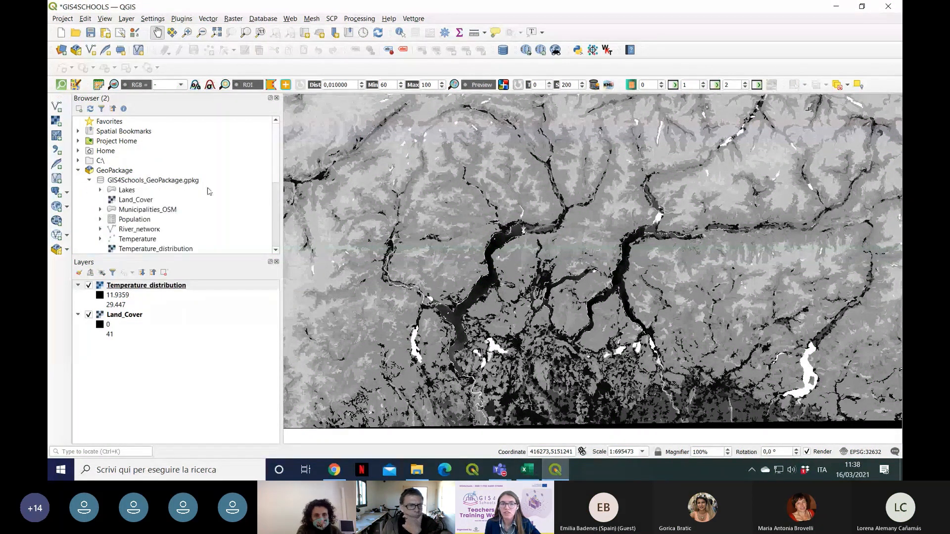
{"action": "scroll", "coordinate": [278, 195], "scroll_direction": "down", "scroll_amount": 1}
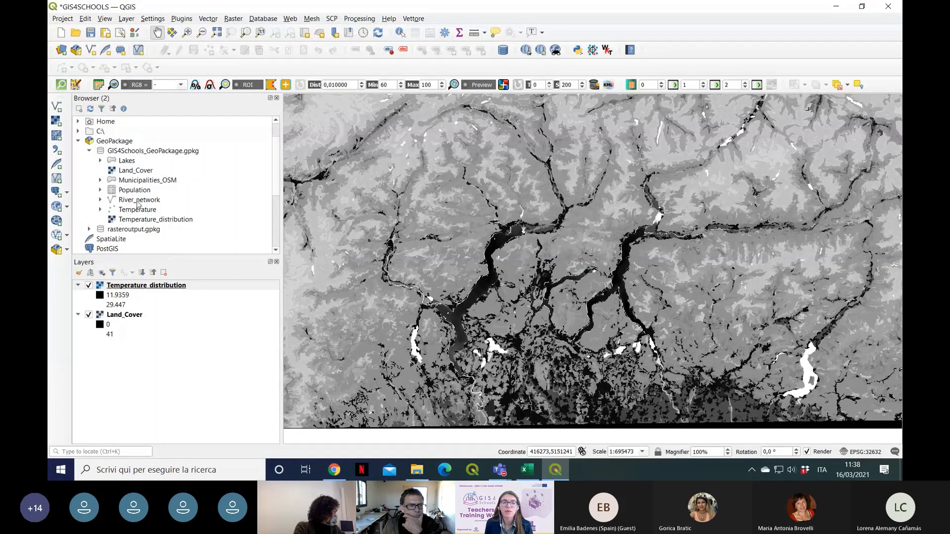
{"action": "left_click_drag", "start_coordinate": [138, 205], "coordinate": [145, 360]}
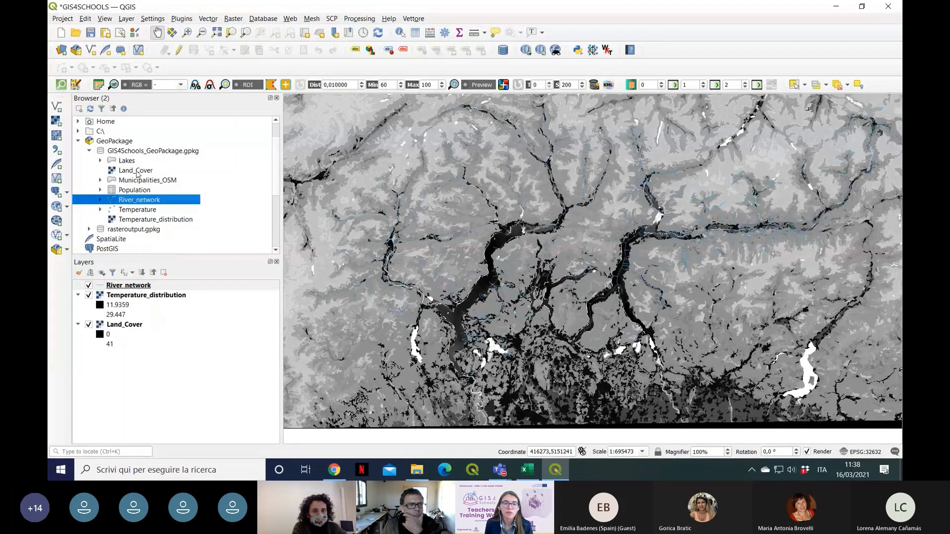
{"action": "left_click_drag", "start_coordinate": [144, 182], "coordinate": [136, 372]}
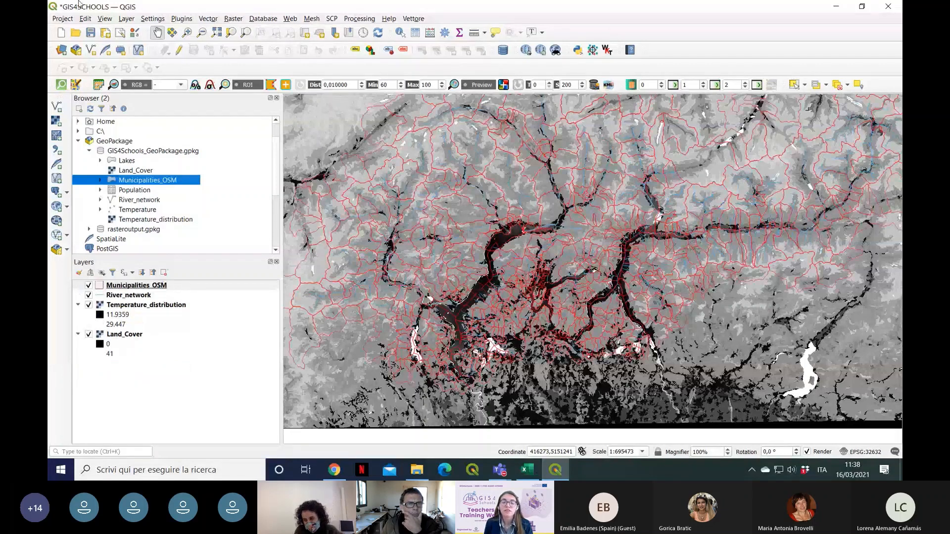
Step: Remove the Municipalities_OSM and River_network layers from the project, leaving the two raster layers in place
{"action": "right_click", "coordinate": [165, 287]}
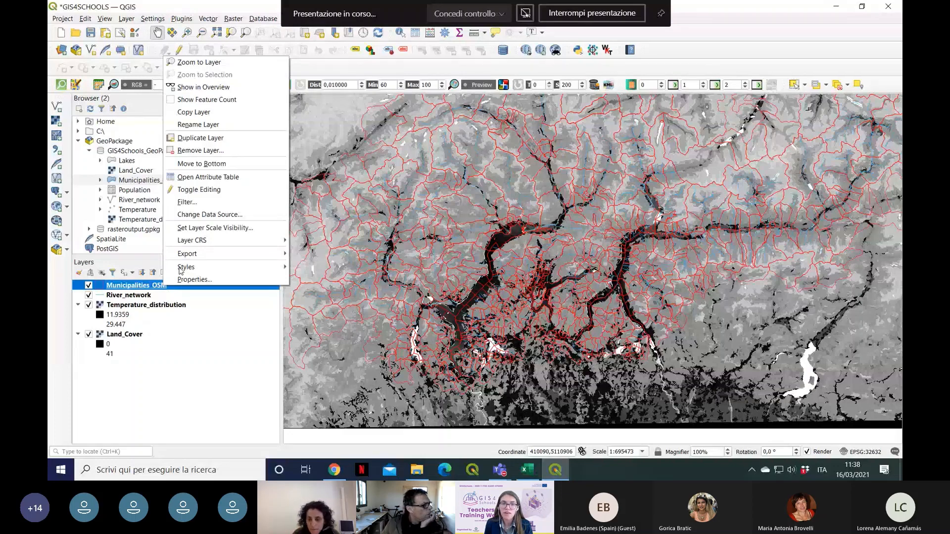
{"action": "left_click", "coordinate": [198, 150]}
{"action": "left_click", "coordinate": [470, 246]}
{"action": "right_click", "coordinate": [156, 285]}
{"action": "left_click", "coordinate": [190, 151]}
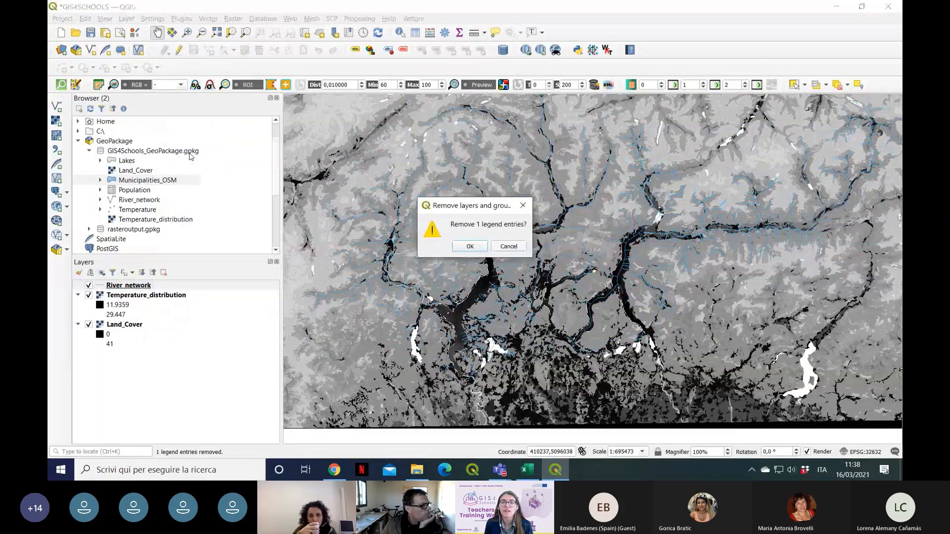
{"action": "left_click", "coordinate": [470, 247]}
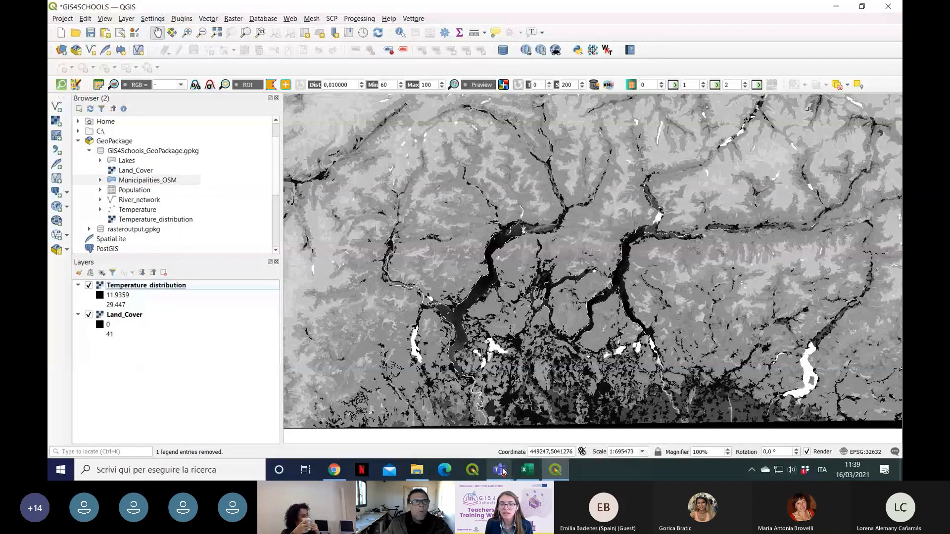
Step: Check the participants in the Teams meeting window and return to the QGIS project
{"action": "mouse_move", "coordinate": [502, 471]}
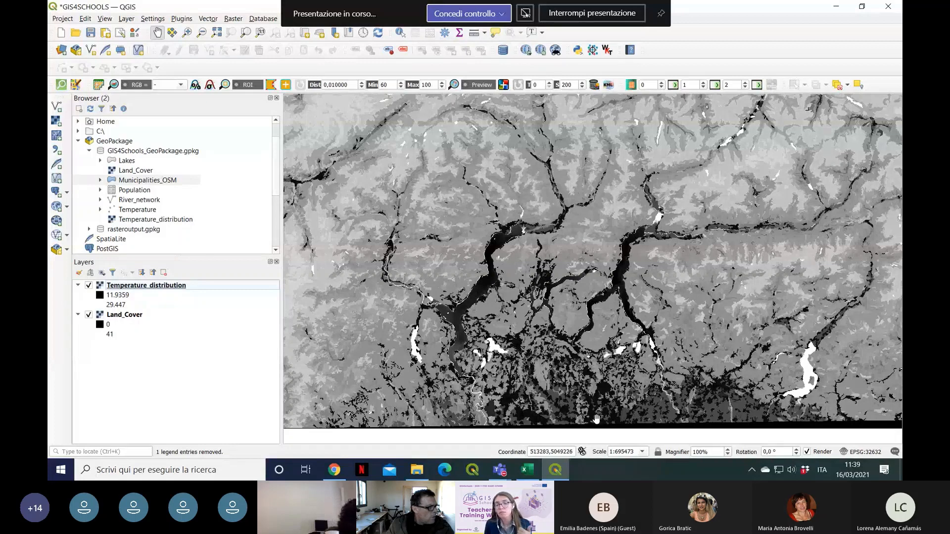
{"action": "mouse_move", "coordinate": [504, 476]}
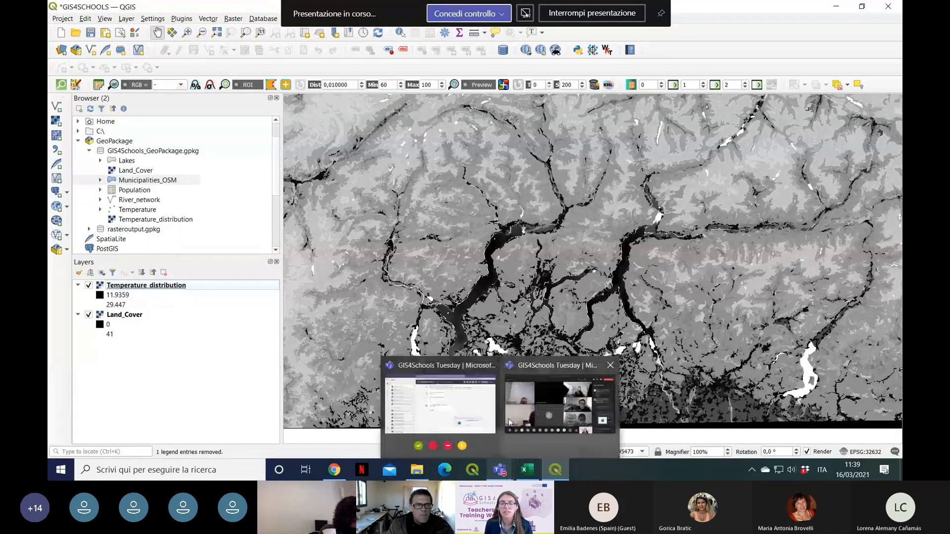
{"action": "mouse_move", "coordinate": [530, 370]}
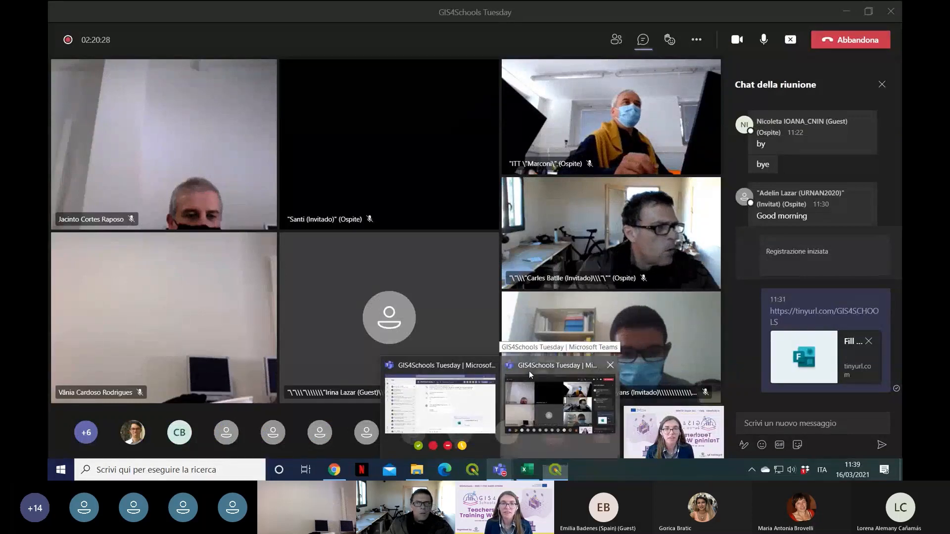
{"action": "left_click", "coordinate": [529, 370]}
{"action": "left_click", "coordinate": [555, 471]}
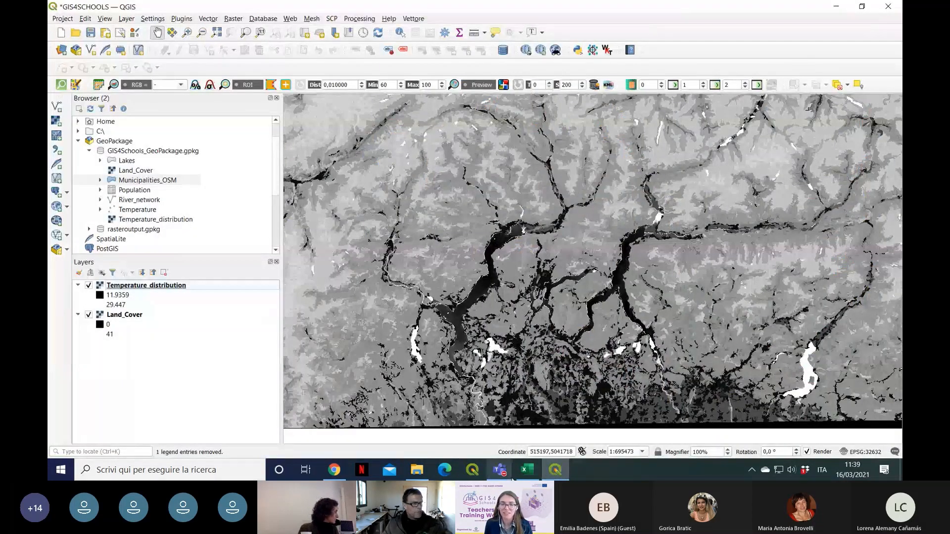
{"action": "mouse_move", "coordinate": [499, 470]}
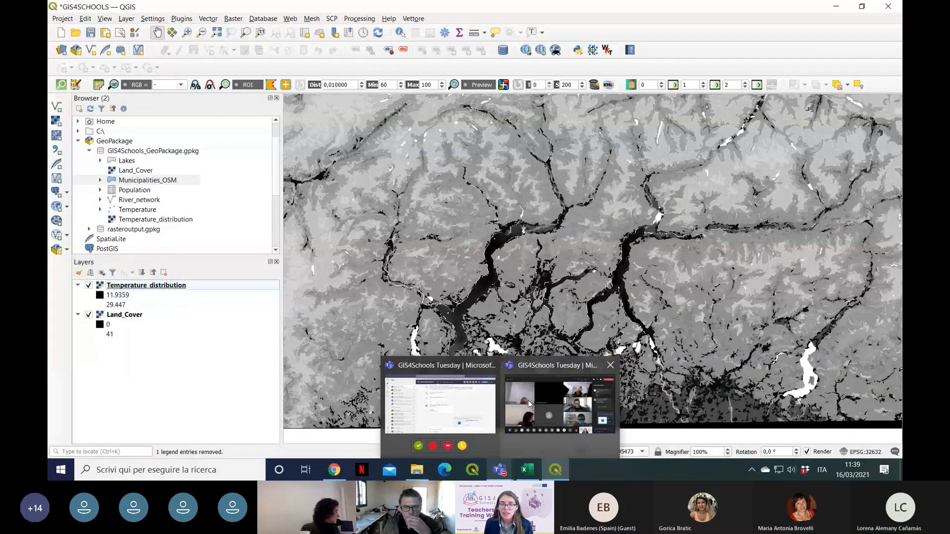
{"action": "mouse_move", "coordinate": [551, 370]}
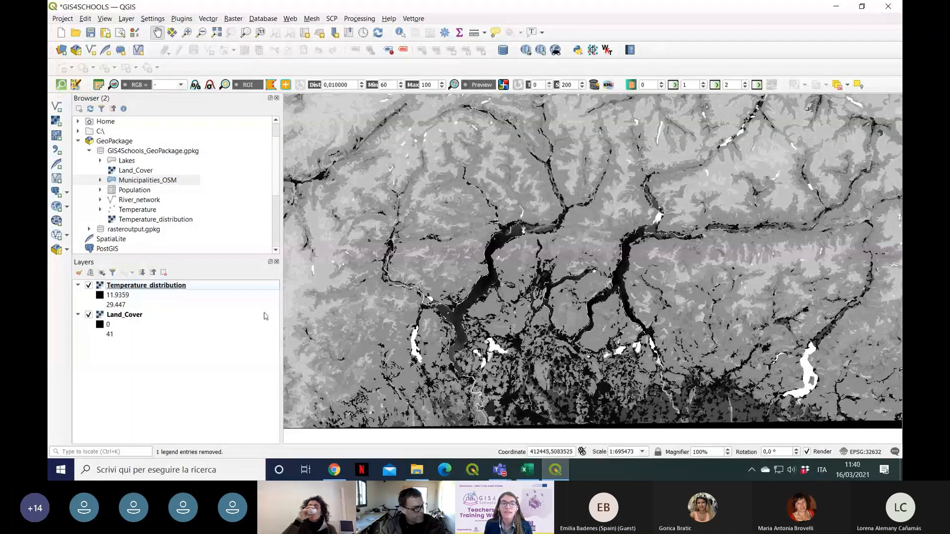
Step: Move Temperature_distribution below Land_Cover in the layer order and restore it on top by moving Land_Cover down
{"action": "left_click", "coordinate": [143, 287]}
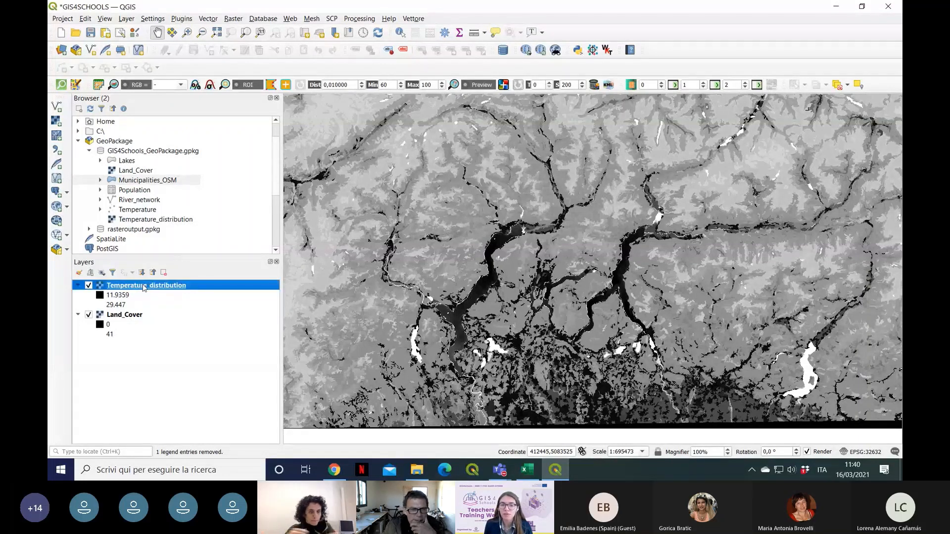
{"action": "left_click_drag", "start_coordinate": [143, 287], "coordinate": [138, 337]}
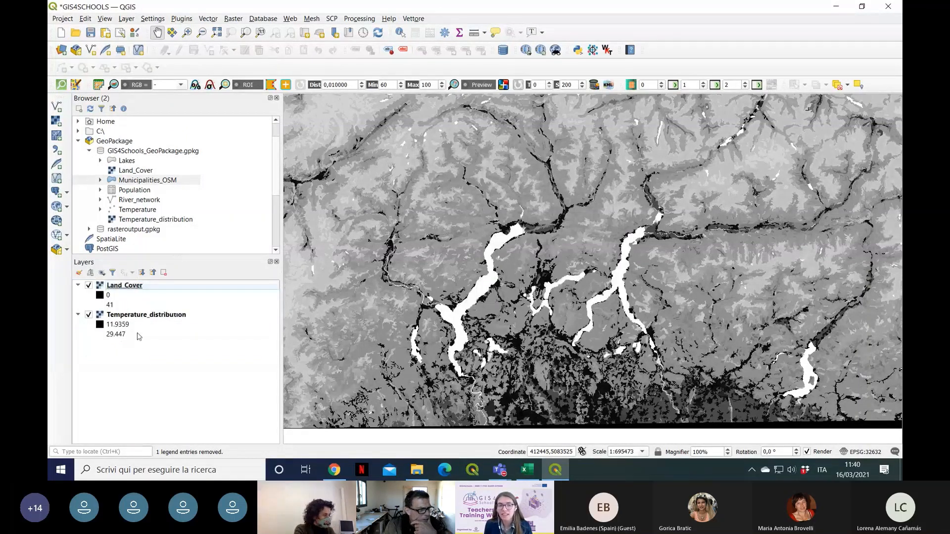
{"action": "left_click", "coordinate": [135, 289]}
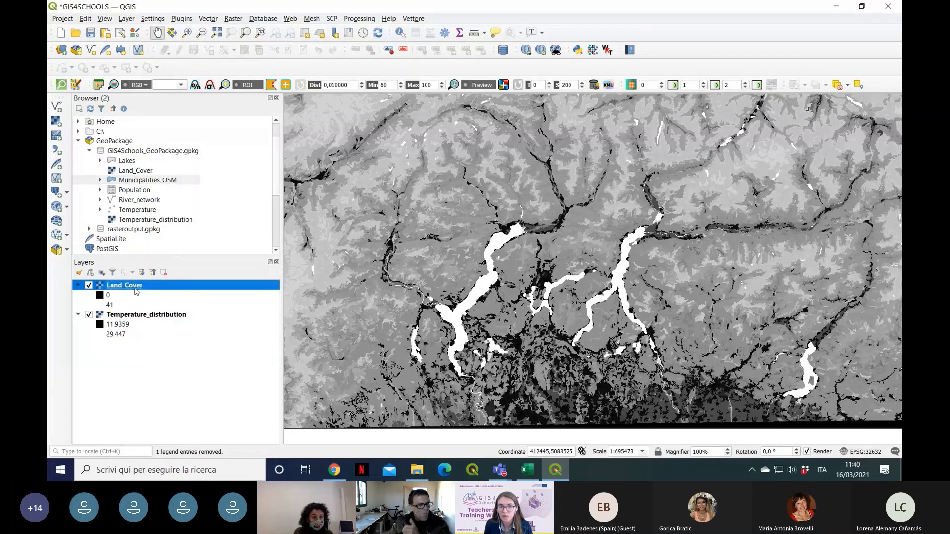
{"action": "left_click_drag", "start_coordinate": [135, 291], "coordinate": [132, 352]}
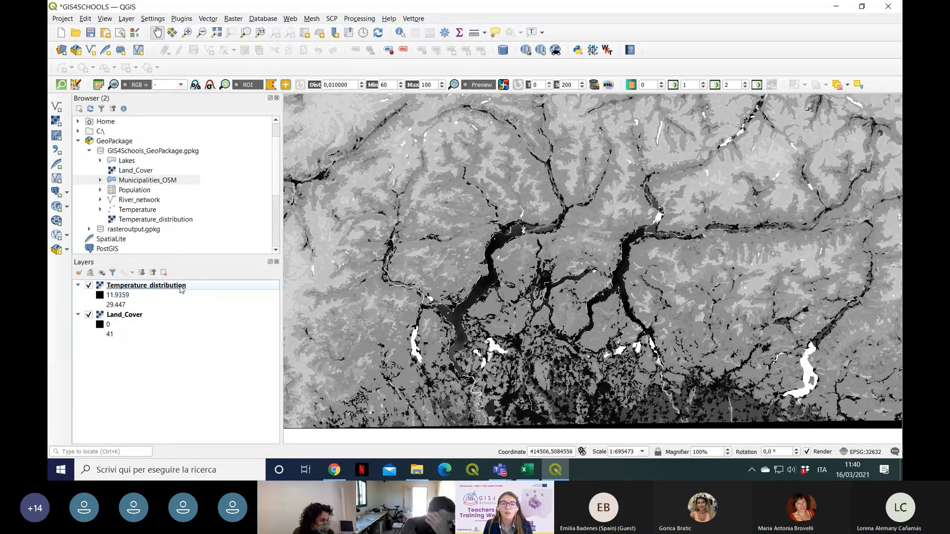
Step: Open the Temperature_distribution layer's symbology properties and place the dialog beside the layer list, clearing the floating meeting window
{"action": "left_click", "coordinate": [180, 287]}
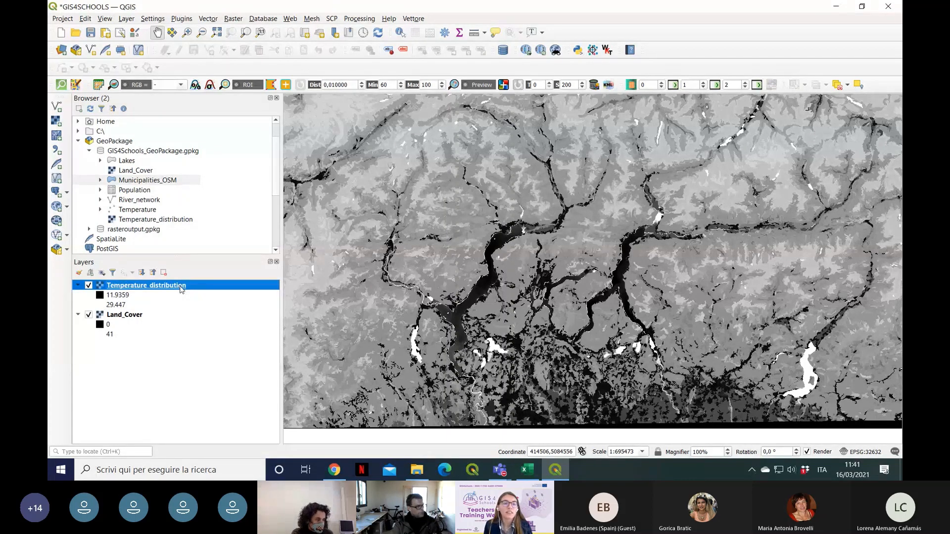
{"action": "right_click", "coordinate": [181, 289]}
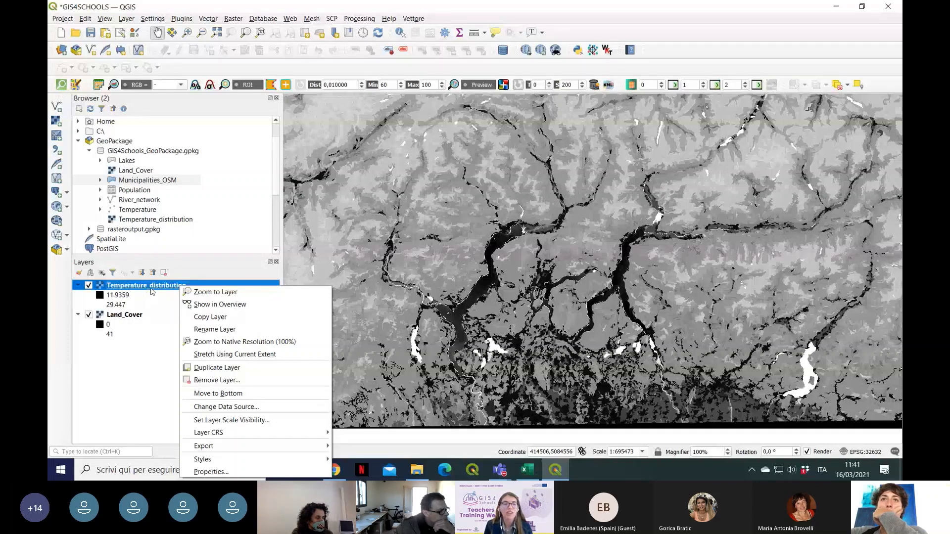
{"action": "right_click", "coordinate": [153, 286]}
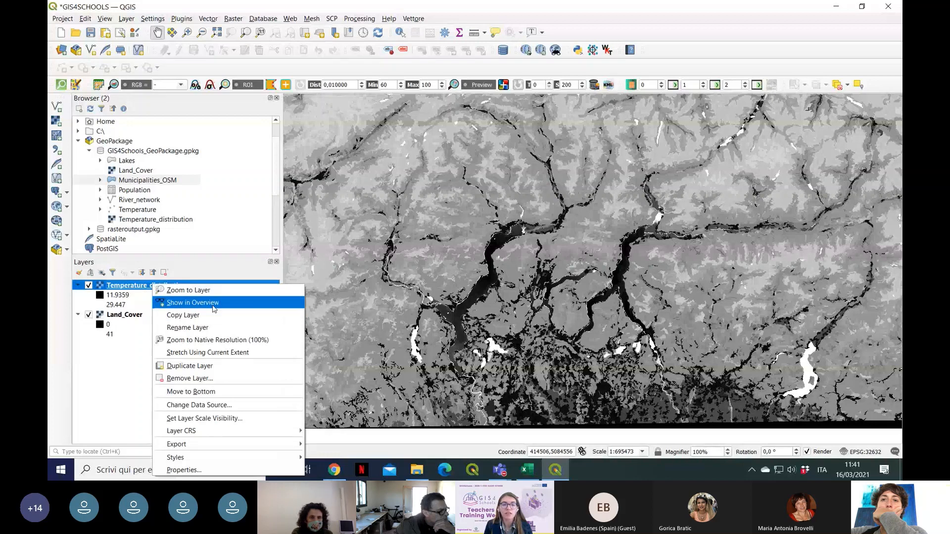
{"action": "left_click", "coordinate": [197, 472]}
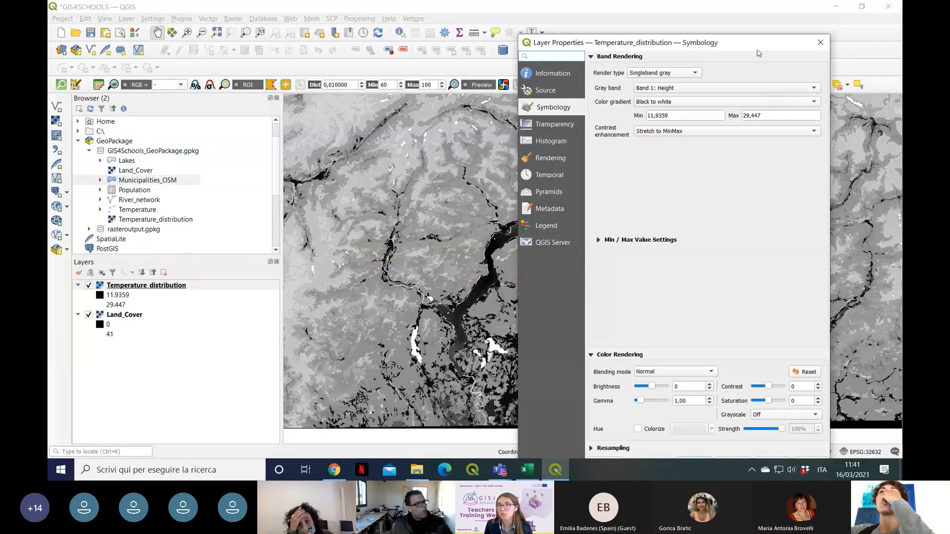
{"action": "left_click_drag", "start_coordinate": [759, 49], "coordinate": [833, 34]}
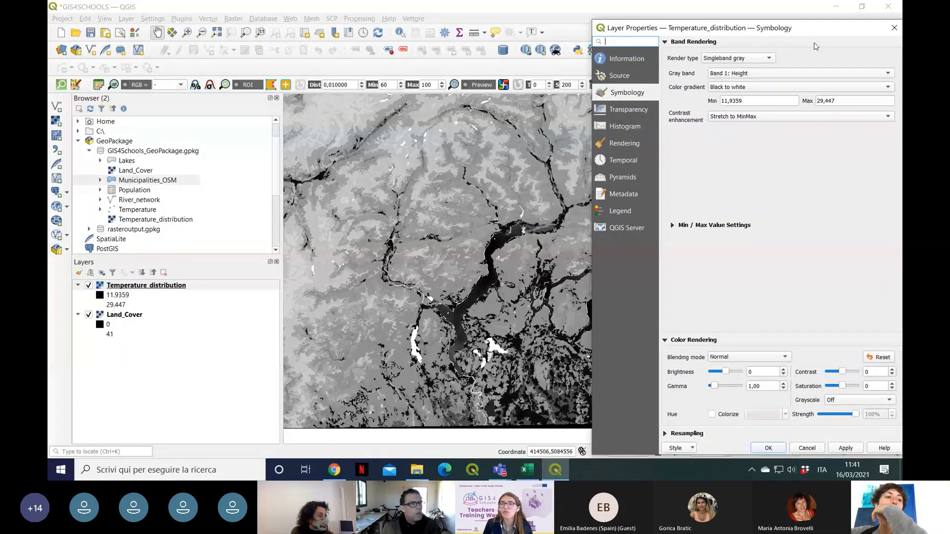
{"action": "mouse_move", "coordinate": [825, 33]}
{"action": "left_mouse_down"}
{"action": "mouse_move", "coordinate": [770, 19]}
{"action": "mouse_move", "coordinate": [705, 30]}
{"action": "mouse_move", "coordinate": [706, 63]}
{"action": "mouse_move", "coordinate": [776, 60]}
{"action": "mouse_move", "coordinate": [782, 45]}
{"action": "mouse_move", "coordinate": [741, 22]}
{"action": "mouse_move", "coordinate": [837, 30]}
{"action": "mouse_move", "coordinate": [823, 26]}
{"action": "left_mouse_up"}
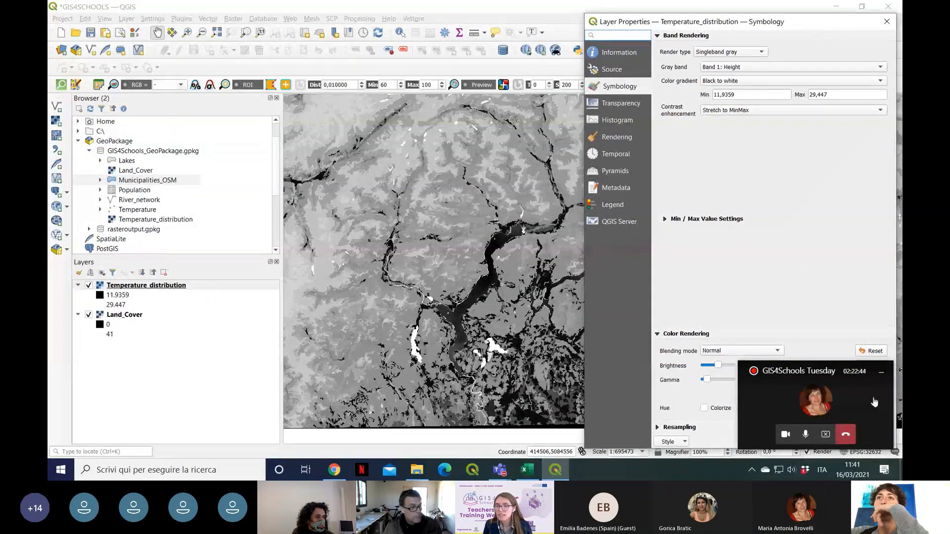
{"action": "left_click", "coordinate": [882, 375]}
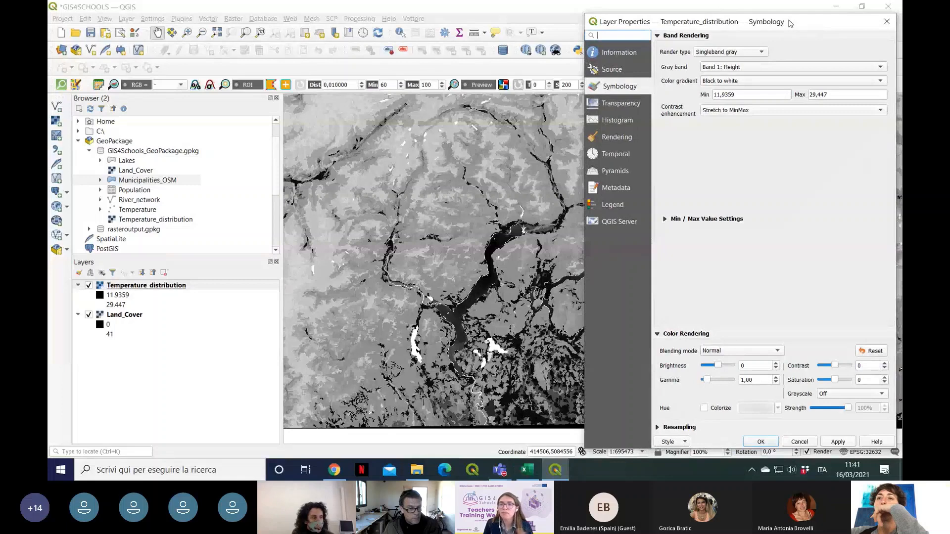
{"action": "left_click_drag", "start_coordinate": [790, 24], "coordinate": [800, 17]}
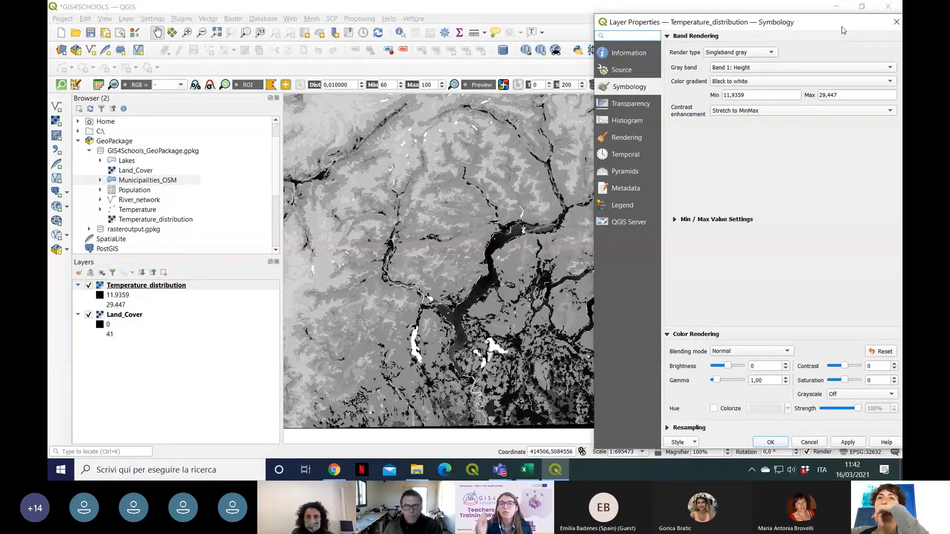
{"action": "left_click_drag", "start_coordinate": [838, 26], "coordinate": [824, 22]}
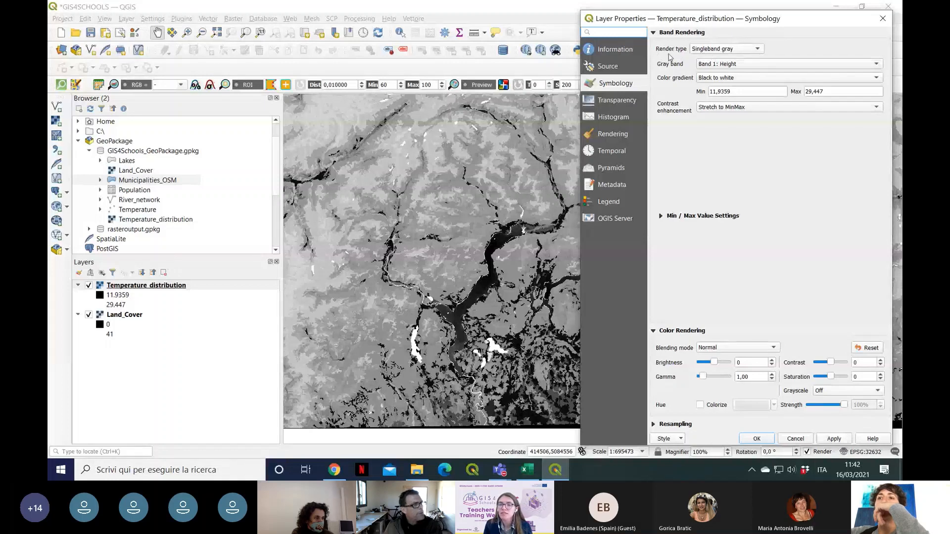
Step: Review the available render types, keep Singleband gray, and apply the White to black color gradient to Temperature_distribution
{"action": "left_click", "coordinate": [721, 51]}
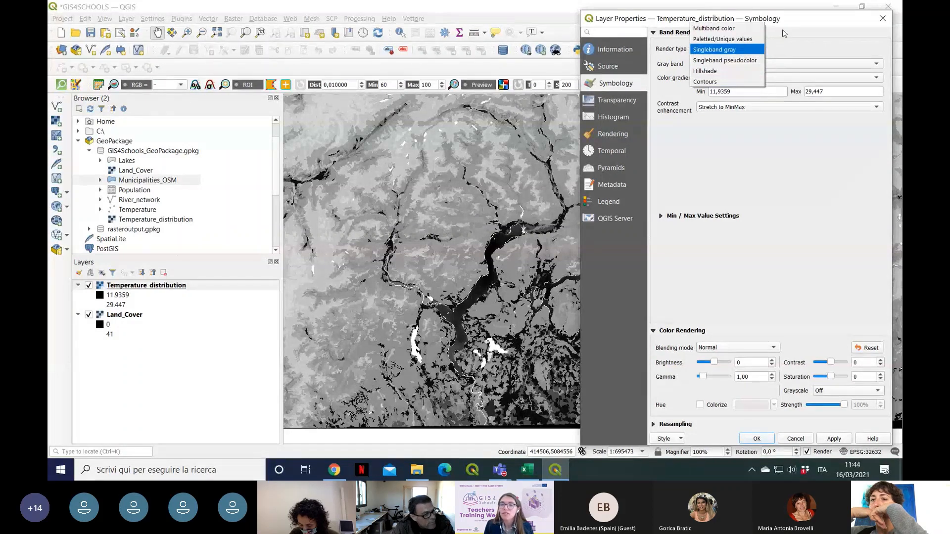
{"action": "left_click", "coordinate": [805, 24]}
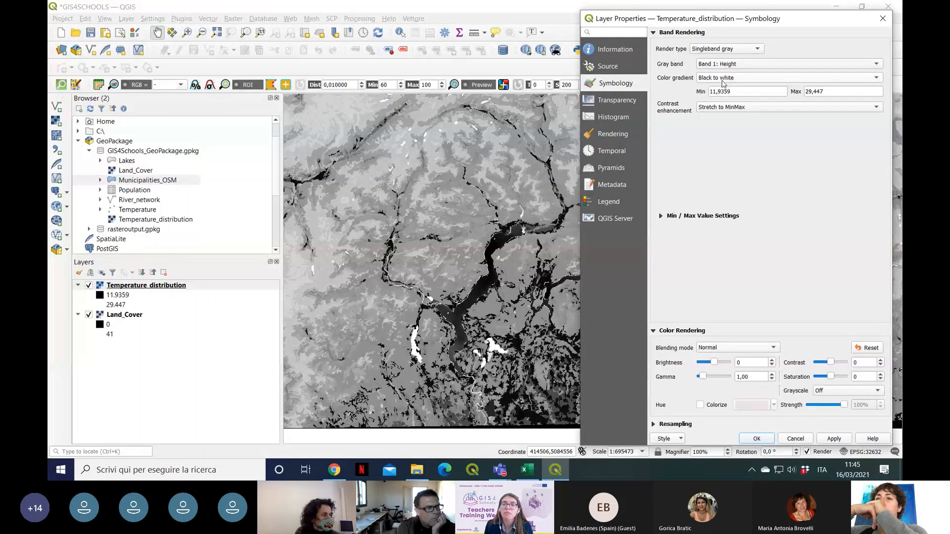
{"action": "left_click", "coordinate": [757, 80]}
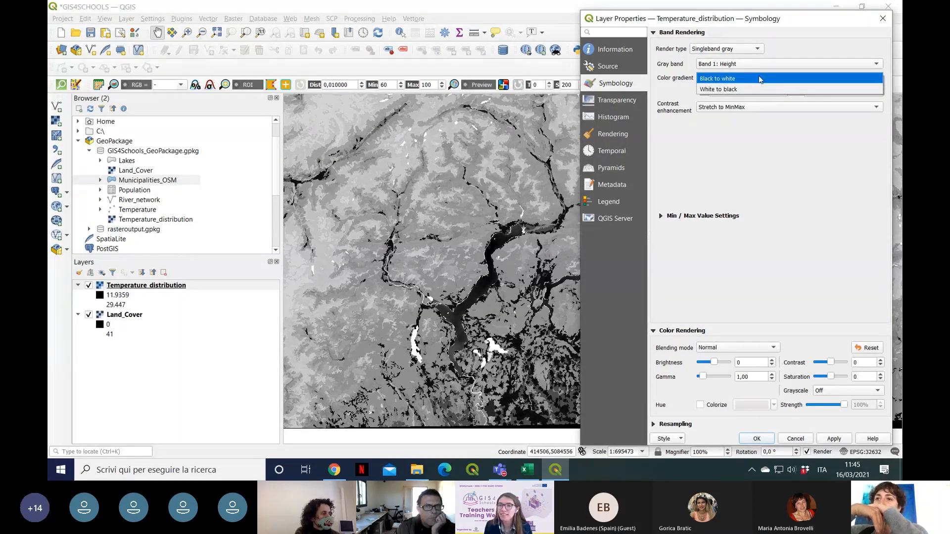
{"action": "left_click", "coordinate": [724, 92]}
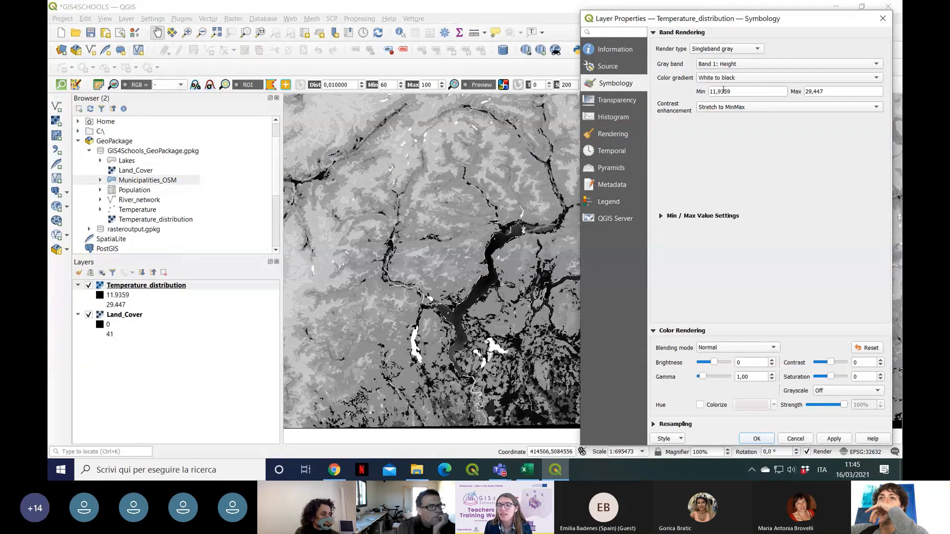
{"action": "left_click", "coordinate": [834, 439]}
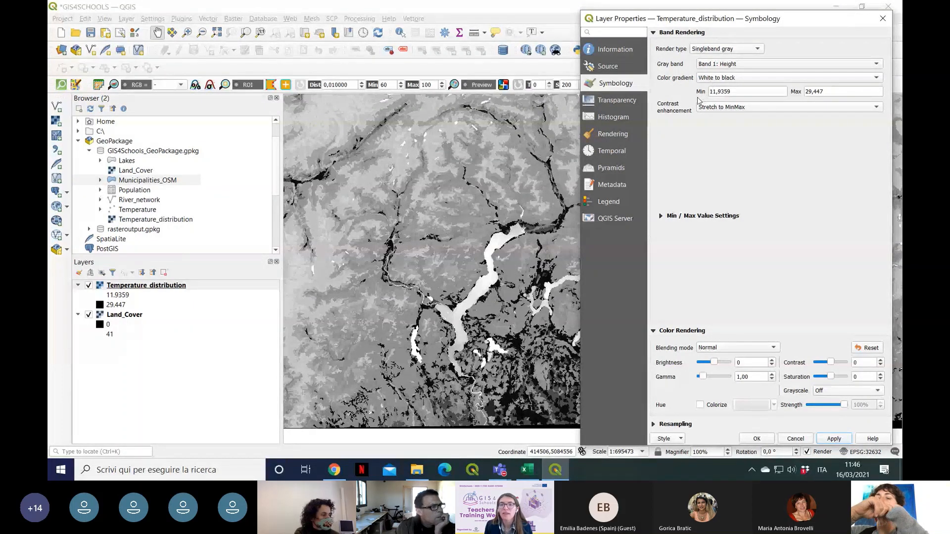
Step: Switch the Temperature_distribution color gradient back to Black to white and apply it to the map
{"action": "left_click", "coordinate": [769, 79]}
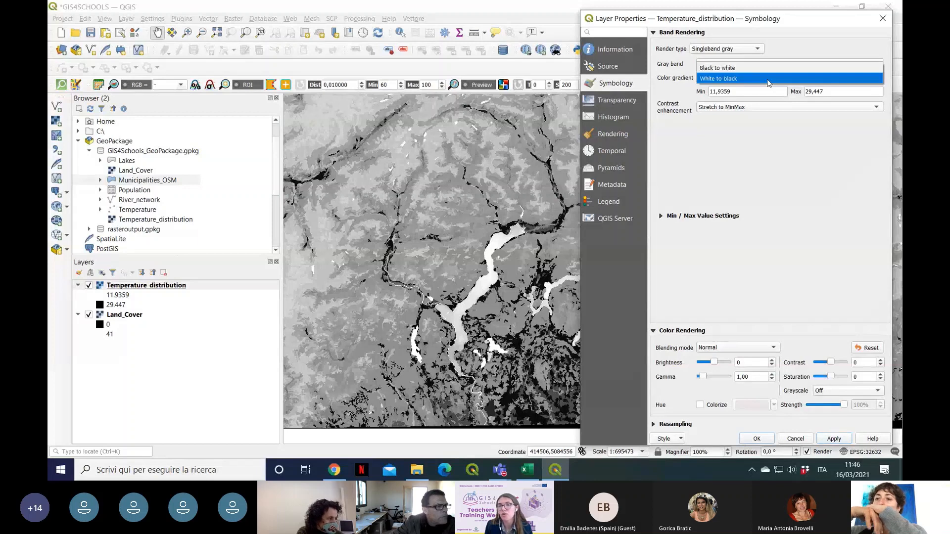
{"action": "left_click", "coordinate": [759, 73]}
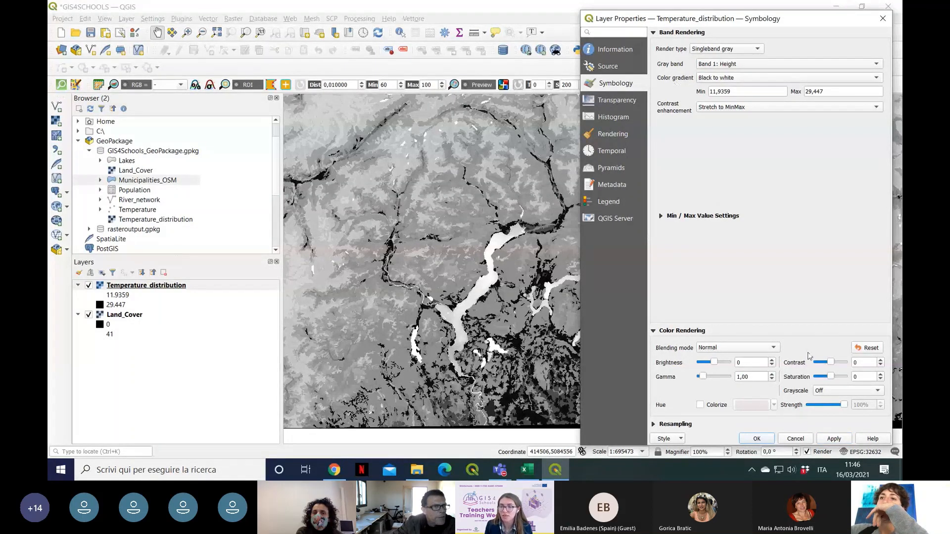
{"action": "left_click", "coordinate": [747, 78]}
{"action": "left_click", "coordinate": [754, 79]}
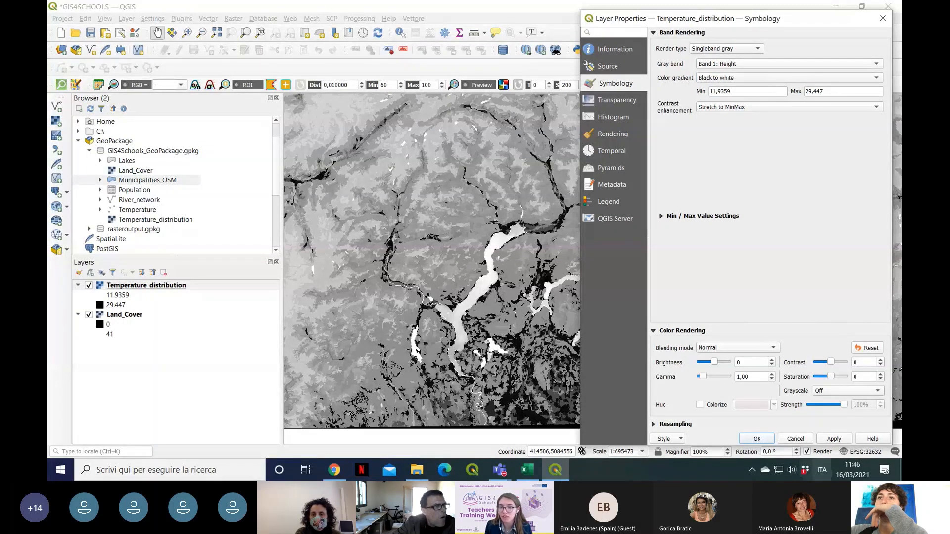
{"action": "left_click", "coordinate": [835, 439]}
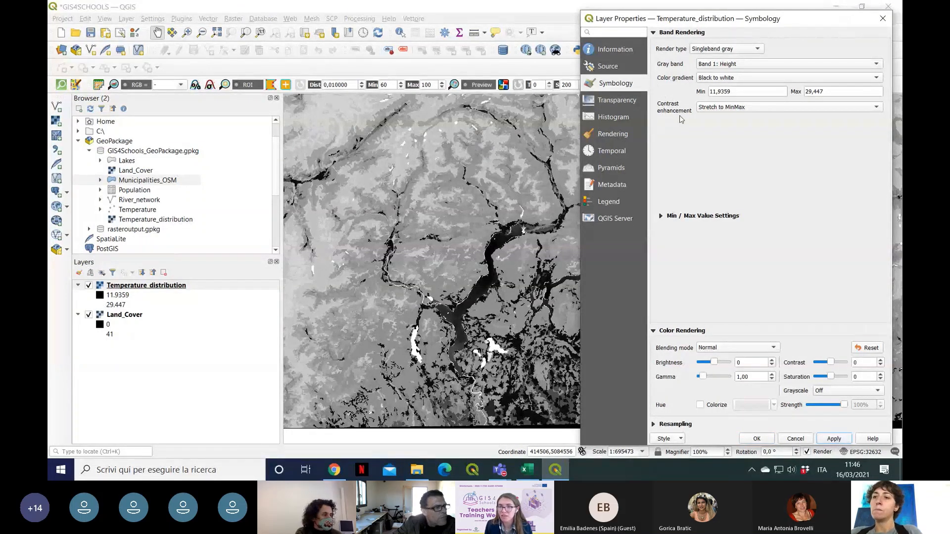
Step: Review the contrast enhancement options and apply No Enhancement to the Temperature_distribution layer
{"action": "left_click", "coordinate": [758, 112]}
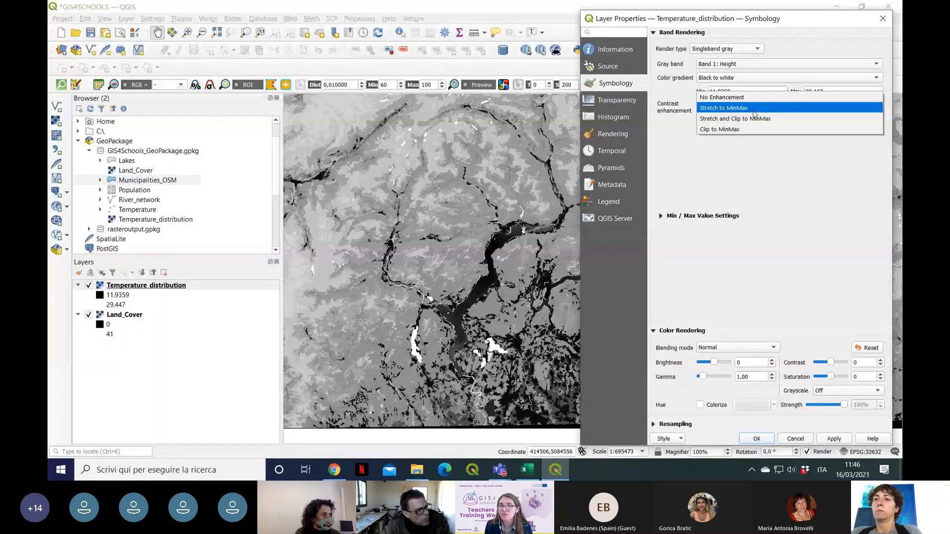
{"action": "left_click", "coordinate": [753, 112]}
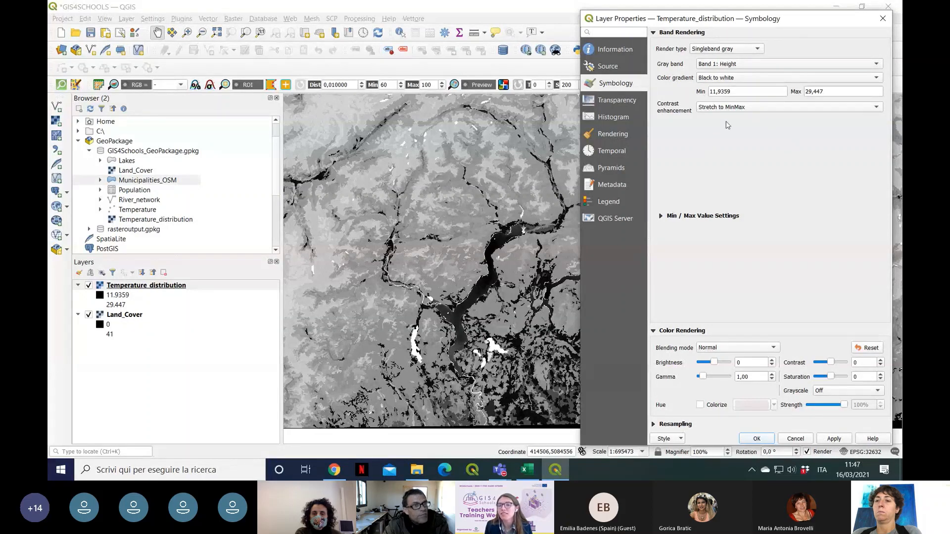
{"action": "left_click", "coordinate": [786, 106]}
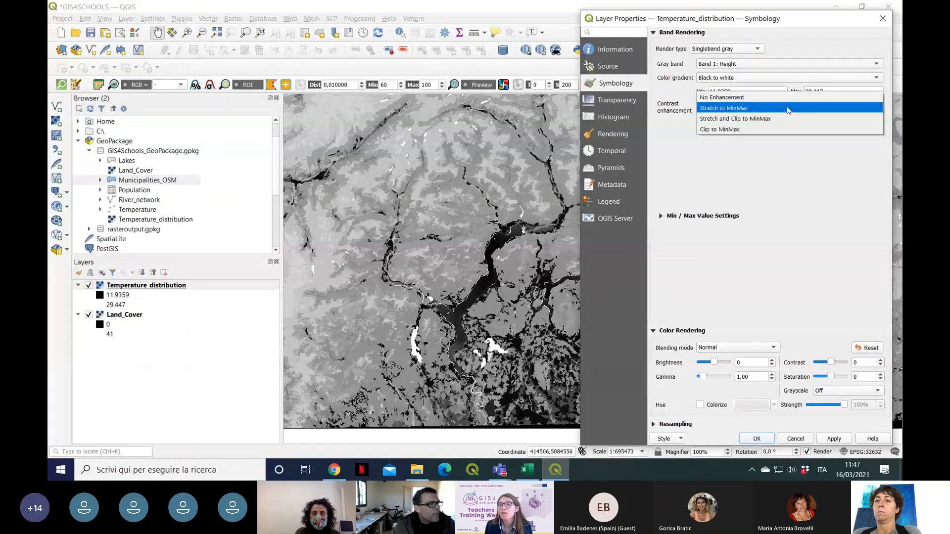
{"action": "left_click", "coordinate": [732, 98]}
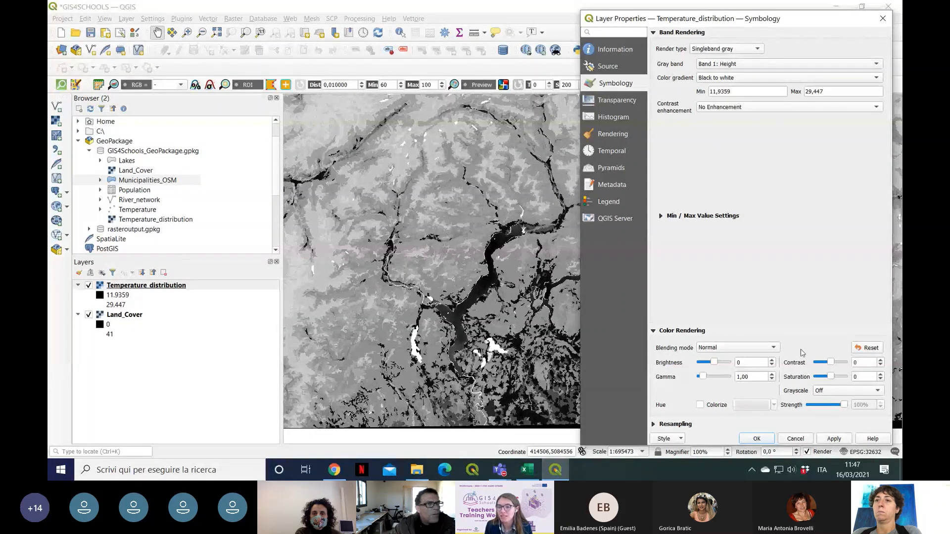
{"action": "left_click", "coordinate": [841, 440]}
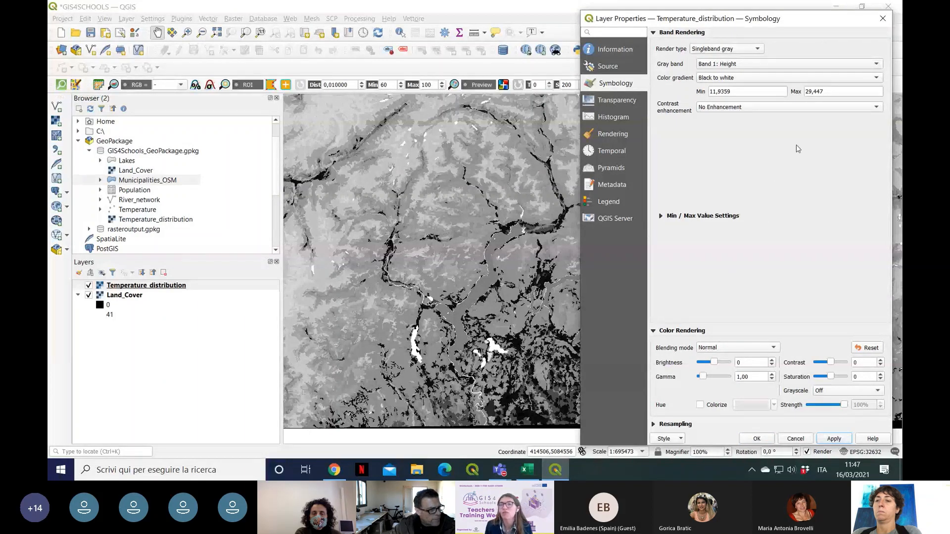
Step: Restore the Stretch to MinMax contrast enhancement and apply a cumulative count cut of 2,0 to 98,0 % as the min/max setting
{"action": "left_click", "coordinate": [790, 109]}
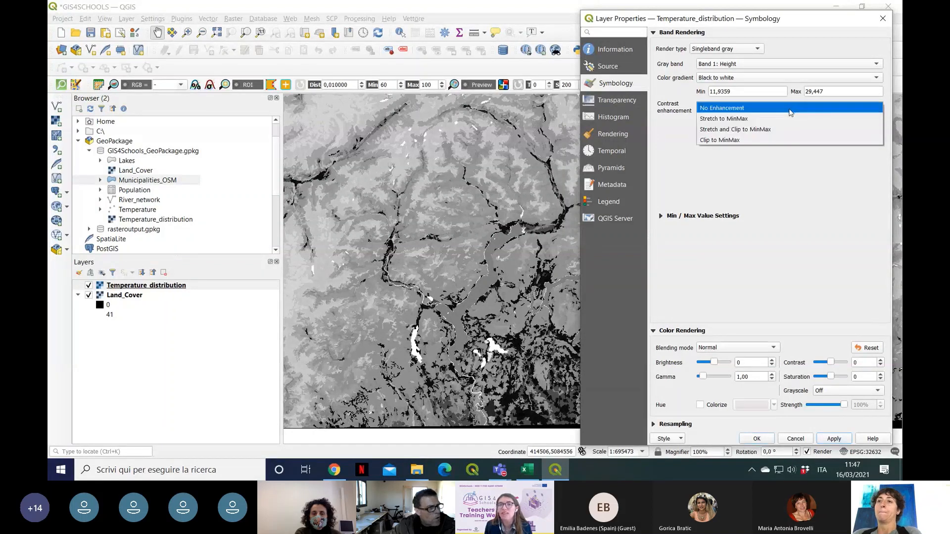
{"action": "left_click", "coordinate": [772, 120]}
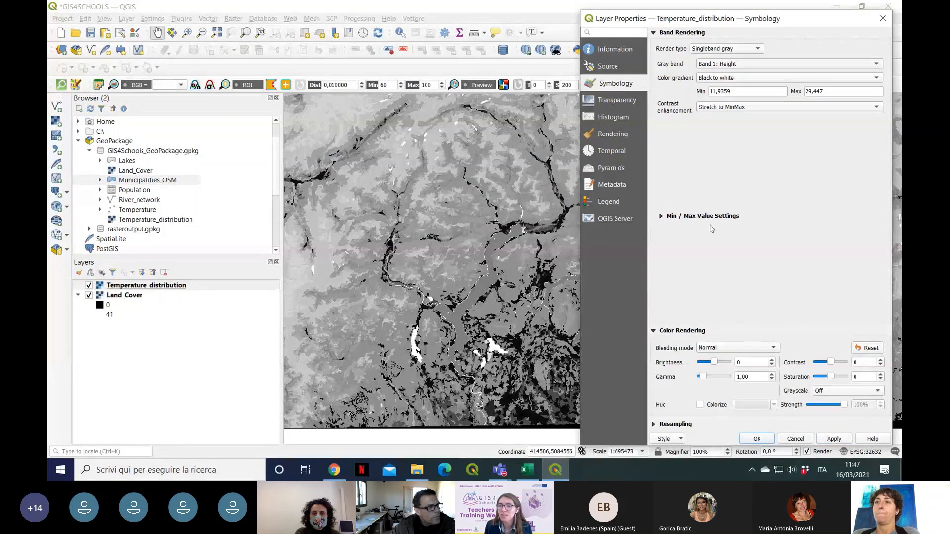
{"action": "left_click", "coordinate": [661, 216]}
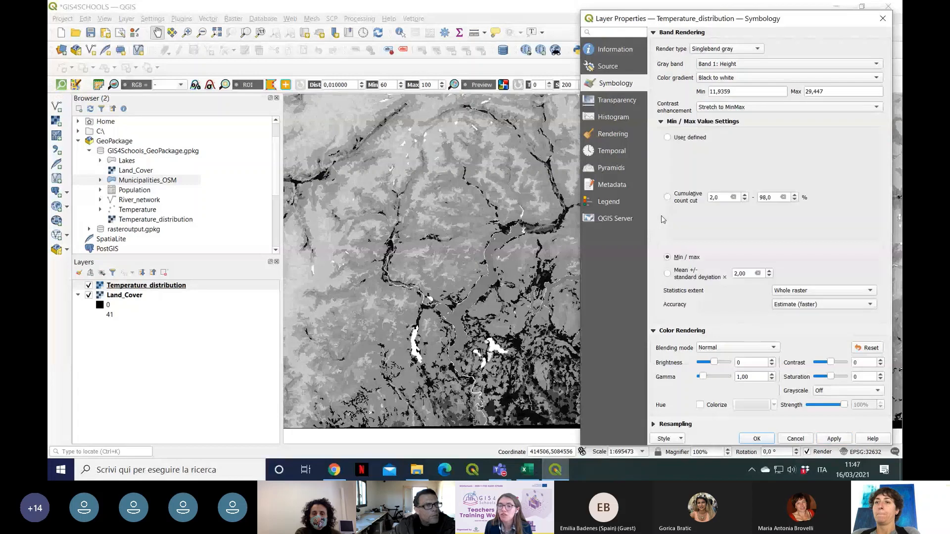
{"action": "left_click", "coordinate": [662, 123]}
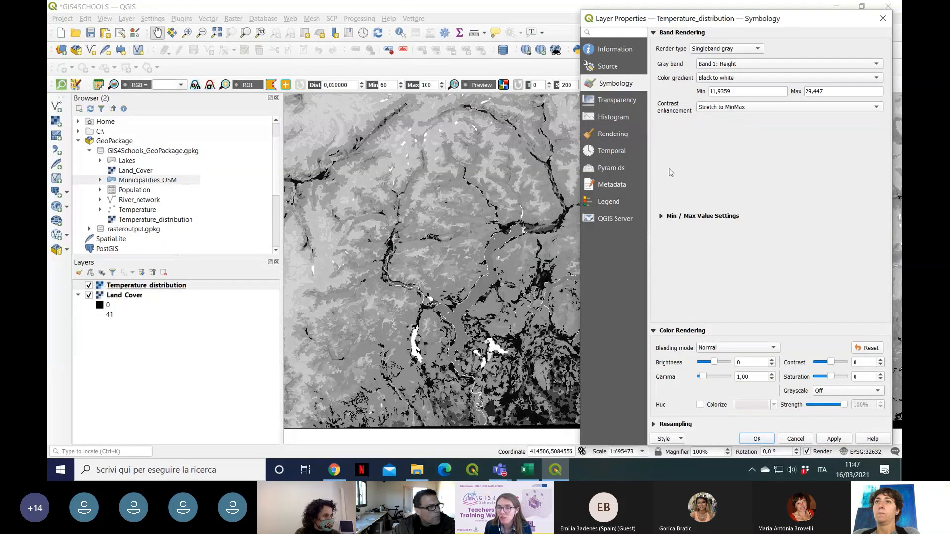
{"action": "left_click", "coordinate": [663, 217]}
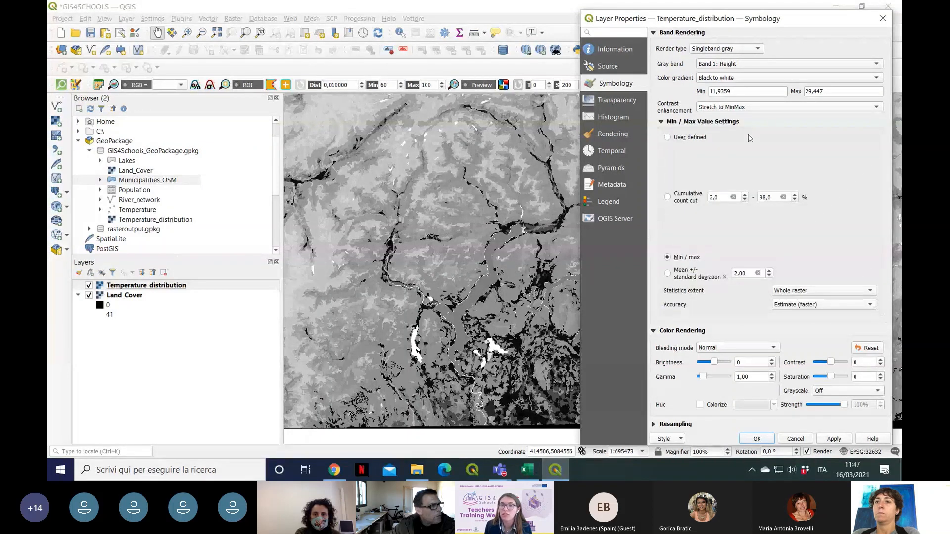
{"action": "left_click", "coordinate": [667, 198]}
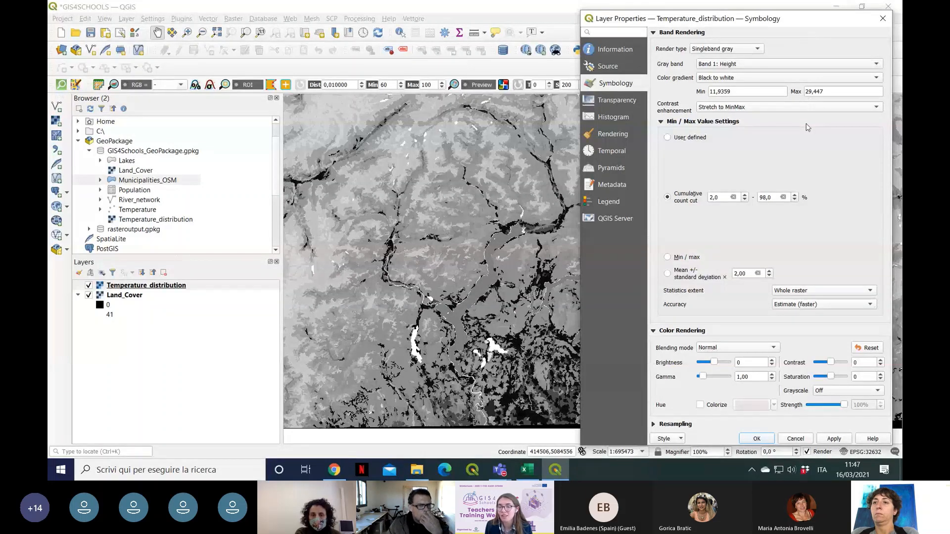
{"action": "left_click", "coordinate": [836, 440]}
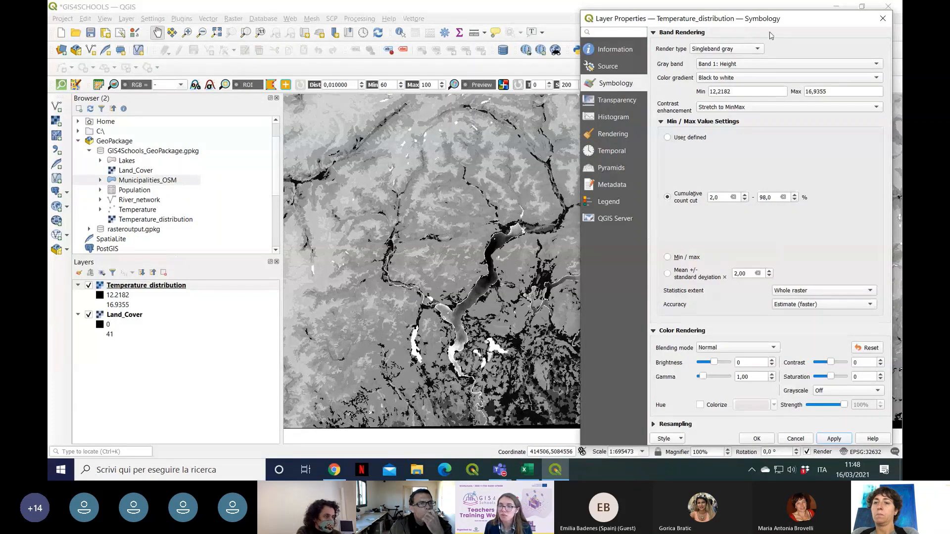
Step: Change the Temperature_distribution render type to Singleband pseudocolor
{"action": "mouse_move", "coordinate": [638, 4]}
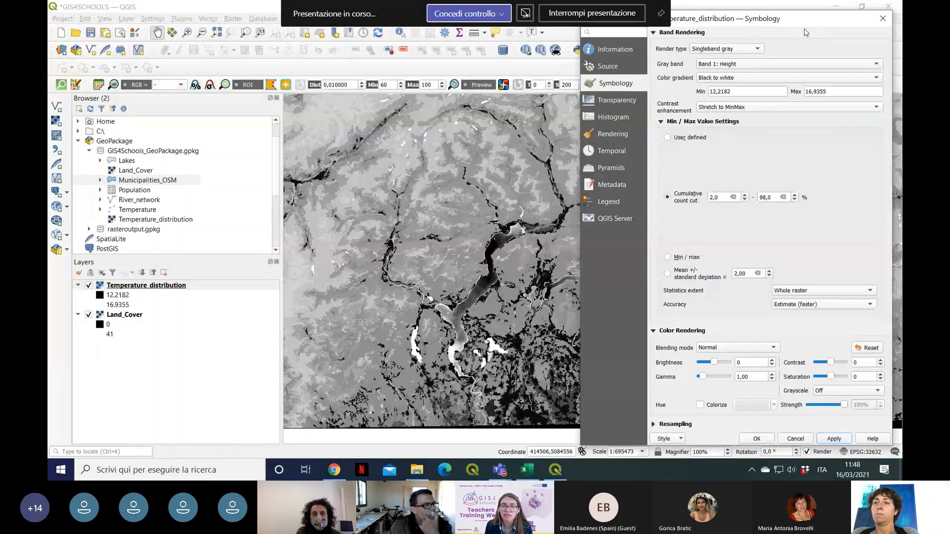
{"action": "left_click", "coordinate": [760, 53]}
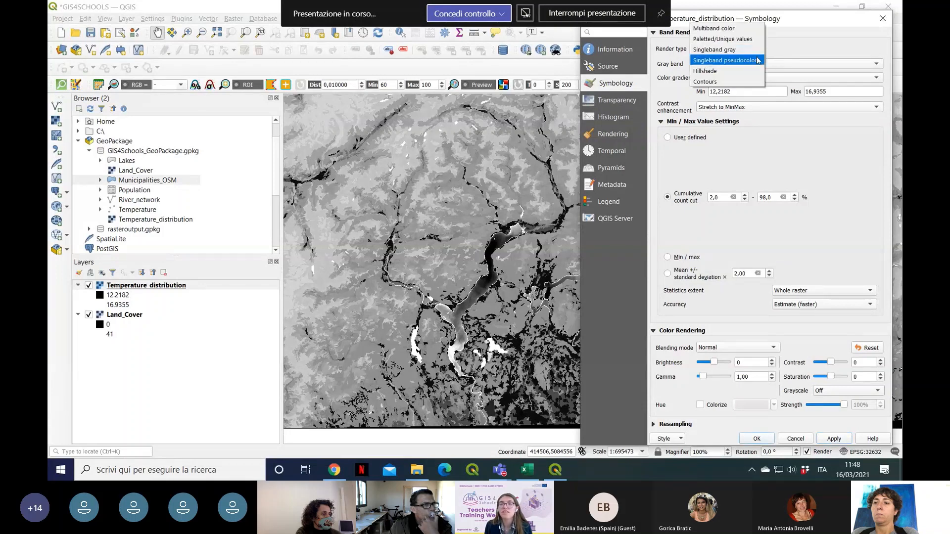
{"action": "left_click", "coordinate": [753, 50]}
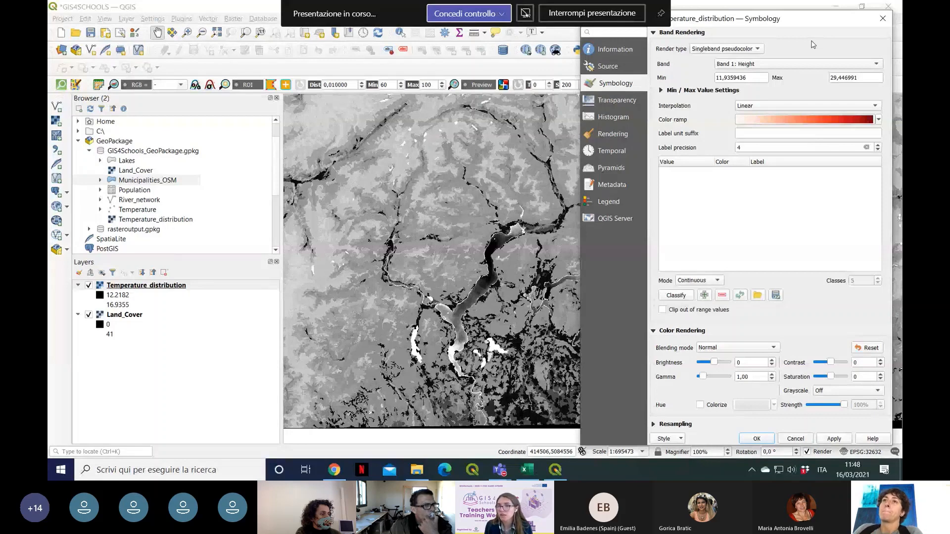
{"action": "left_click", "coordinate": [737, 48]}
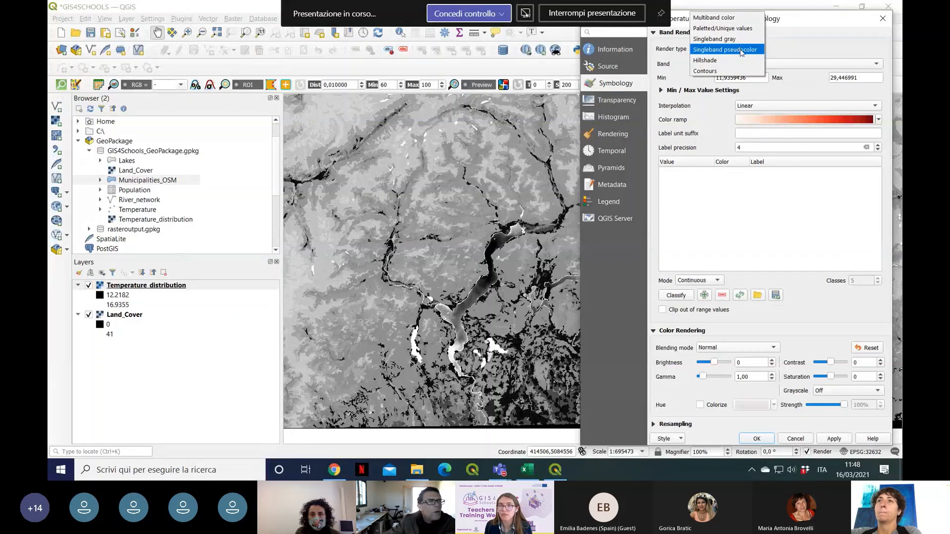
{"action": "left_click", "coordinate": [741, 51]}
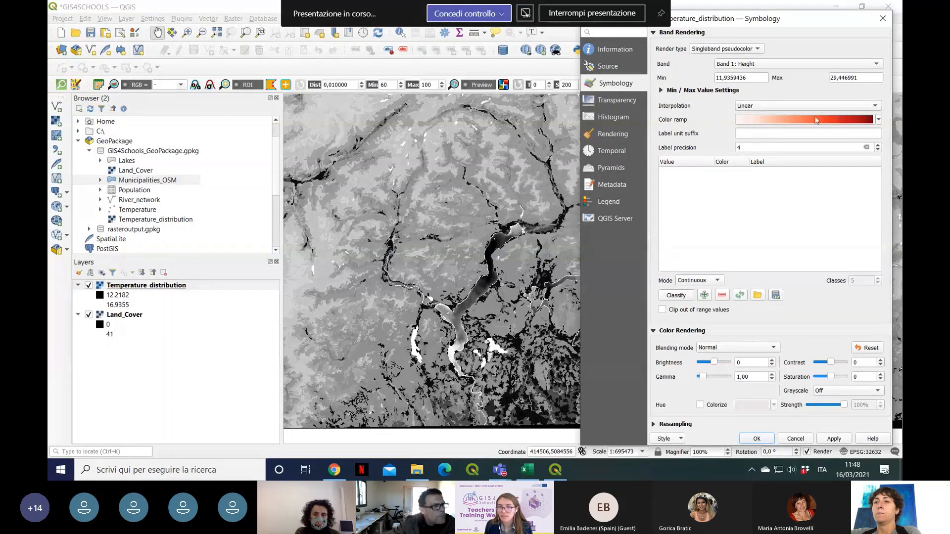
Step: Assign the Reds color ramp to the pseudocolor rendering, keeping Linear interpolation and Continuous mode
{"action": "left_click", "coordinate": [881, 121]}
{"action": "left_click", "coordinate": [879, 122]}
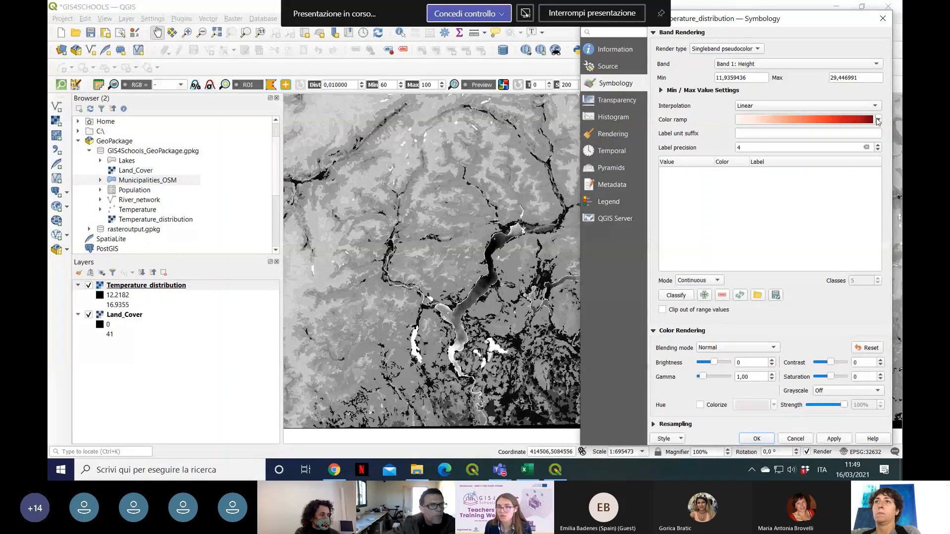
{"action": "left_click", "coordinate": [879, 121]}
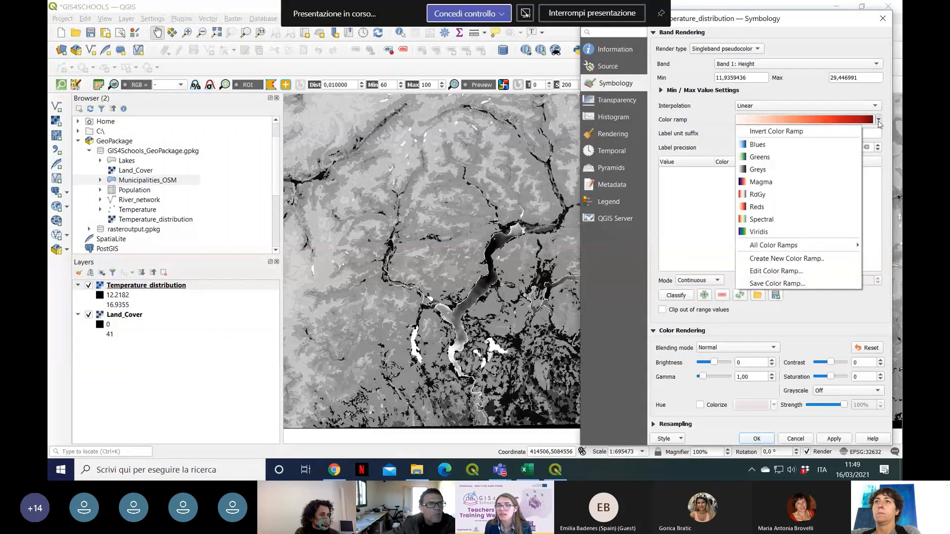
{"action": "left_click", "coordinate": [806, 208]}
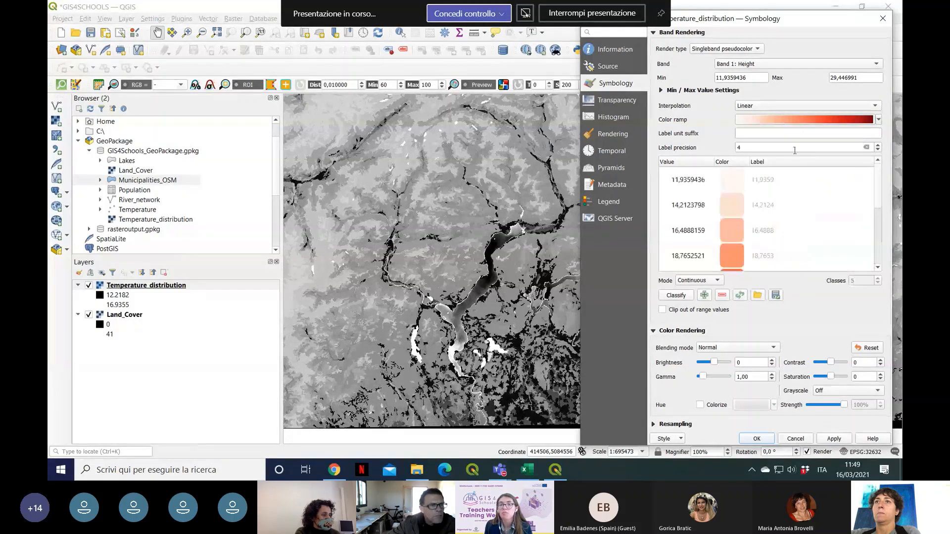
{"action": "left_click", "coordinate": [879, 119]}
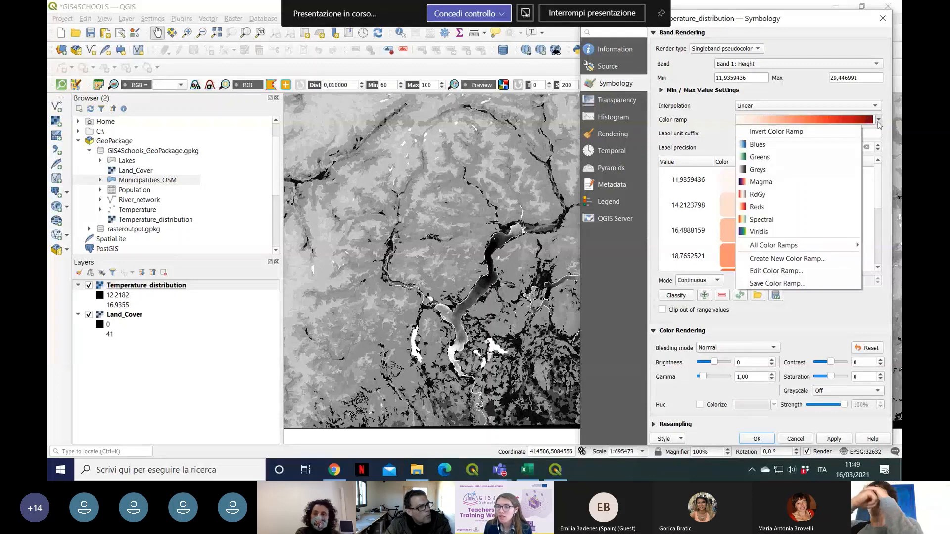
{"action": "left_click", "coordinate": [833, 207]}
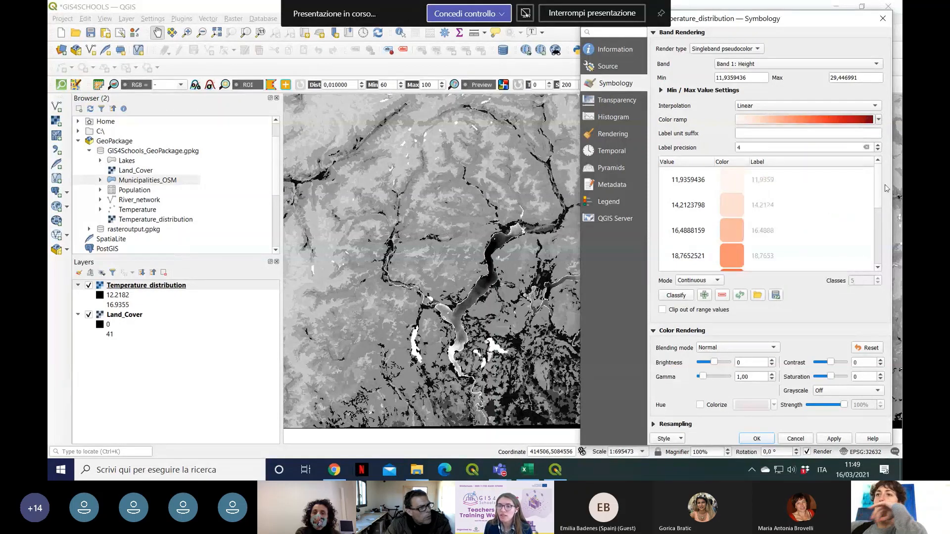
Step: Examine the full list of class values, colors and labels generated for the Reds color ramp
{"action": "left_click_drag", "start_coordinate": [879, 198], "coordinate": [888, 229]}
{"action": "scroll", "coordinate": [868, 222], "scroll_direction": "up", "scroll_amount": 1}
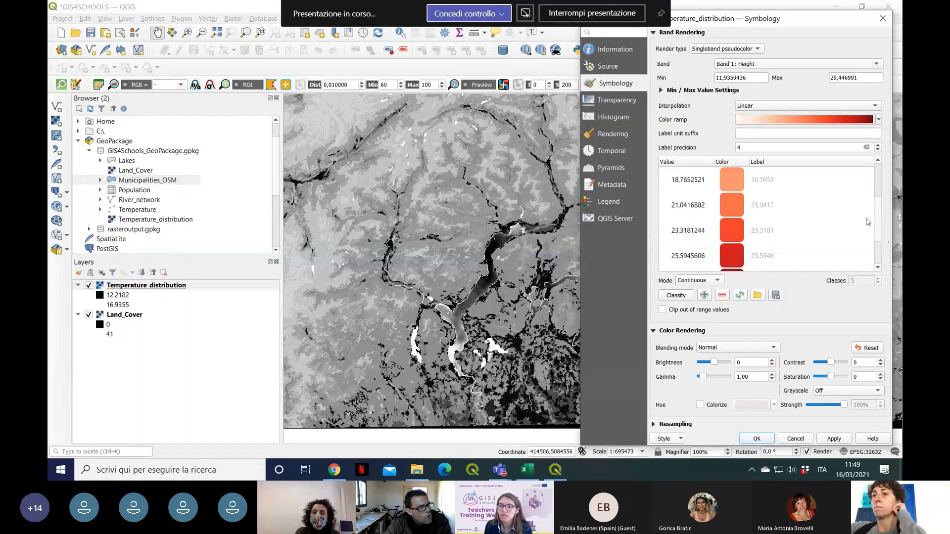
{"action": "scroll", "coordinate": [868, 222], "scroll_direction": "up", "scroll_amount": 3}
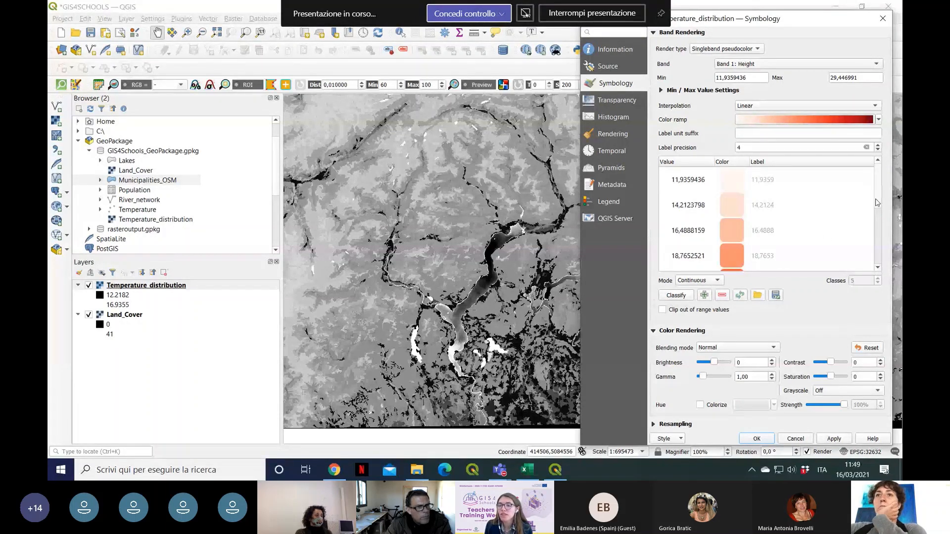
{"action": "scroll", "coordinate": [880, 203], "scroll_direction": "down", "scroll_amount": 3}
{"action": "scroll", "coordinate": [881, 207], "scroll_direction": "up", "scroll_amount": 2}
{"action": "scroll", "coordinate": [881, 203], "scroll_direction": "up", "scroll_amount": 1}
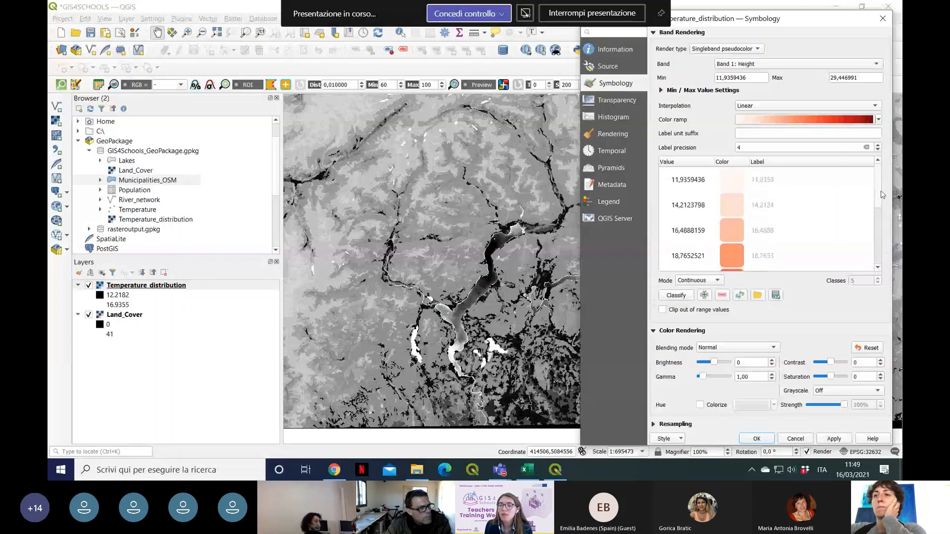
{"action": "scroll", "coordinate": [877, 203], "scroll_direction": "down", "scroll_amount": 3}
{"action": "scroll", "coordinate": [875, 206], "scroll_direction": "up", "scroll_amount": 2}
{"action": "scroll", "coordinate": [875, 207], "scroll_direction": "up", "scroll_amount": 1}
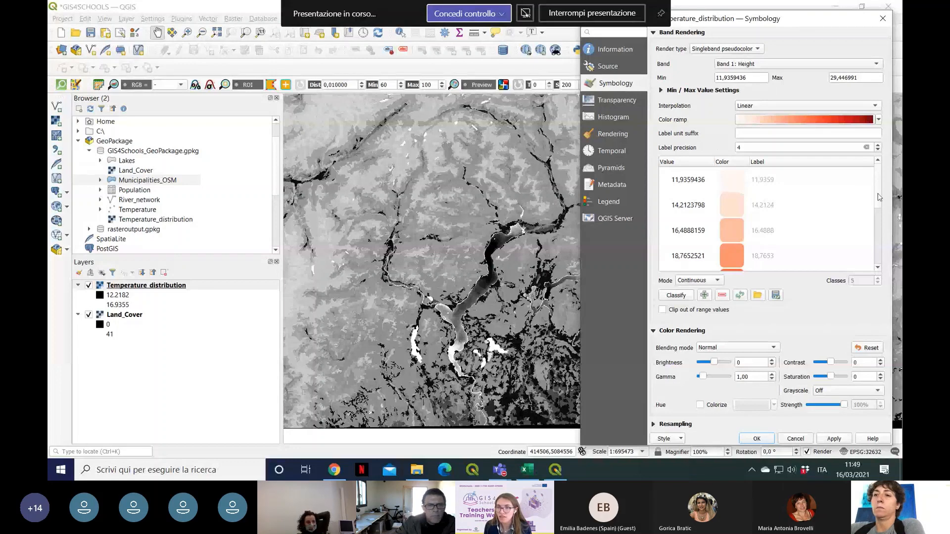
Step: Reselect the Reds color ramp and apply the pseudocolor rendering to Temperature_distribution
{"action": "left_click", "coordinate": [879, 120]}
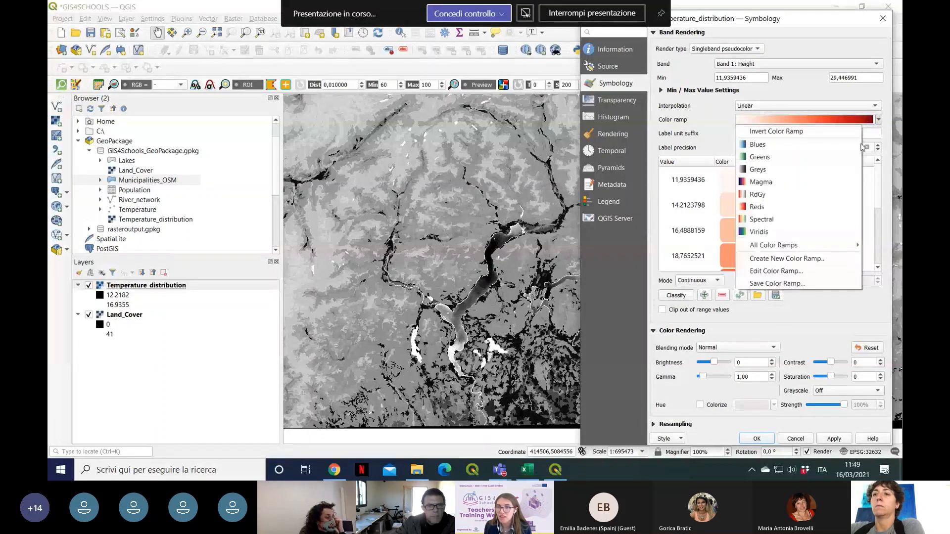
{"action": "left_click", "coordinate": [825, 207]}
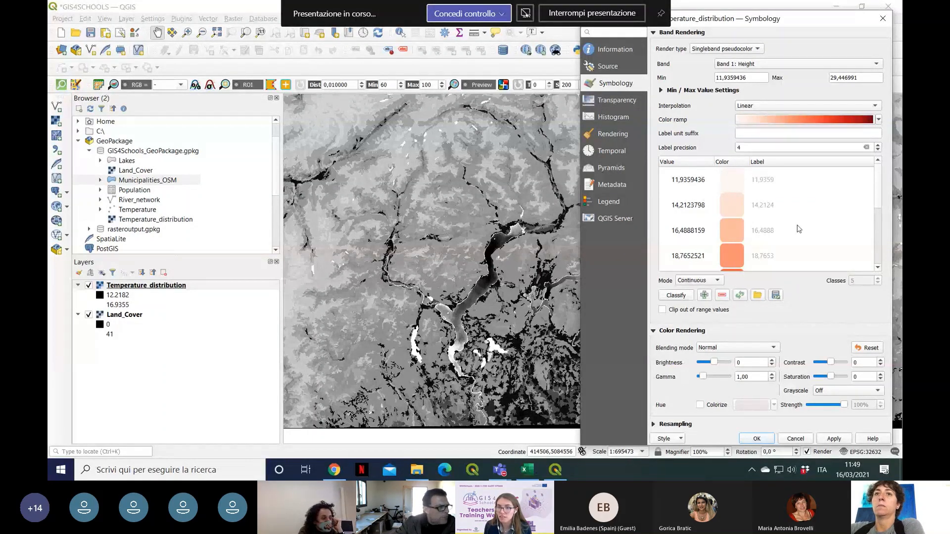
{"action": "scroll", "coordinate": [881, 197], "scroll_direction": "down", "scroll_amount": 2}
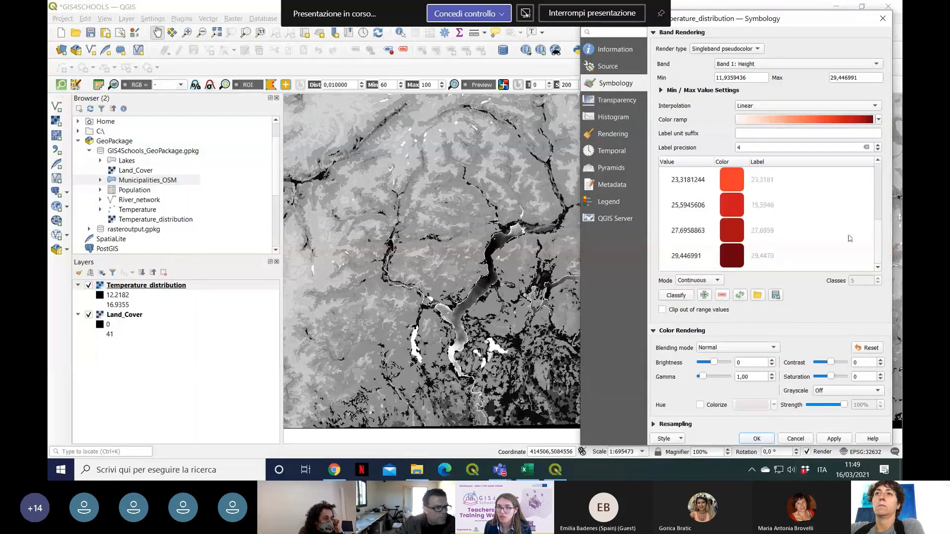
{"action": "left_click", "coordinate": [836, 439]}
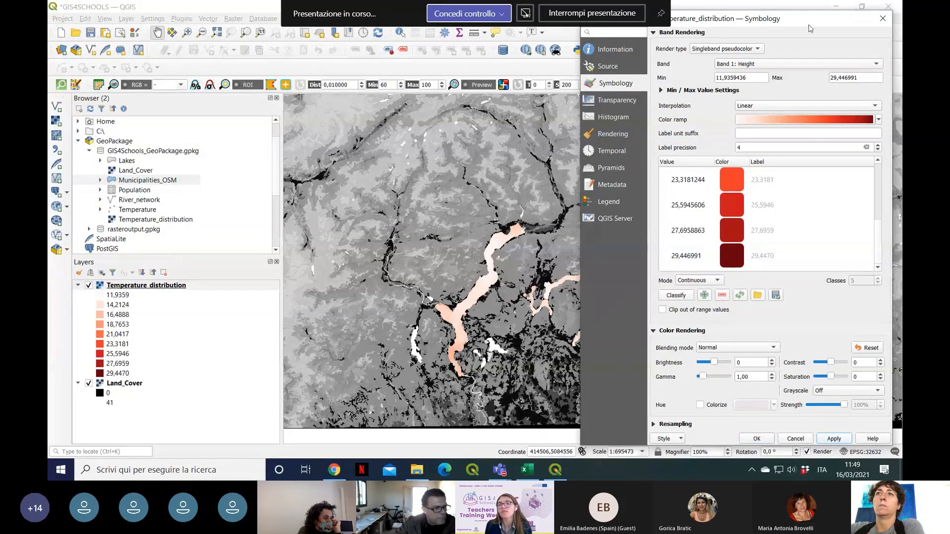
{"action": "left_click_drag", "start_coordinate": [804, 26], "coordinate": [783, 27]}
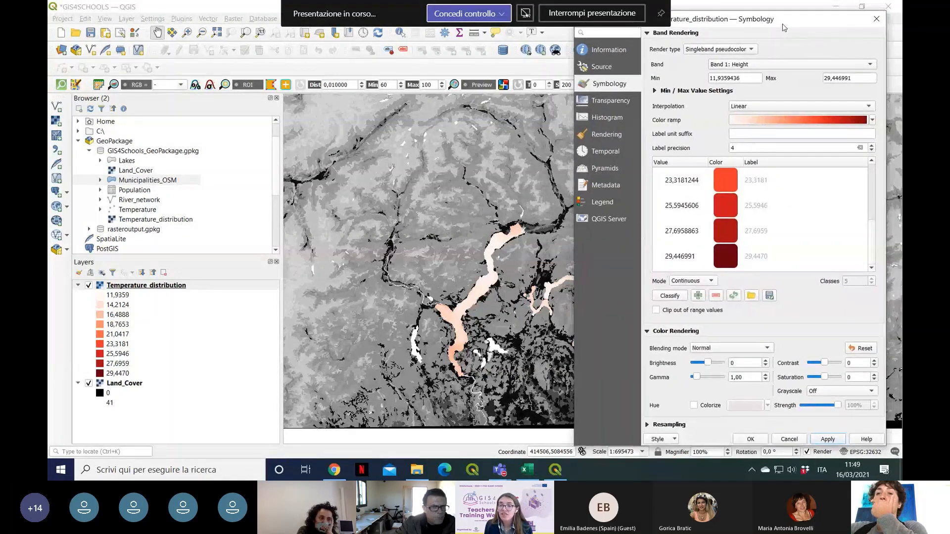
Step: Change the classification mode of the pseudocolor rendering to Equal Interval
{"action": "left_click", "coordinate": [711, 281]}
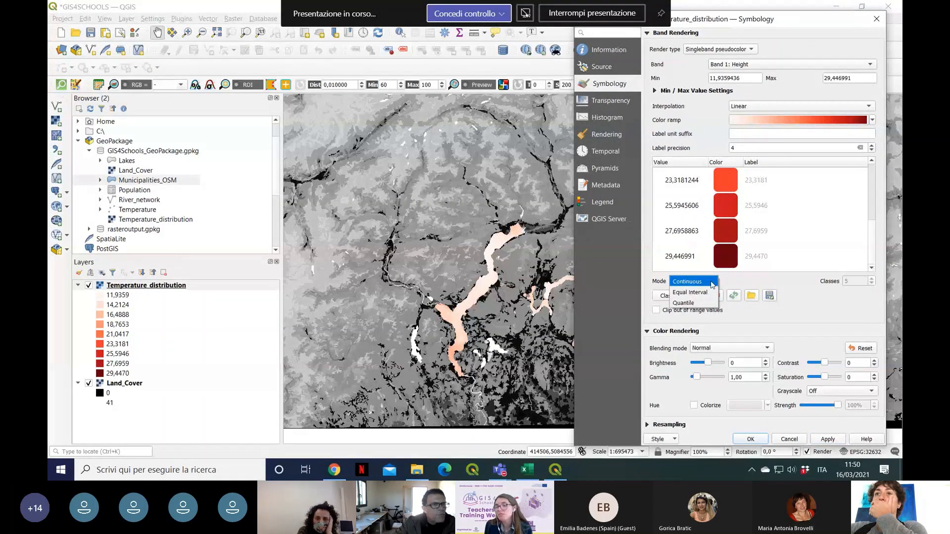
{"action": "left_click", "coordinate": [713, 282]}
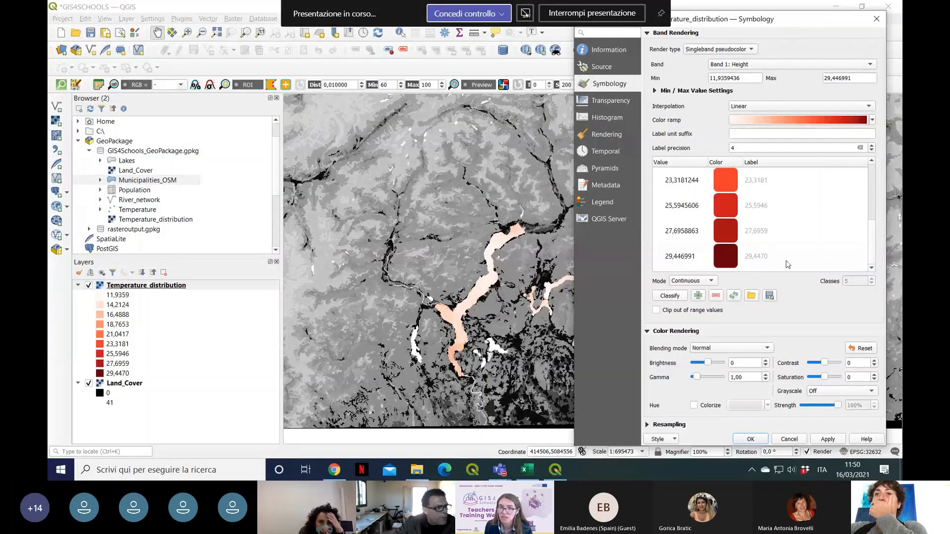
{"action": "left_click", "coordinate": [714, 282]}
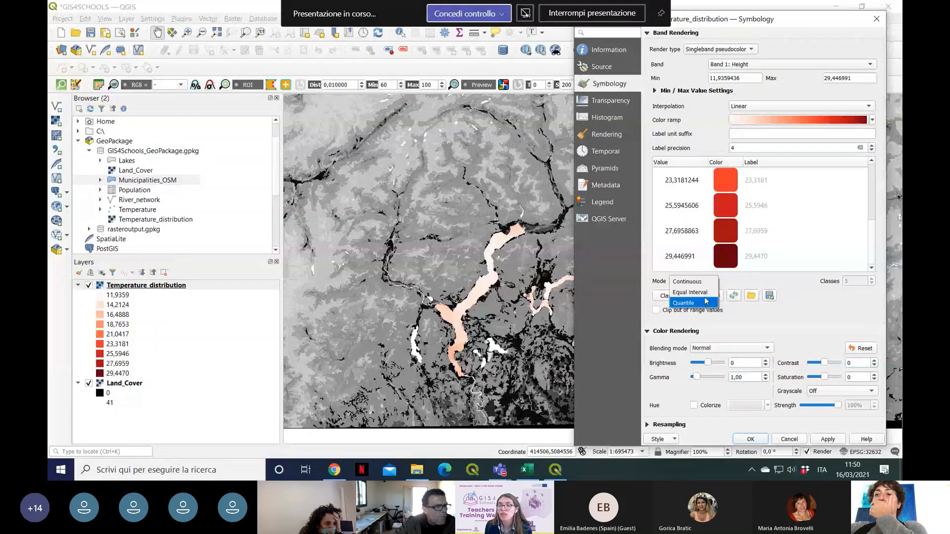
{"action": "left_click", "coordinate": [707, 293]}
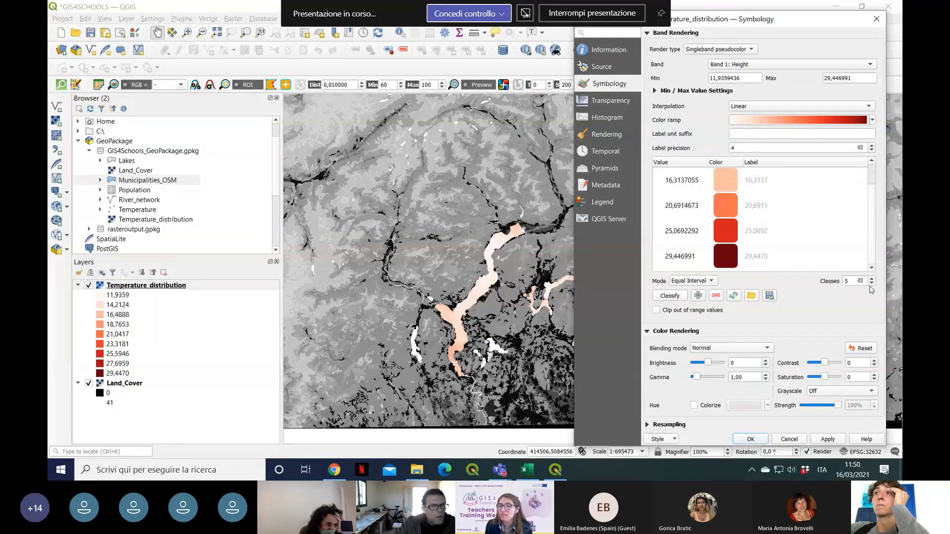
Step: Set the number of classes to 10, classify the temperature values and apply the classification to the map
{"action": "left_click", "coordinate": [851, 282]}
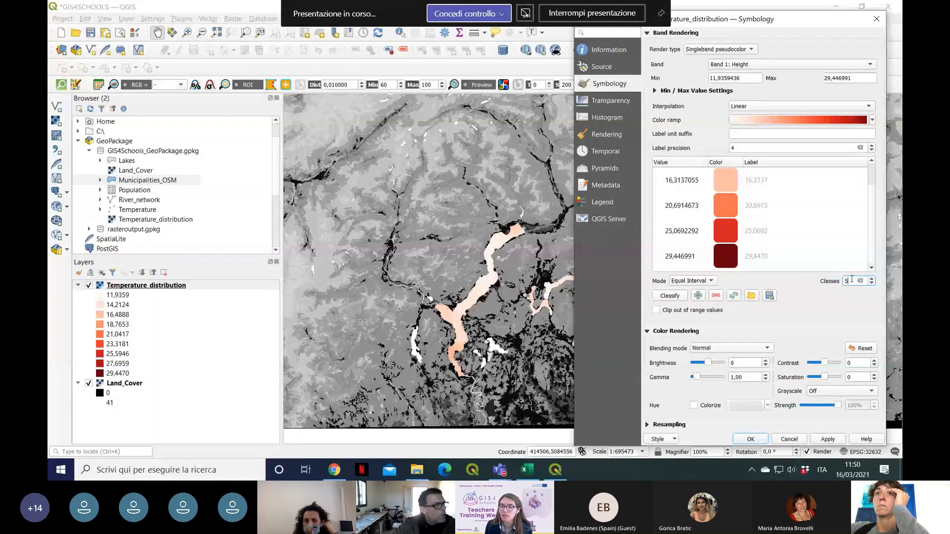
{"action": "key", "text": "BackSpace"}
{"action": "type", "text": "1"}
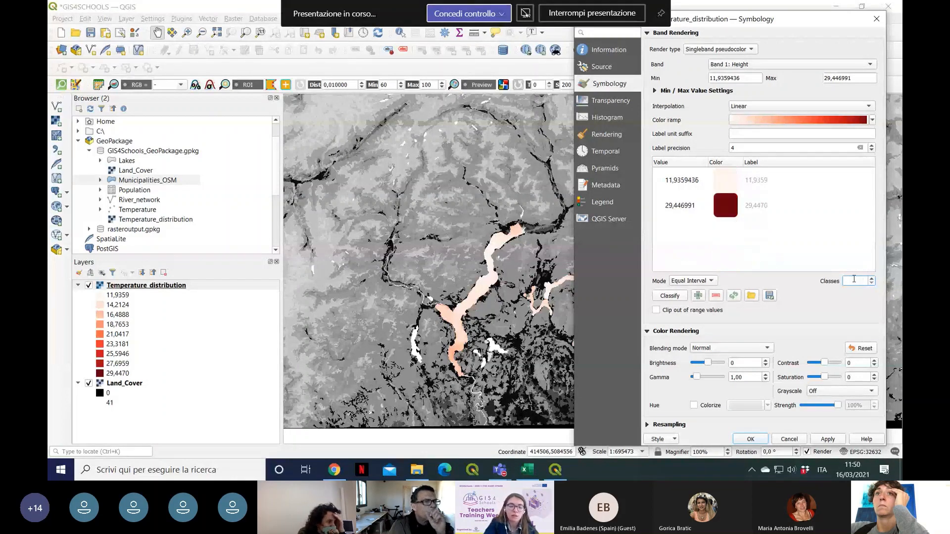
{"action": "type", "text": "0"}
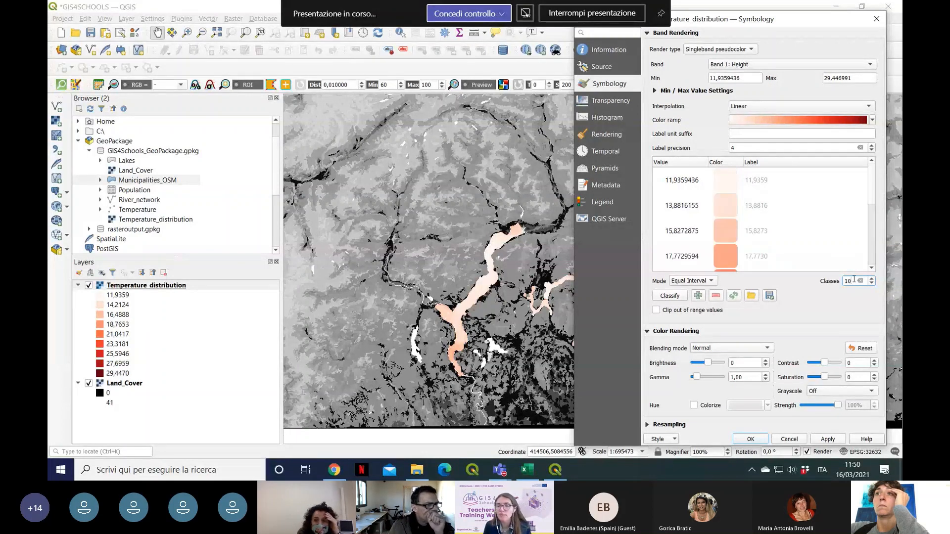
{"action": "left_click", "coordinate": [670, 297]}
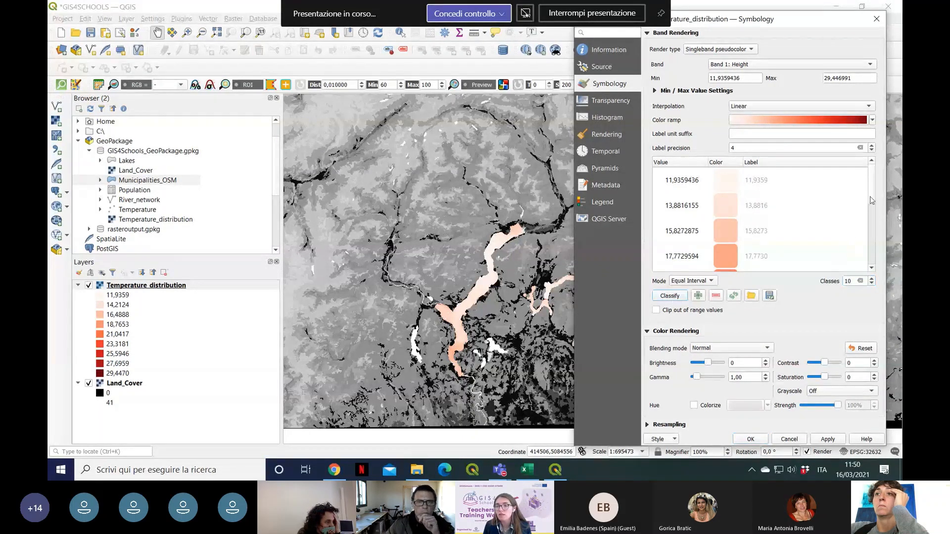
{"action": "scroll", "coordinate": [872, 200], "scroll_direction": "down", "scroll_amount": 5}
{"action": "scroll", "coordinate": [869, 195], "scroll_direction": "up", "scroll_amount": 5}
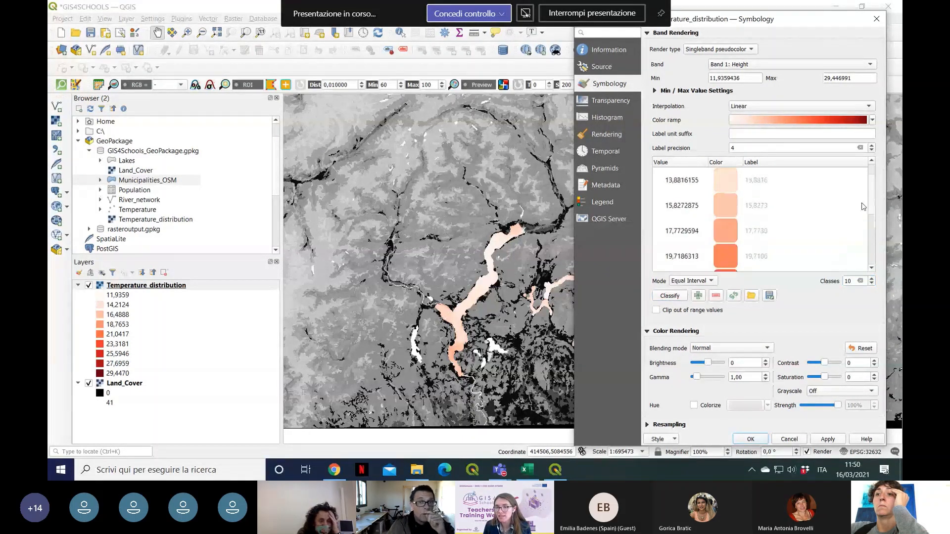
{"action": "scroll", "coordinate": [866, 208], "scroll_direction": "down", "scroll_amount": 3}
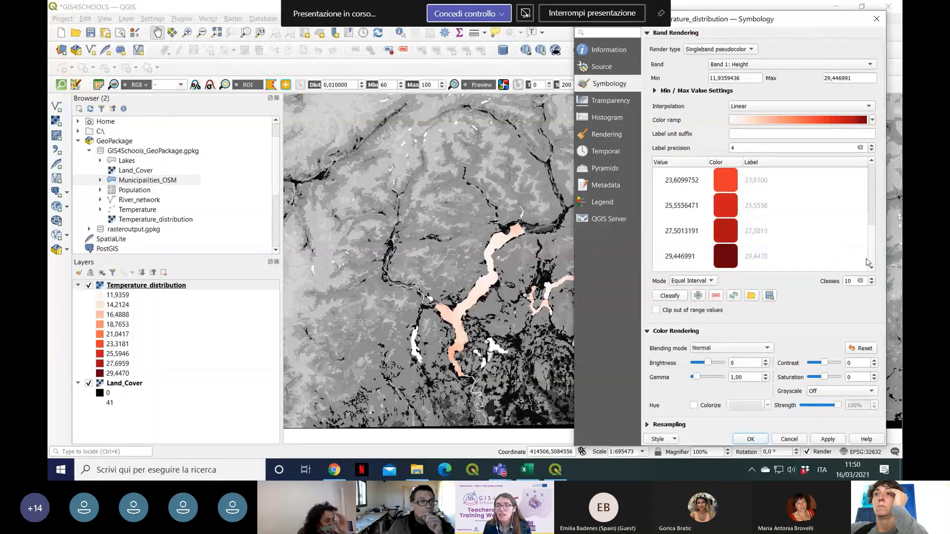
{"action": "left_click", "coordinate": [828, 439]}
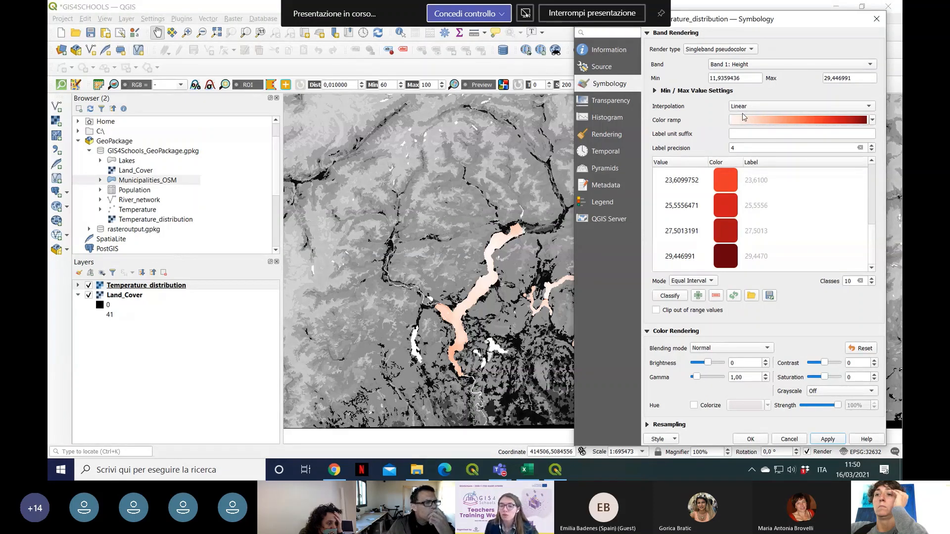
Step: Change the interpolation method to Discrete and review the resulting class ranges
{"action": "left_click", "coordinate": [870, 107]}
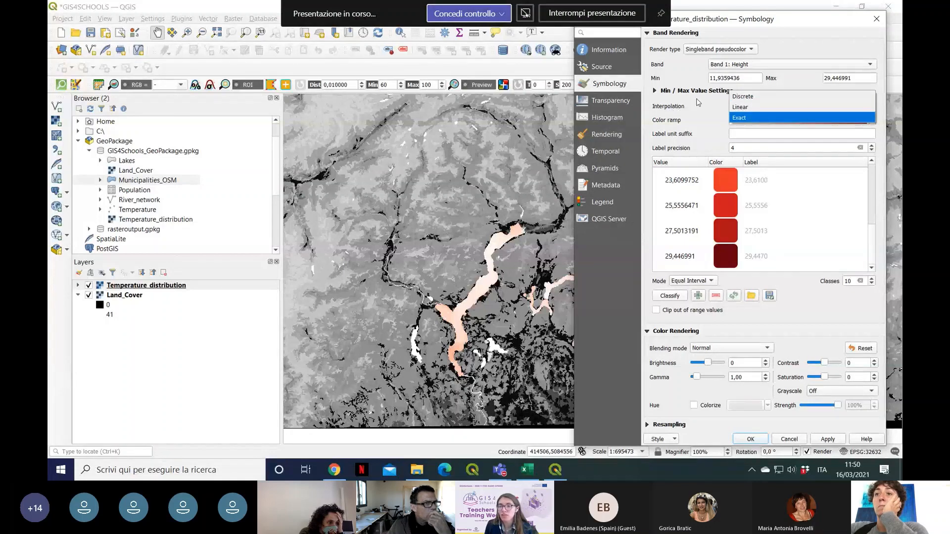
{"action": "left_click", "coordinate": [792, 107]}
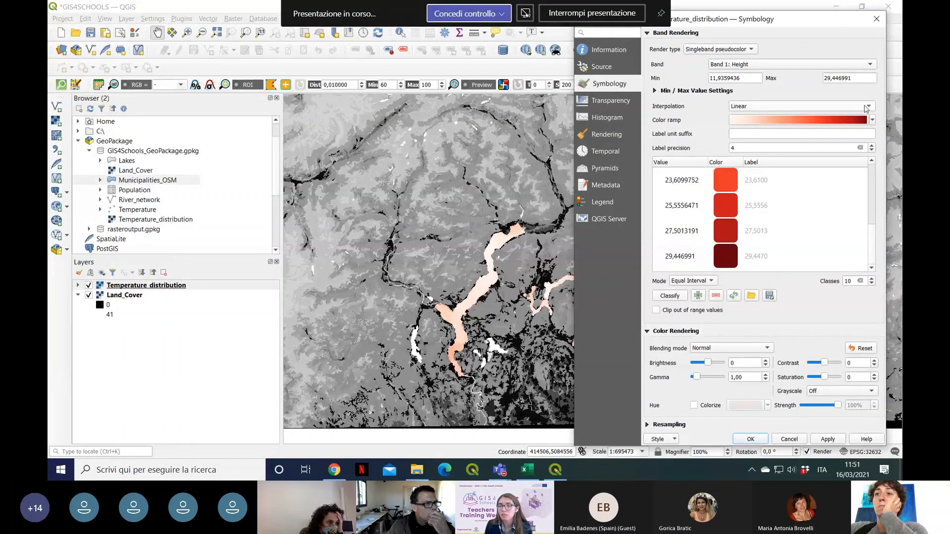
{"action": "left_click", "coordinate": [872, 105]}
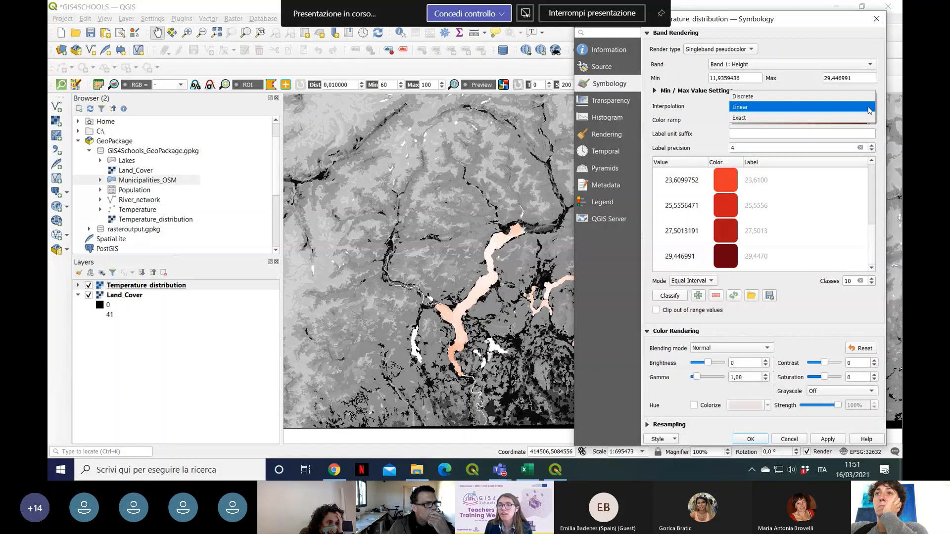
{"action": "left_click", "coordinate": [759, 97]}
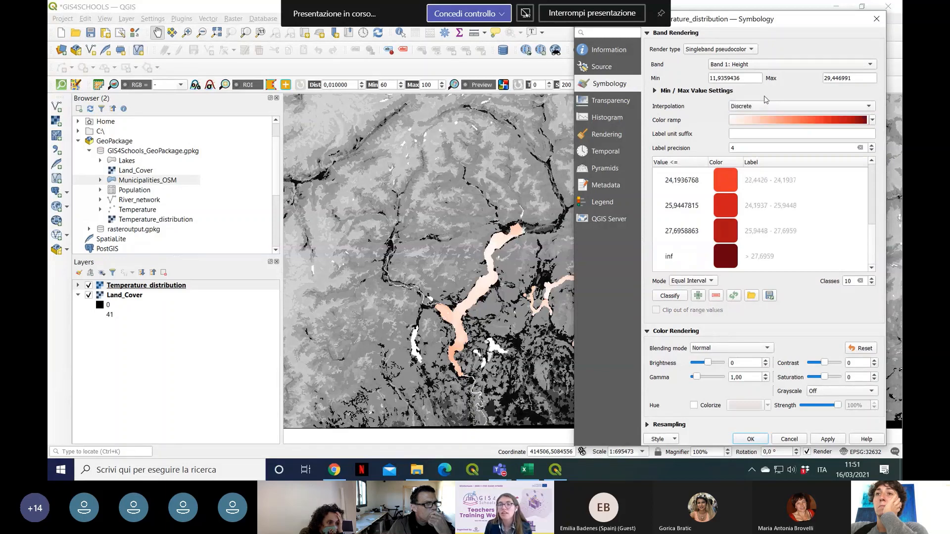
{"action": "scroll", "coordinate": [871, 208], "scroll_direction": "up", "scroll_amount": 5}
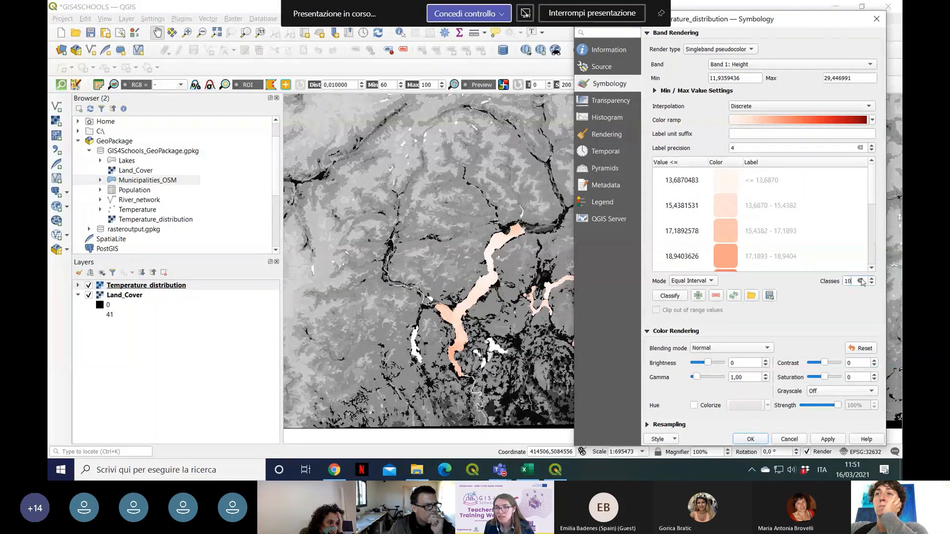
Step: Reduce the discrete classification to 5 classes, classify again and apply it to the map
{"action": "key", "text": "BackSpace"}
{"action": "key", "text": "BackSpace"}
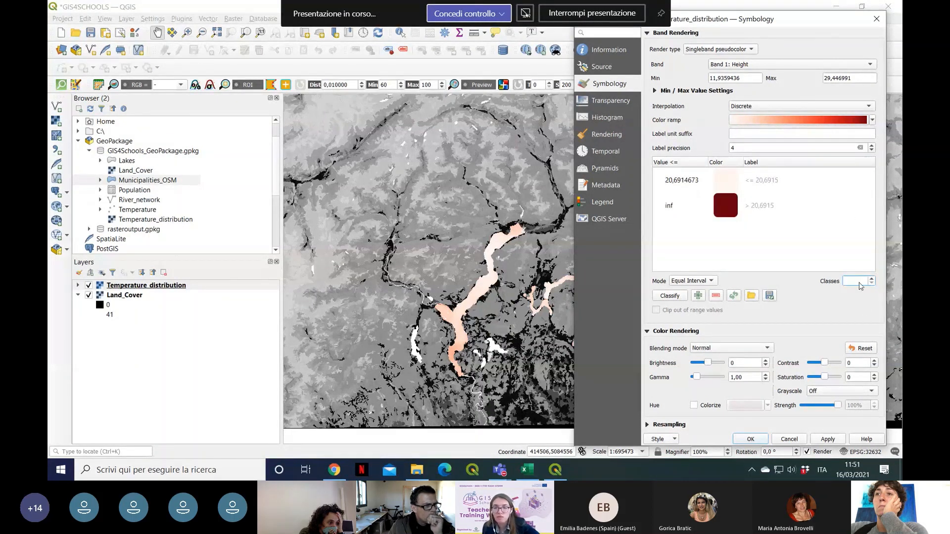
{"action": "type", "text": "5"}
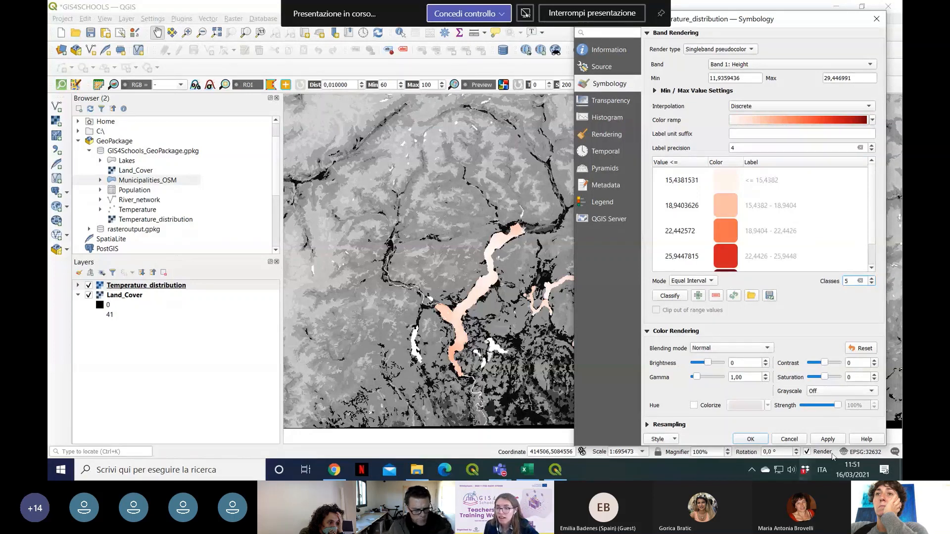
{"action": "left_click", "coordinate": [670, 296]}
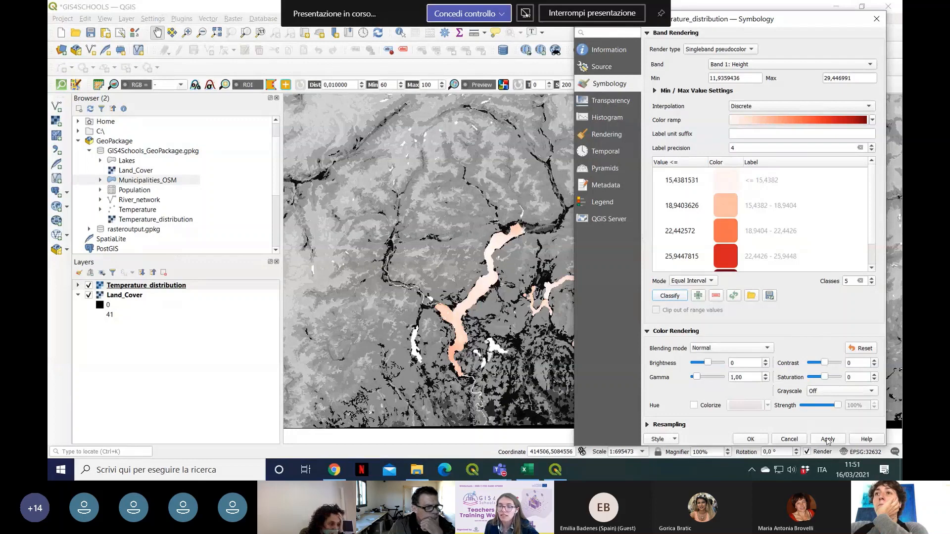
{"action": "left_click", "coordinate": [829, 439]}
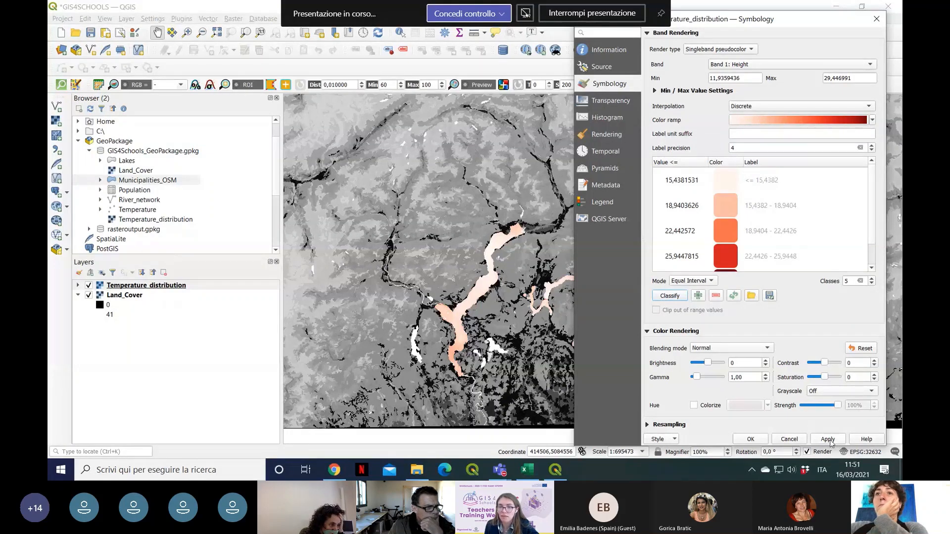
{"action": "left_click_drag", "start_coordinate": [801, 19], "coordinate": [805, 12]}
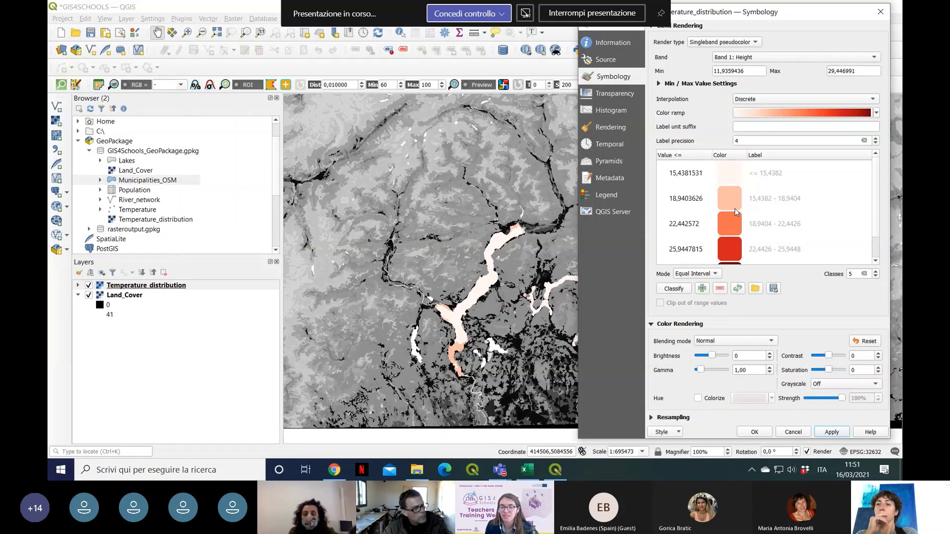
Step: Set the interpolation method back to Linear and check the class values
{"action": "left_click", "coordinate": [875, 101]}
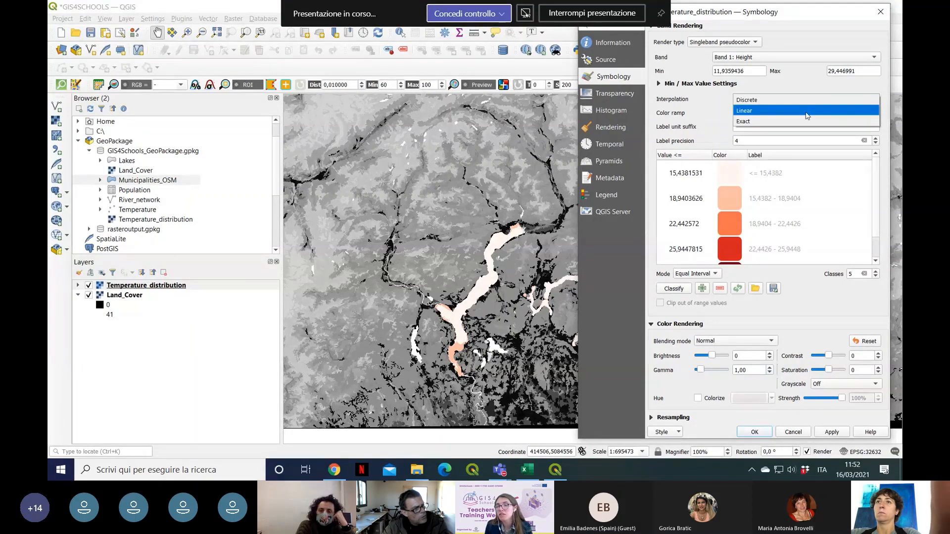
{"action": "left_click", "coordinate": [754, 116]}
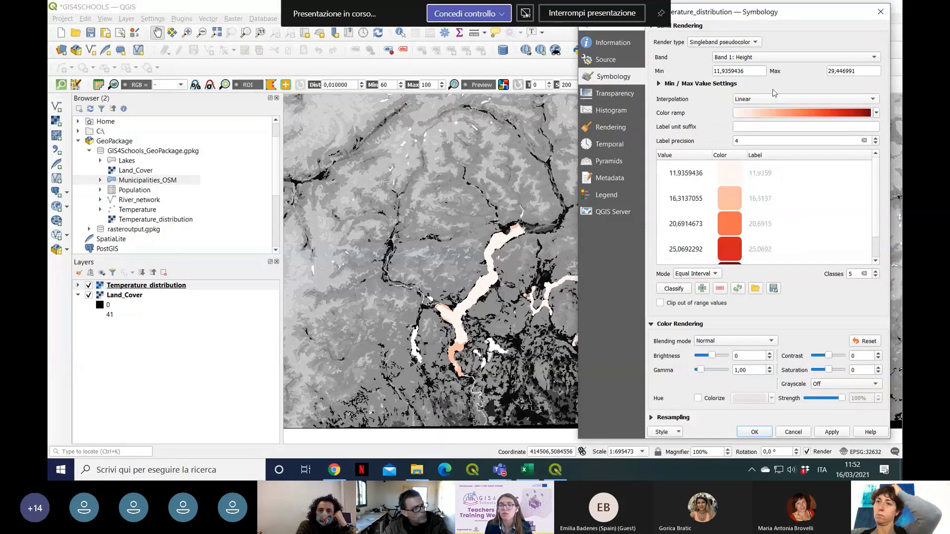
{"action": "scroll", "coordinate": [877, 229], "scroll_direction": "down", "scroll_amount": 1}
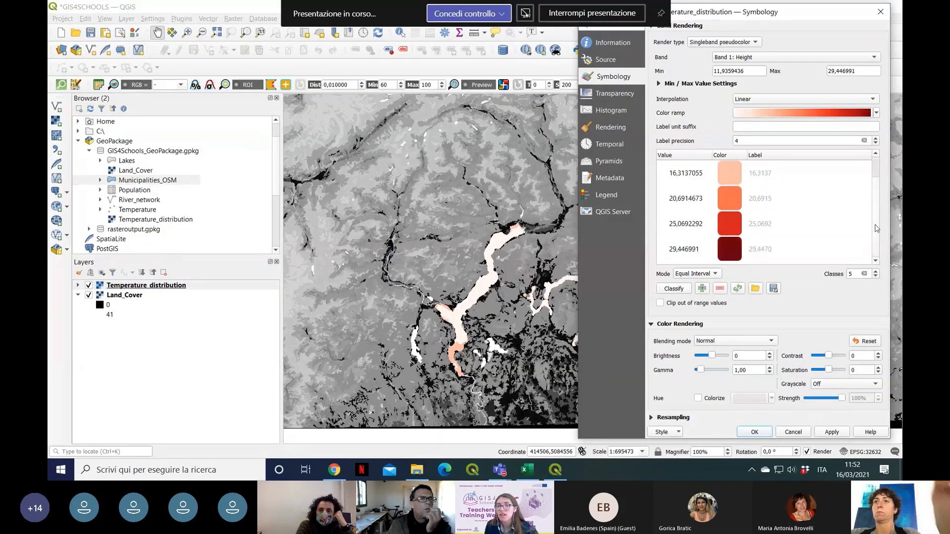
Step: Raise the number of classes to 10, reclassify, and apply and confirm the Temperature_distribution symbology
{"action": "left_click", "coordinate": [876, 272]}
{"action": "left_click", "coordinate": [876, 271]}
{"action": "left_click", "coordinate": [876, 271]}
{"action": "left_click", "coordinate": [876, 271]}
{"action": "left_click", "coordinate": [876, 271]}
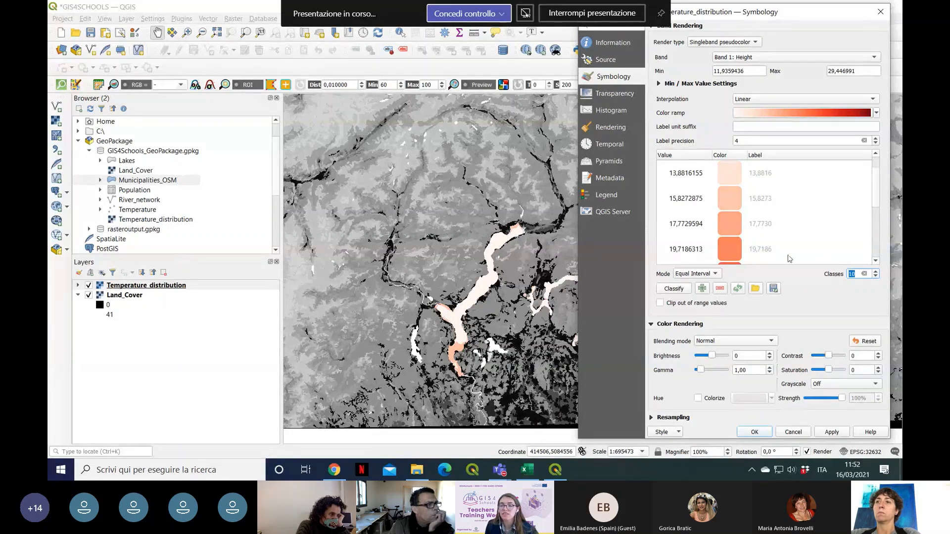
{"action": "left_click", "coordinate": [684, 291]}
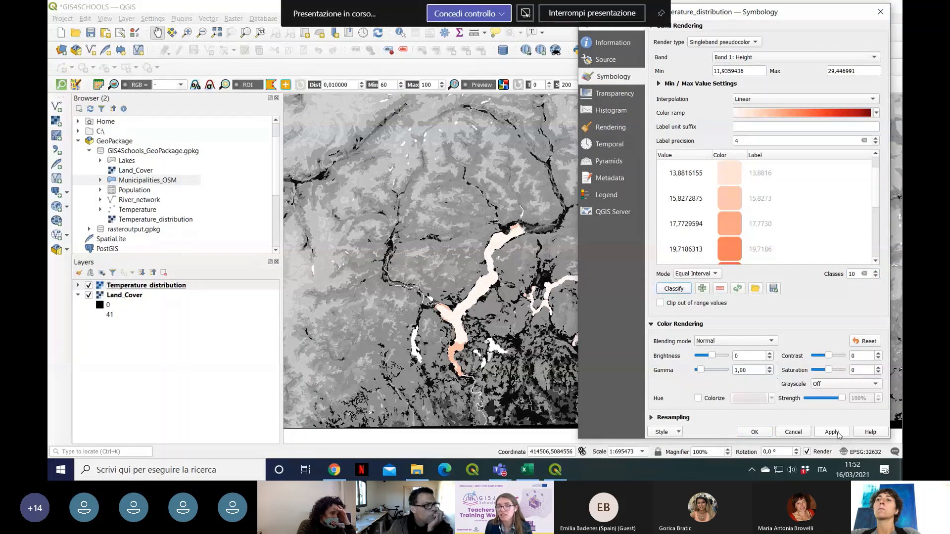
{"action": "left_click", "coordinate": [833, 432]}
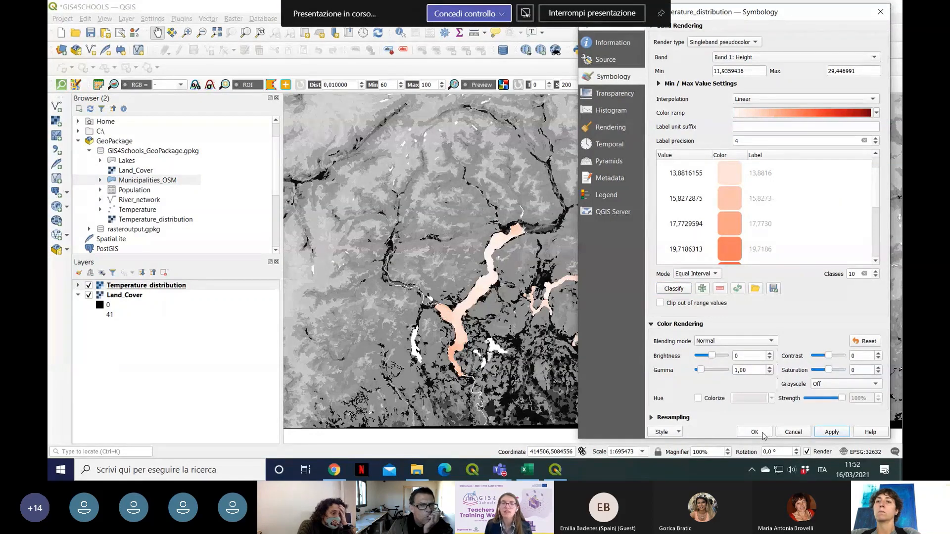
{"action": "left_click", "coordinate": [755, 432]}
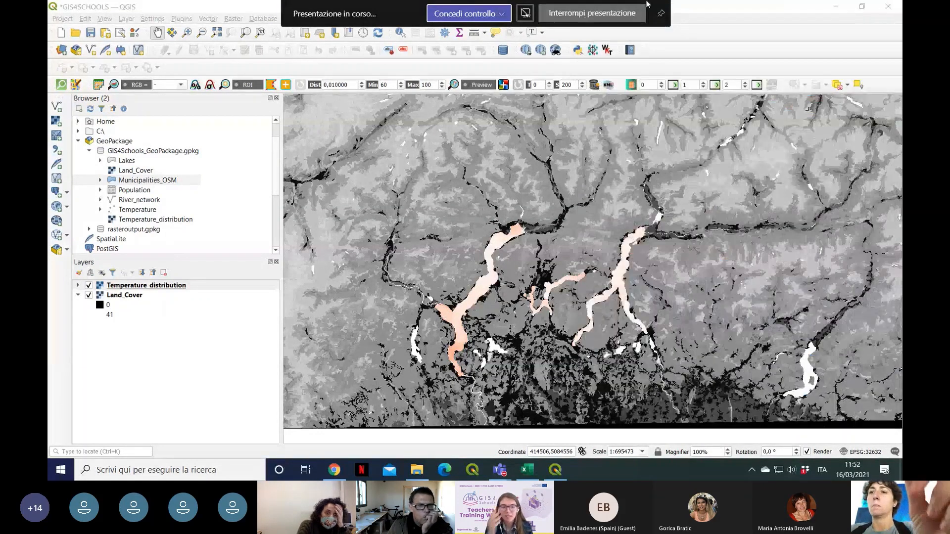
Step: Hide the Temperature_distribution layer, leaving Land_Cover shown on the map
{"action": "left_click", "coordinate": [88, 295]}
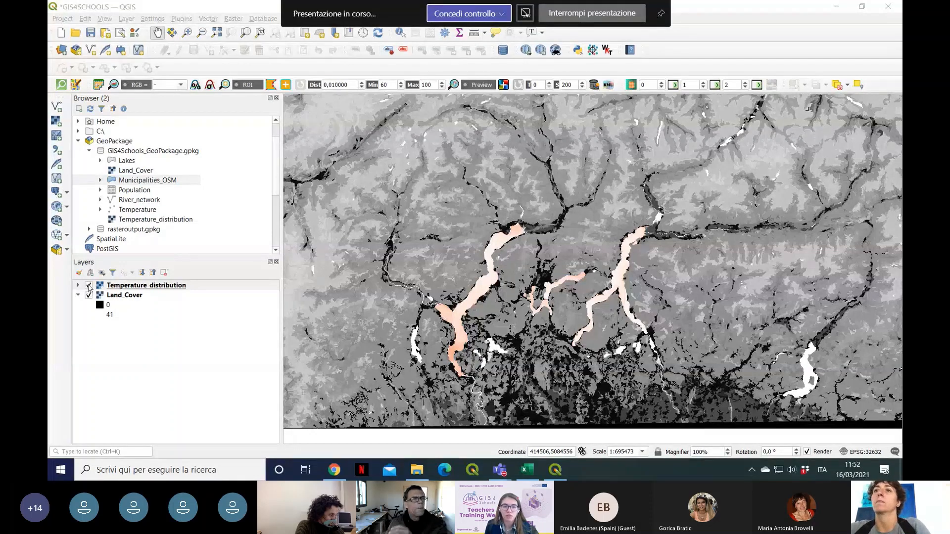
{"action": "left_click", "coordinate": [89, 286]}
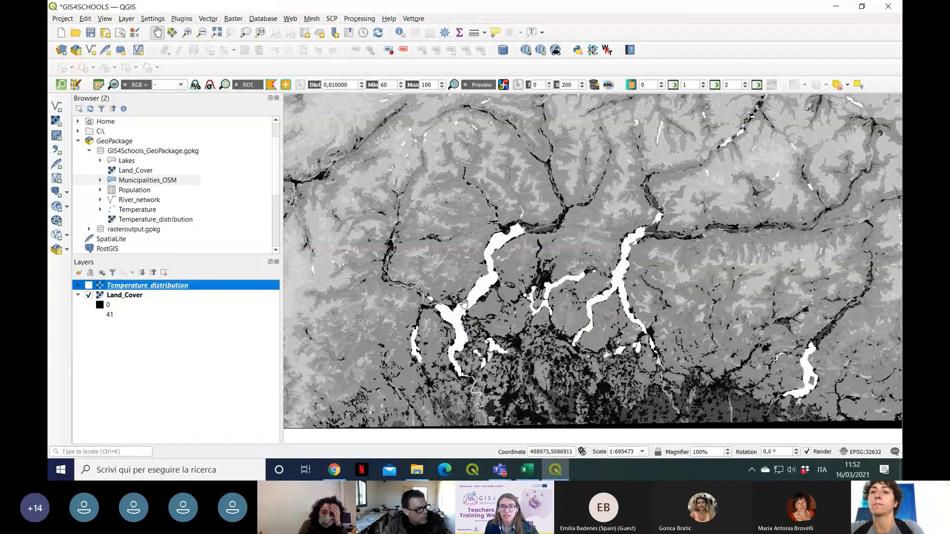
Step: Open the Land_Cover layer's symbology properties and set the render type to Paletted/Unique values
{"action": "right_click", "coordinate": [132, 297]}
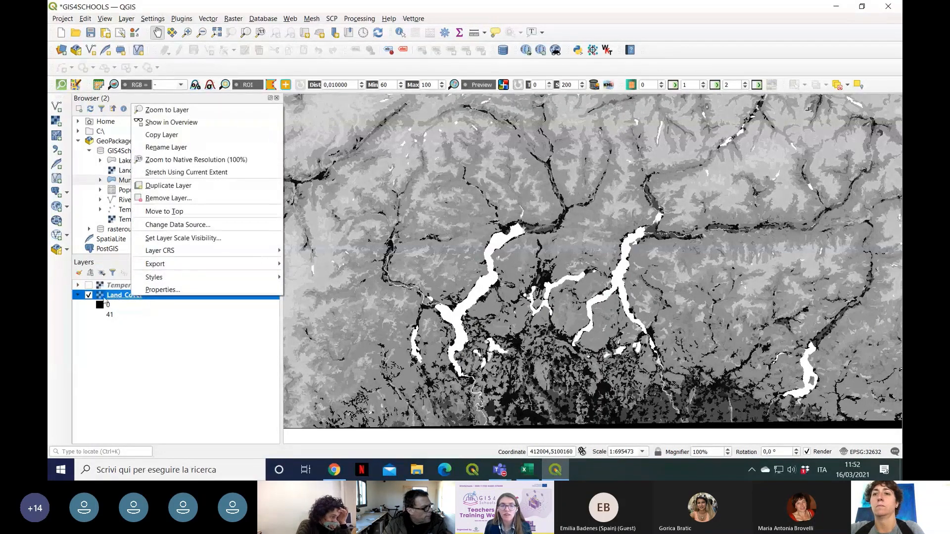
{"action": "right_click", "coordinate": [113, 299]}
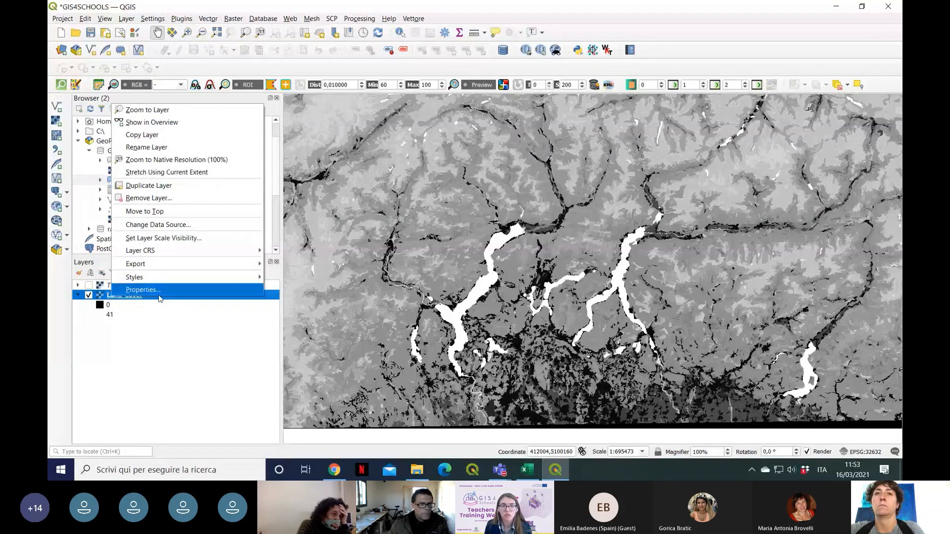
{"action": "left_click", "coordinate": [132, 290]}
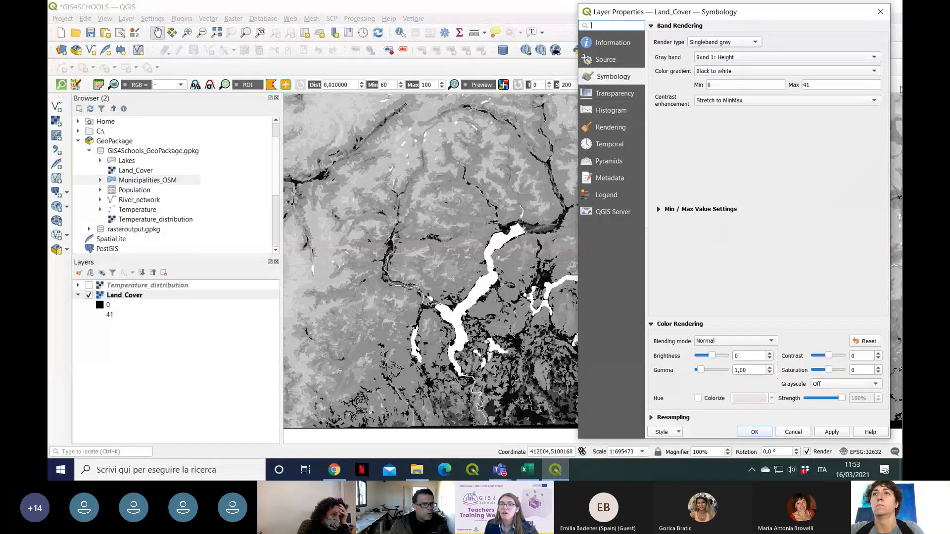
{"action": "left_click", "coordinate": [727, 45]}
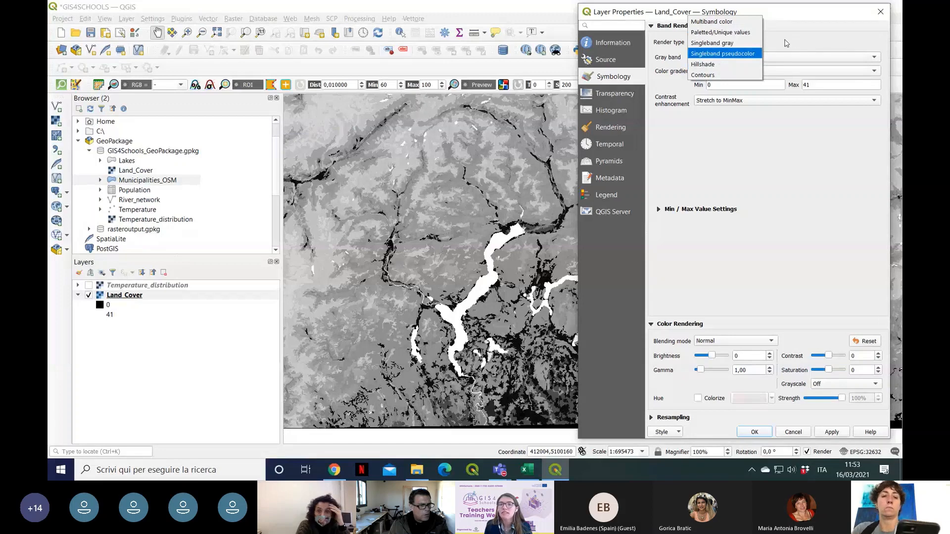
{"action": "left_click", "coordinate": [744, 32]}
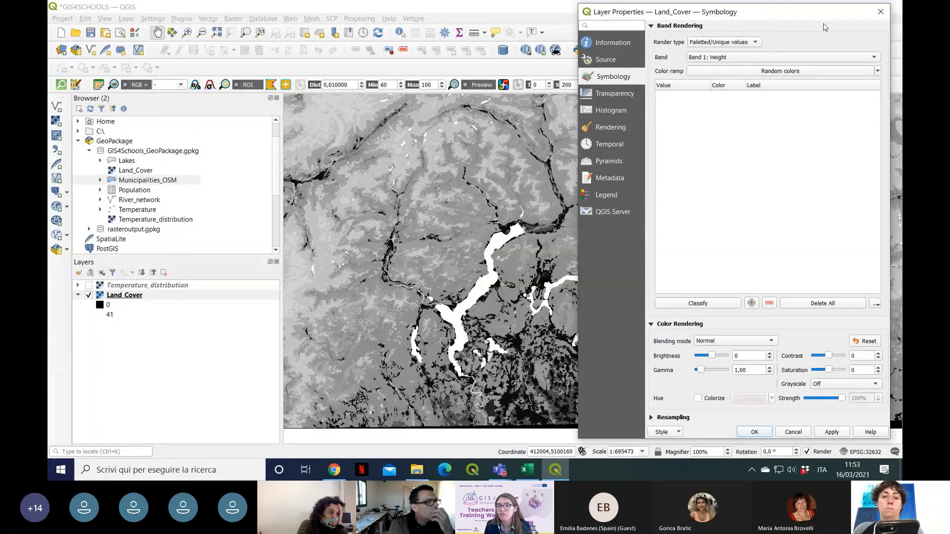
{"action": "left_click", "coordinate": [756, 42]}
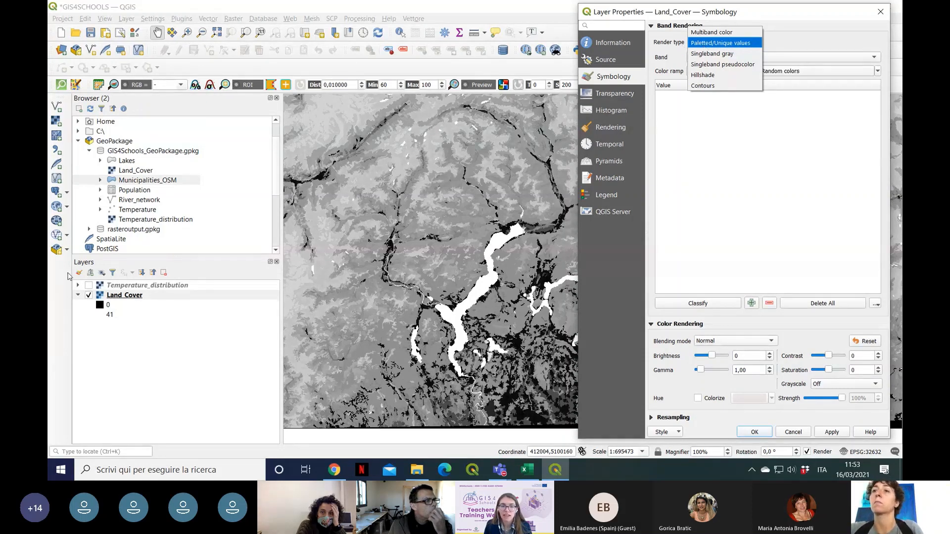
{"action": "left_click", "coordinate": [745, 44]}
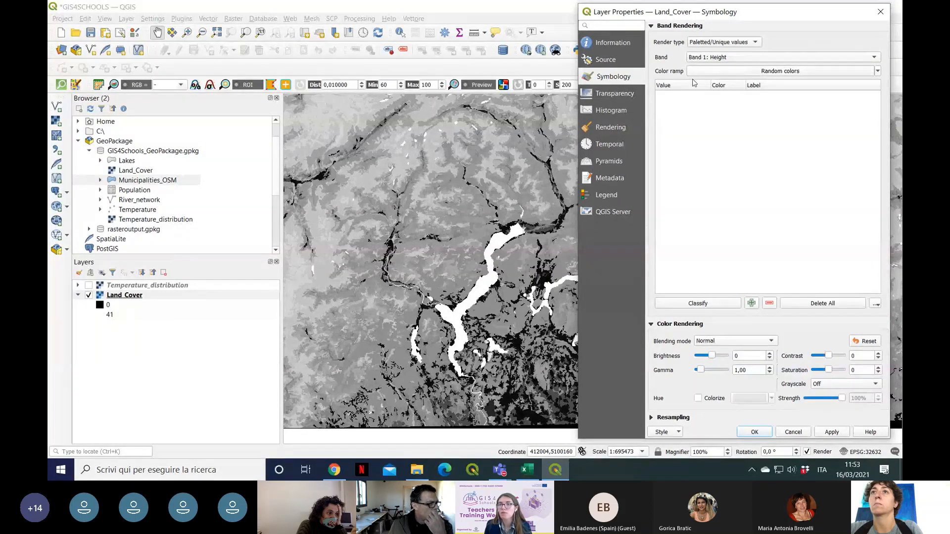
Step: Classify the Land_Cover values with the random color ramp, check the class list and apply it to the map
{"action": "left_click", "coordinate": [877, 71]}
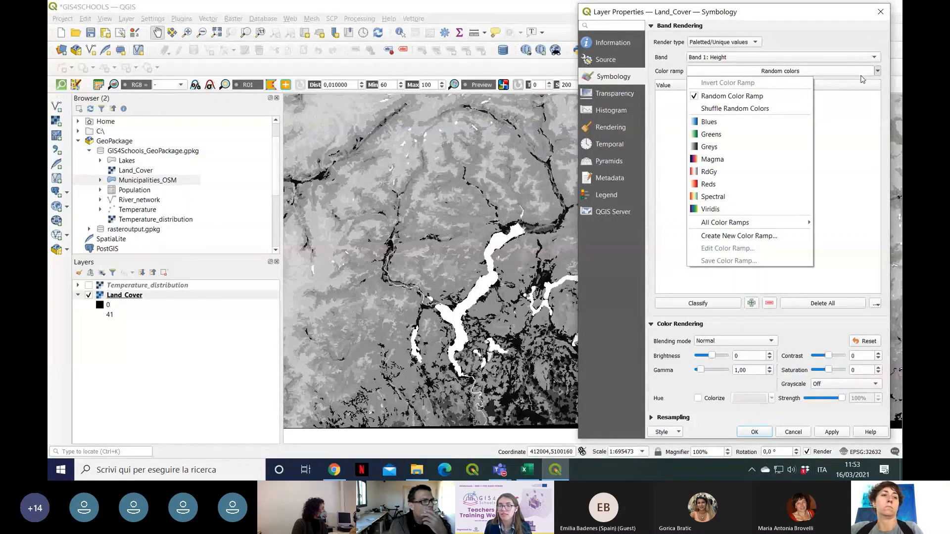
{"action": "left_click", "coordinate": [887, 70]}
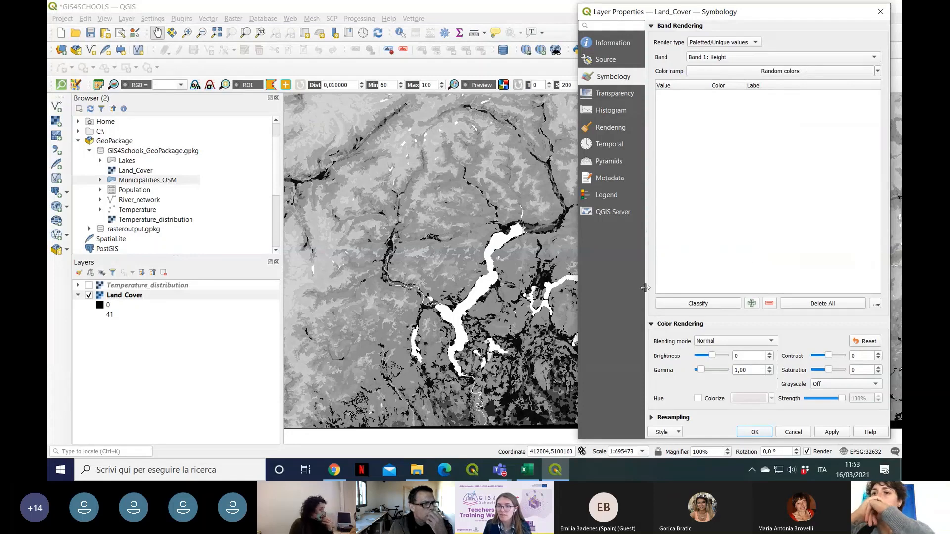
{"action": "left_click", "coordinate": [716, 306]}
{"action": "scroll", "coordinate": [873, 276], "scroll_direction": "down", "scroll_amount": 8}
{"action": "scroll", "coordinate": [873, 275], "scroll_direction": "up", "scroll_amount": 8}
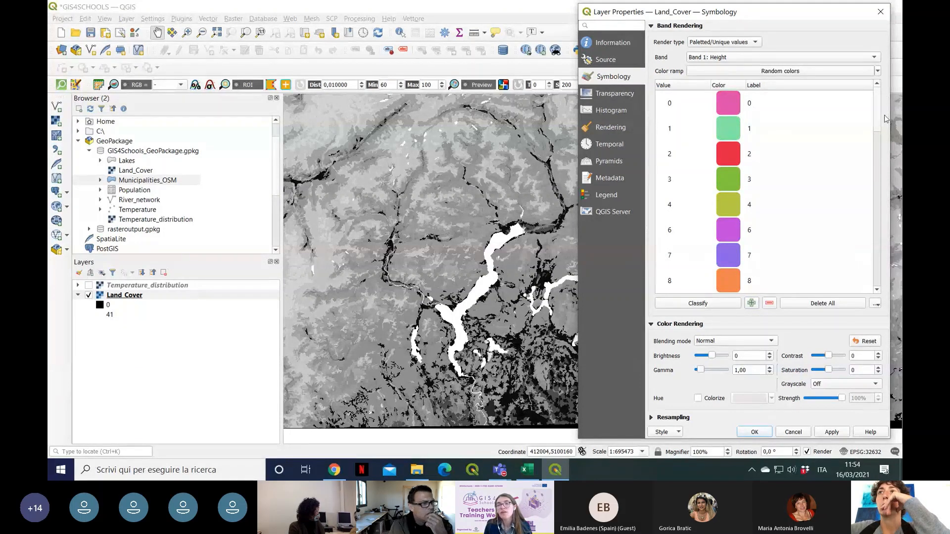
{"action": "left_click_drag", "start_coordinate": [885, 116], "coordinate": [880, 113]}
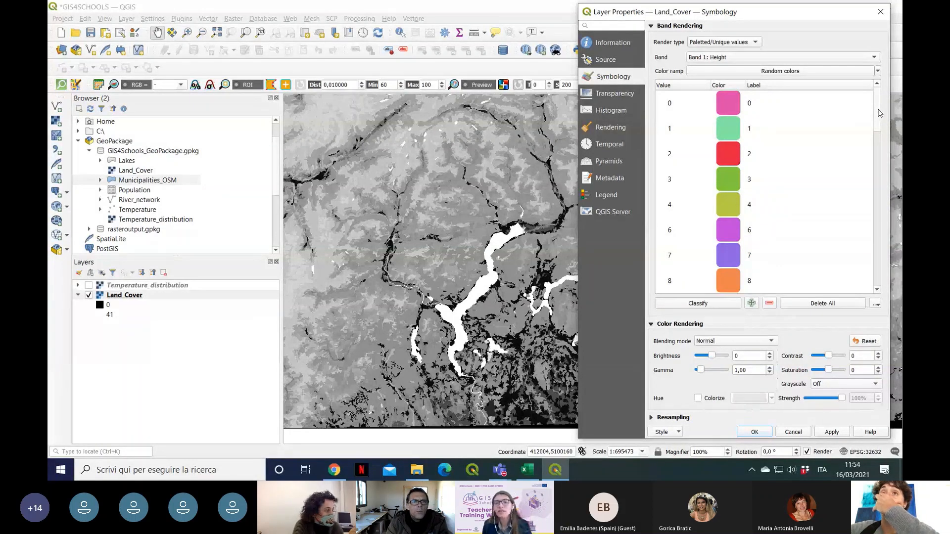
{"action": "left_click_drag", "start_coordinate": [879, 112], "coordinate": [878, 269]}
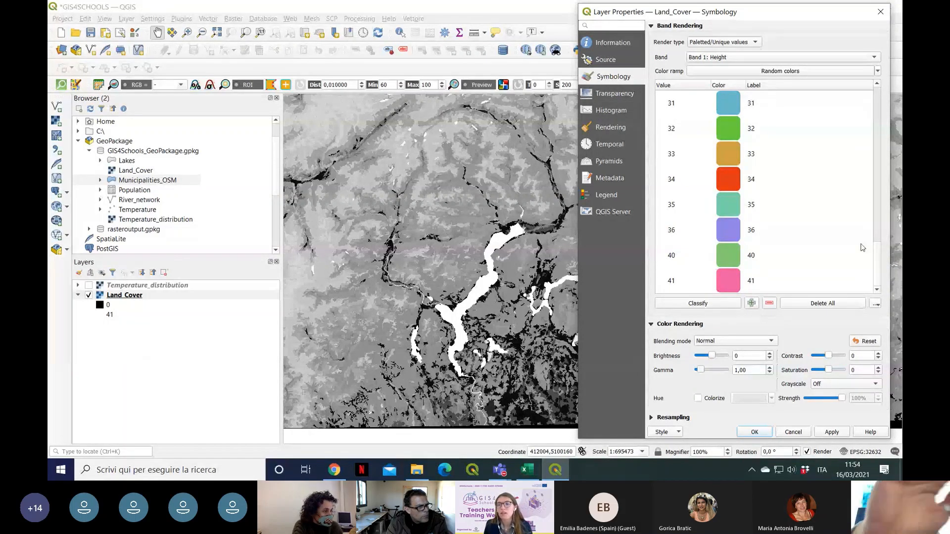
{"action": "left_click", "coordinate": [833, 432]}
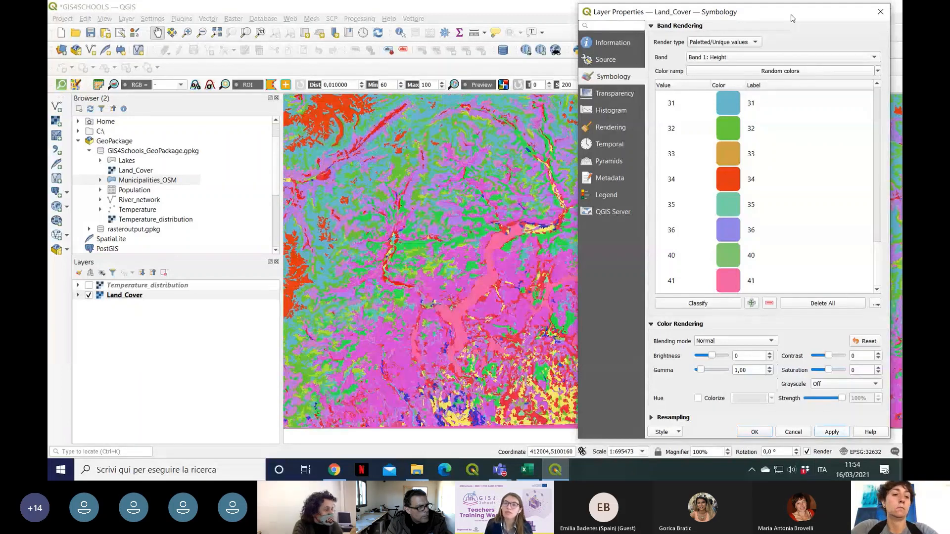
Step: Change the color of class 41 to cyan (#18dee4)
{"action": "left_click_drag", "start_coordinate": [793, 18], "coordinate": [811, 31]}
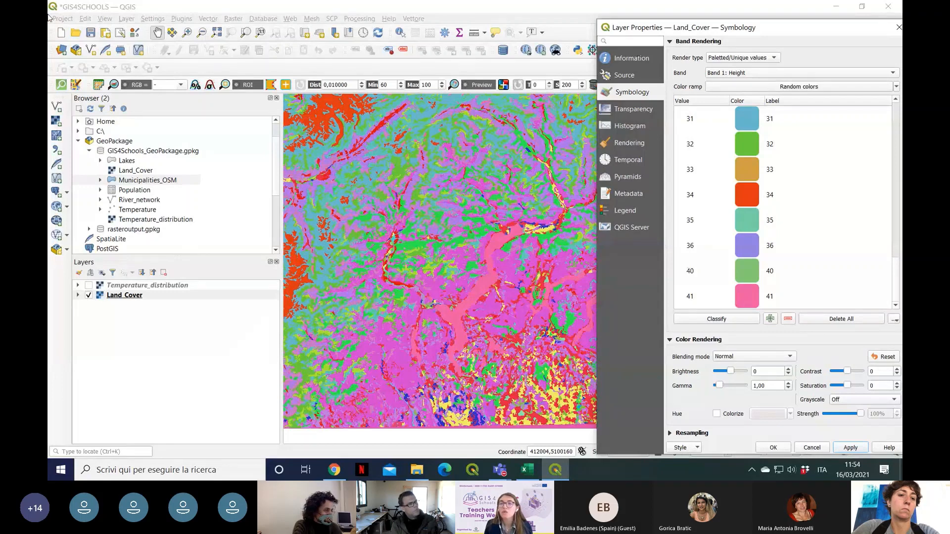
{"action": "left_click_drag", "start_coordinate": [801, 29], "coordinate": [764, 17]}
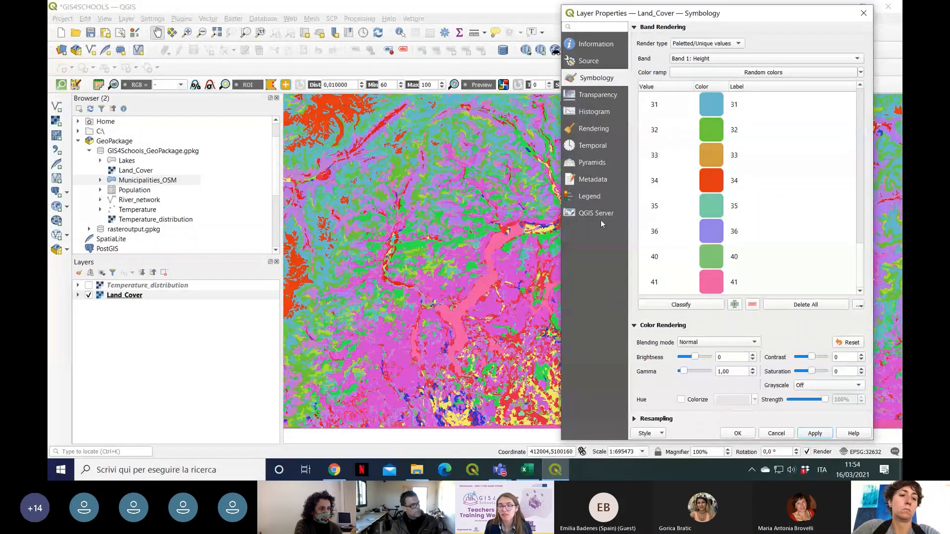
{"action": "right_click", "coordinate": [713, 281]}
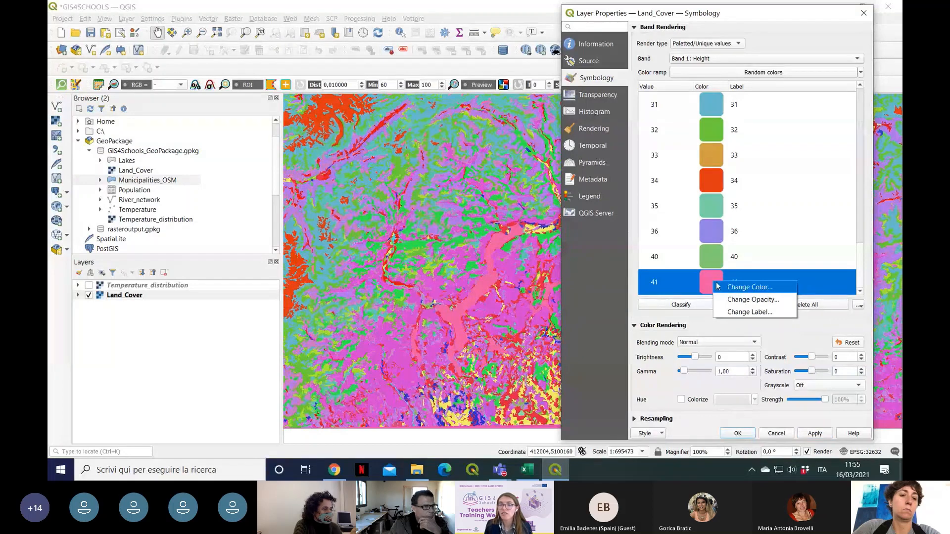
{"action": "left_click", "coordinate": [740, 290]}
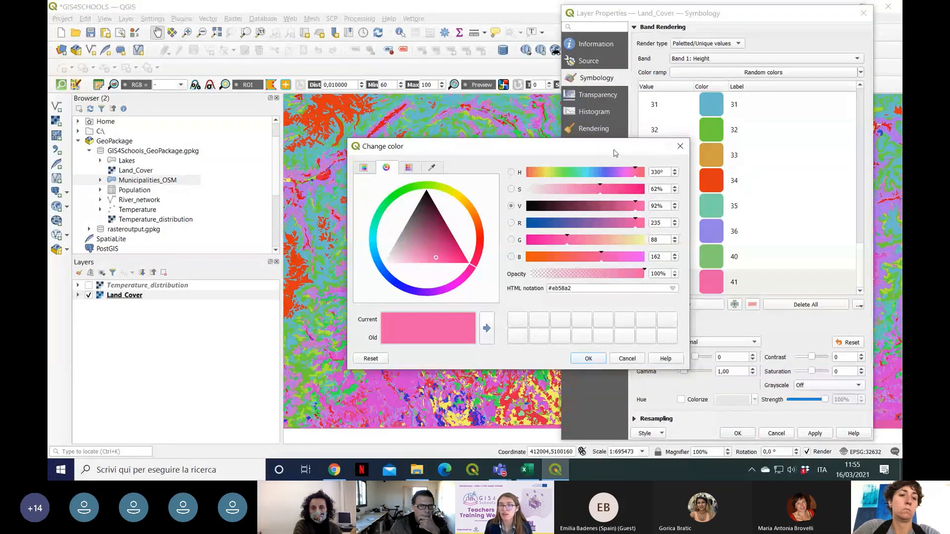
{"action": "left_click_drag", "start_coordinate": [616, 153], "coordinate": [496, 152]}
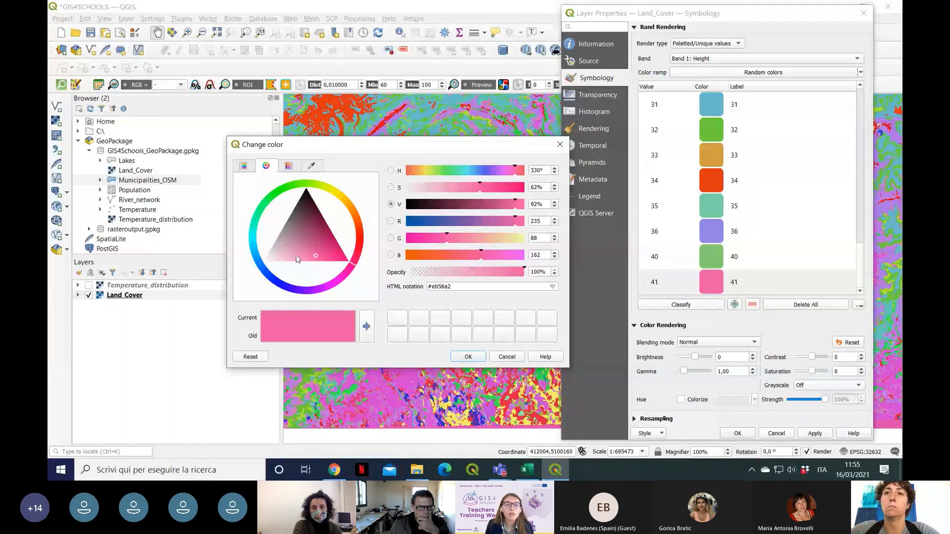
{"action": "mouse_move", "coordinate": [297, 257]}
{"action": "left_mouse_down"}
{"action": "mouse_move", "coordinate": [301, 248]}
{"action": "mouse_move", "coordinate": [266, 254]}
{"action": "mouse_move", "coordinate": [263, 245]}
{"action": "left_mouse_up"}
{"action": "left_click", "coordinate": [260, 241]}
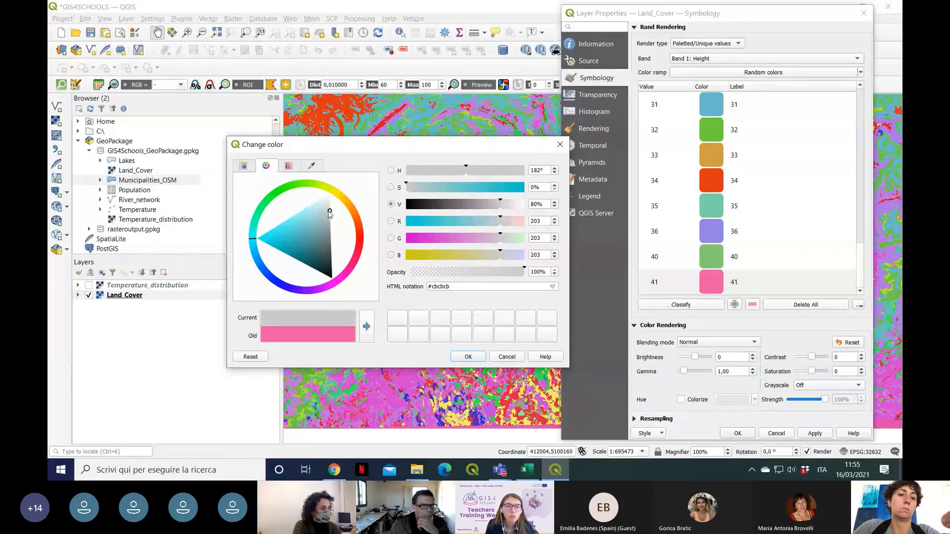
{"action": "left_click_drag", "start_coordinate": [329, 214], "coordinate": [273, 243]}
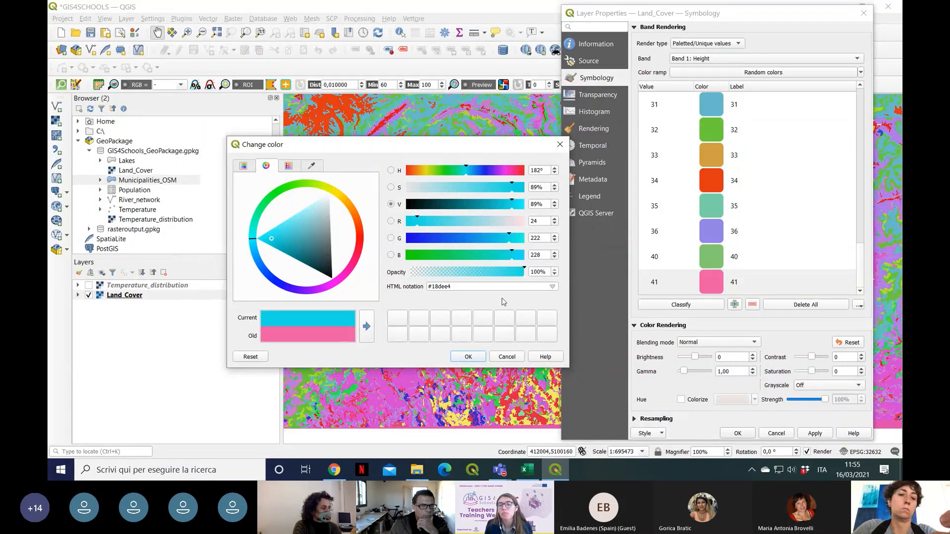
{"action": "left_click", "coordinate": [468, 357]}
Step: Label class 41 as Lakes and apply the symbology to the map
{"action": "left_click", "coordinate": [748, 284]}
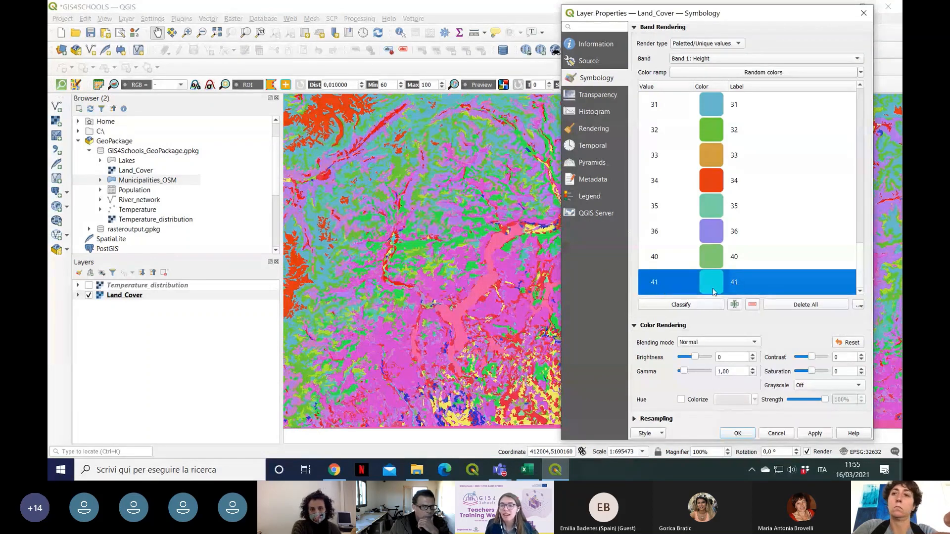
{"action": "double_click", "coordinate": [737, 282]}
{"action": "left_click", "coordinate": [749, 286]}
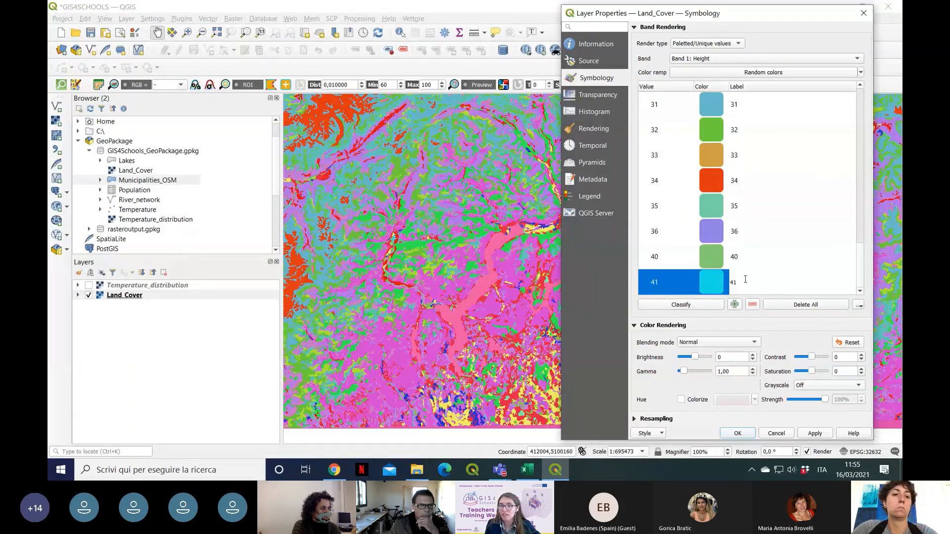
{"action": "key", "text": "BackSpace"}
{"action": "key", "text": "BackSpace"}
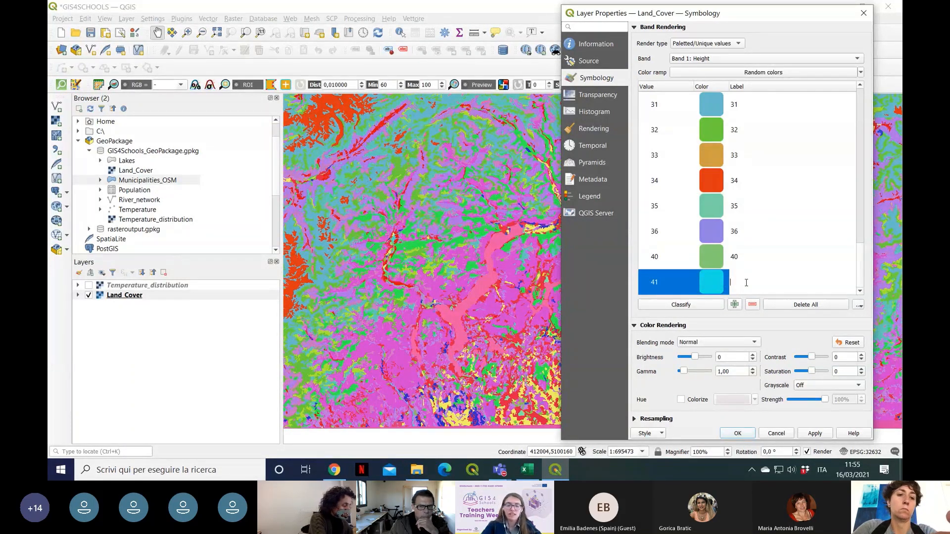
{"action": "type", "text": "Lakes"}
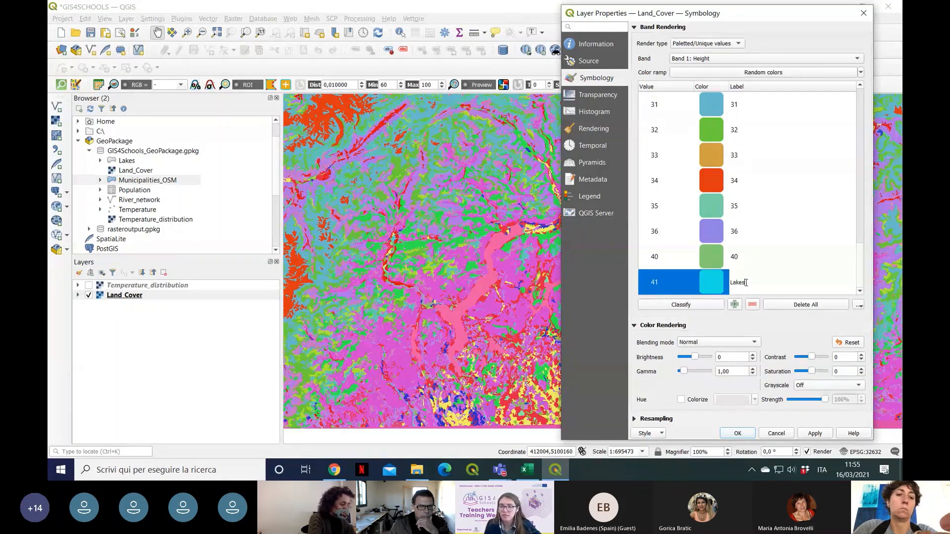
{"action": "left_click", "coordinate": [824, 436]}
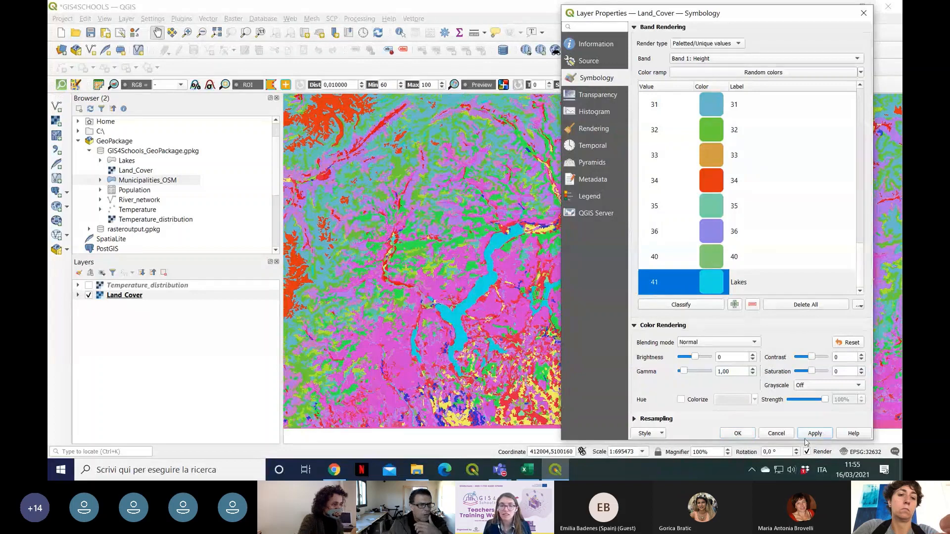
{"action": "left_click_drag", "start_coordinate": [757, 20], "coordinate": [838, 15]}
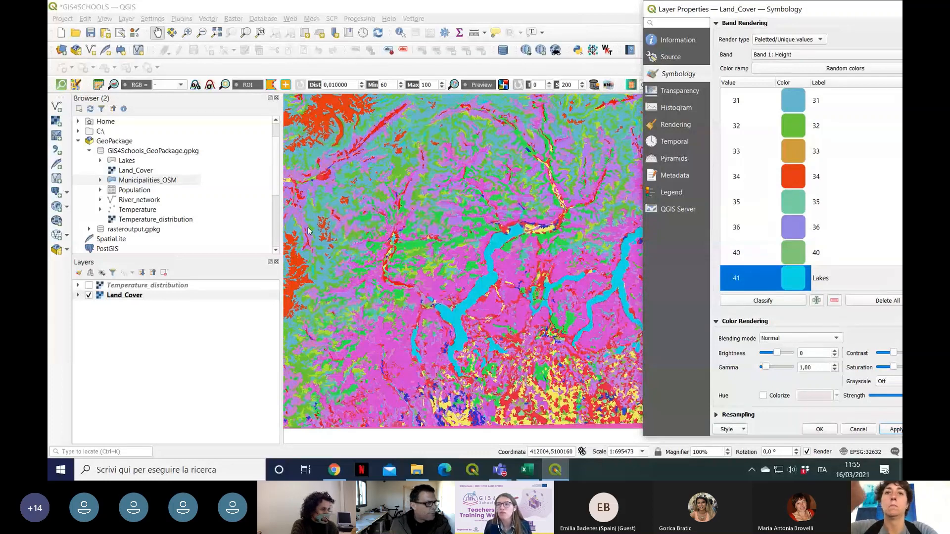
{"action": "left_click_drag", "start_coordinate": [860, 10], "coordinate": [776, 23]}
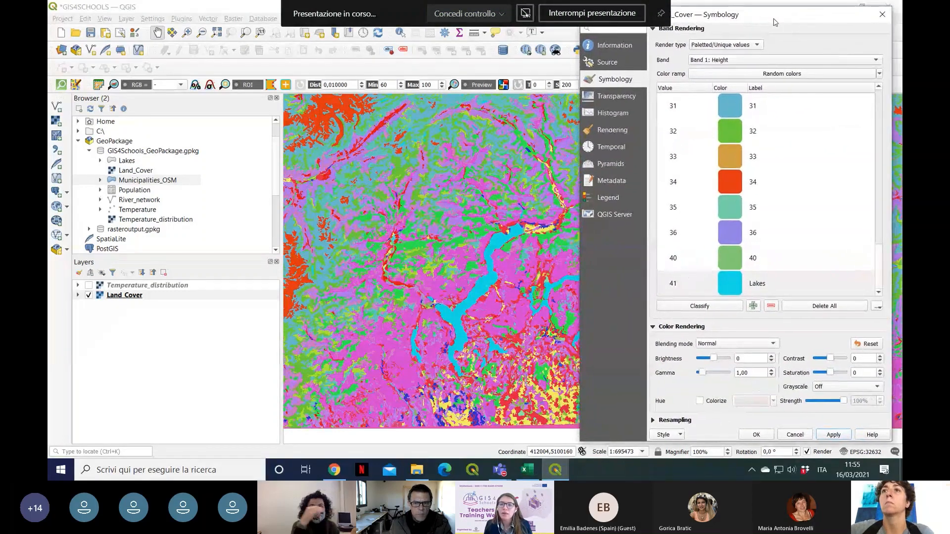
{"action": "scroll", "coordinate": [807, 209], "scroll_direction": "up", "scroll_amount": 3}
{"action": "scroll", "coordinate": [804, 203], "scroll_direction": "down", "scroll_amount": 7}
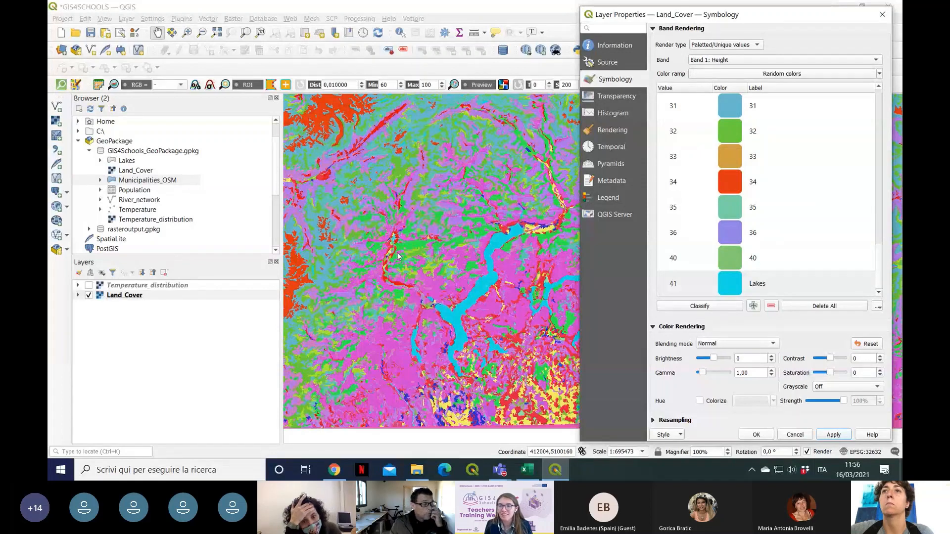
{"action": "scroll", "coordinate": [761, 222], "scroll_direction": "up", "scroll_amount": 10}
{"action": "scroll", "coordinate": [879, 119], "scroll_direction": "down", "scroll_amount": 10}
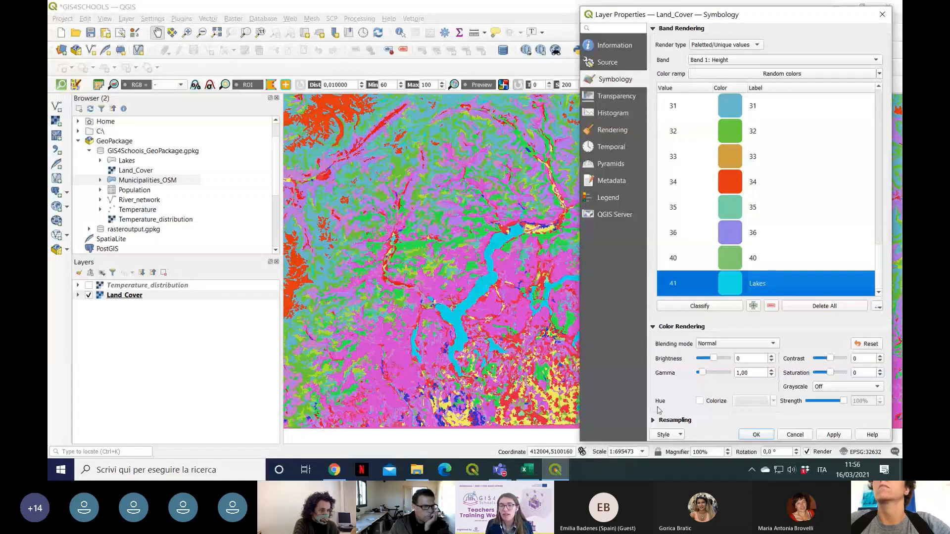
Step: Load the Land_Cover_style QML file from the input_files folder as the layer style and apply it to the map
{"action": "left_click", "coordinate": [673, 435]}
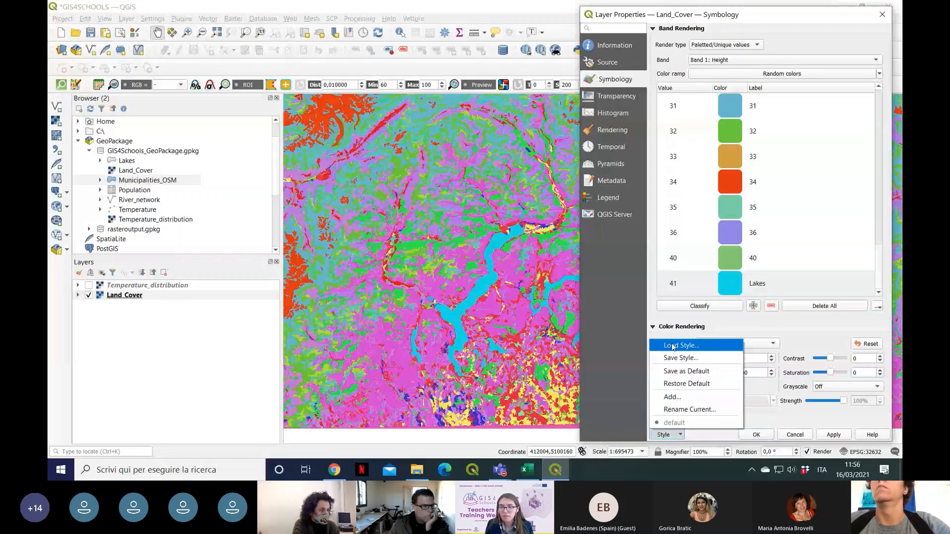
{"action": "left_click", "coordinate": [702, 435]}
{"action": "left_click", "coordinate": [680, 435]}
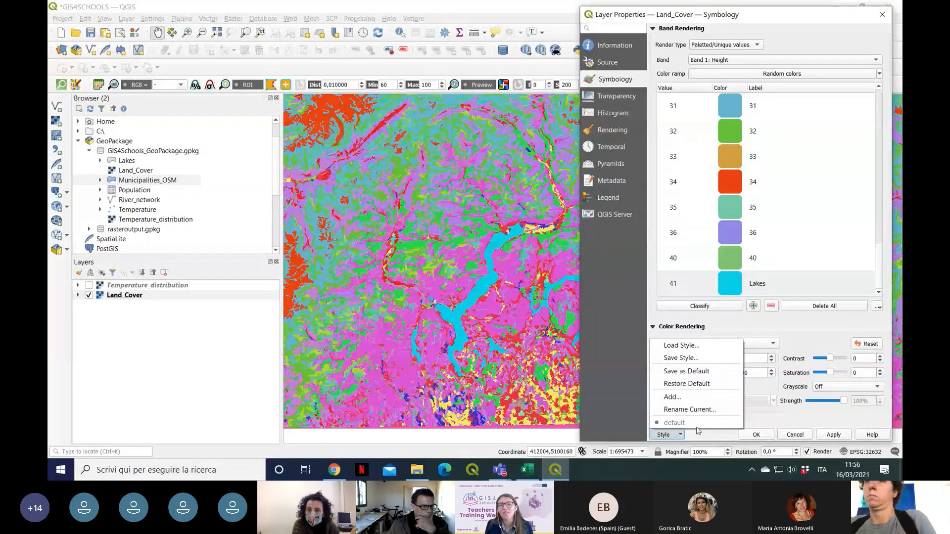
{"action": "left_click", "coordinate": [707, 351]}
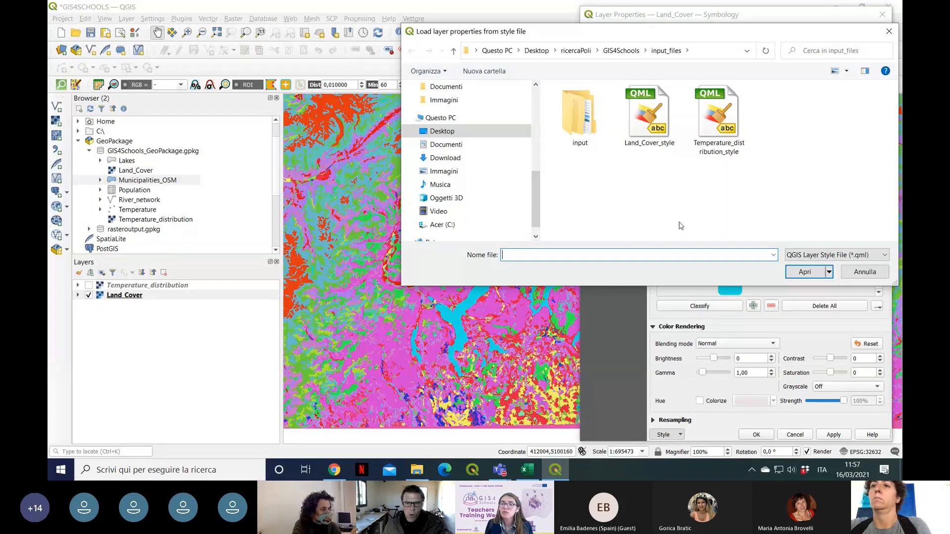
{"action": "left_click", "coordinate": [653, 143]}
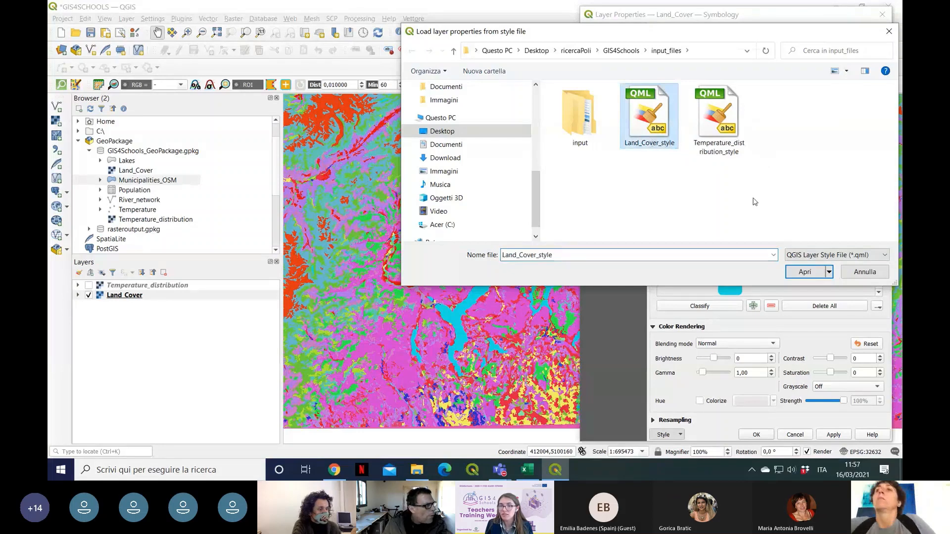
{"action": "left_click", "coordinate": [816, 277]}
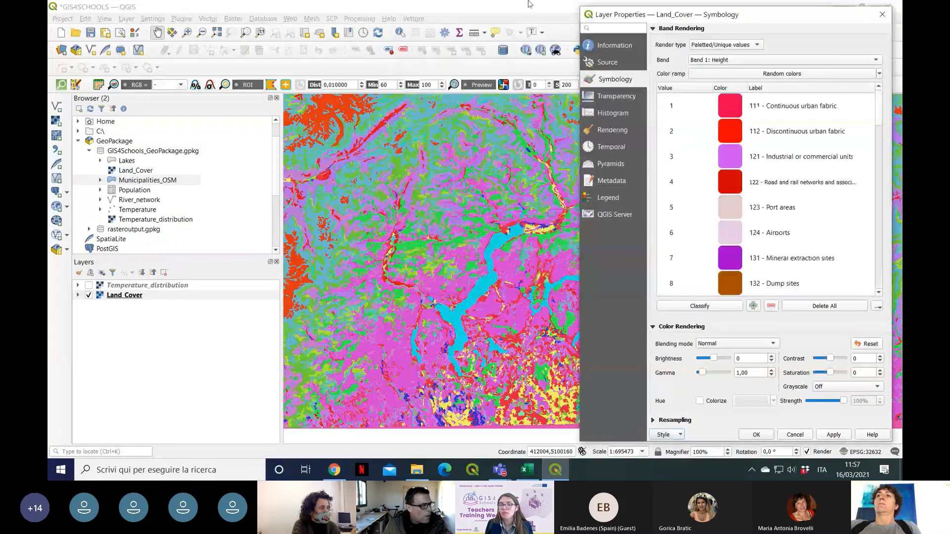
{"action": "left_click", "coordinate": [831, 437]}
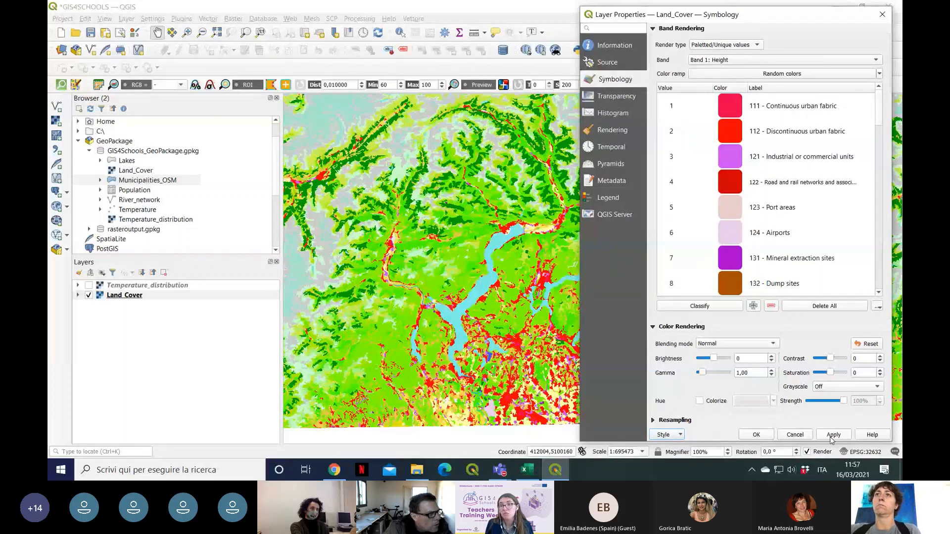
Step: Move the Land_Cover symbology dialog aside and review the class values, colors and labels loaded from the style file
{"action": "left_click_drag", "start_coordinate": [810, 18], "coordinate": [824, 36]}
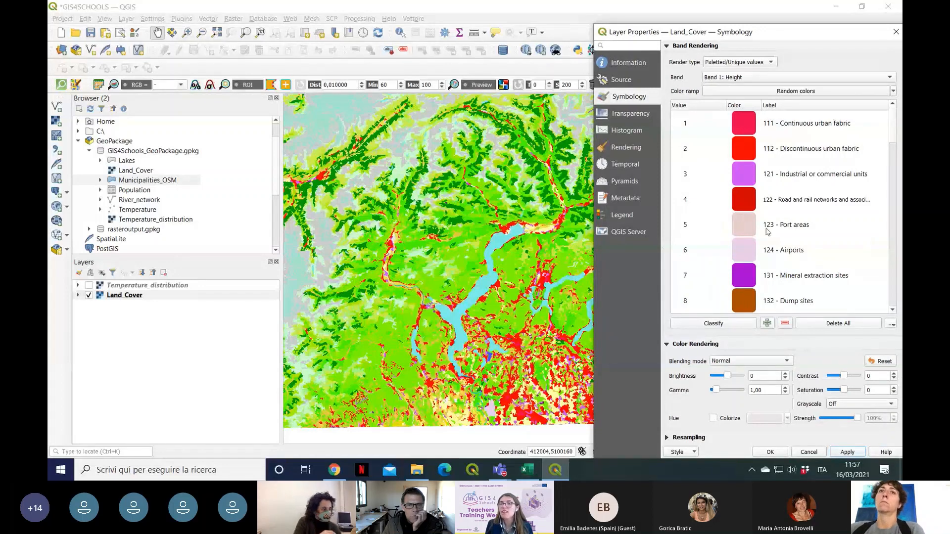
{"action": "scroll", "coordinate": [893, 136], "scroll_direction": "down", "scroll_amount": 3}
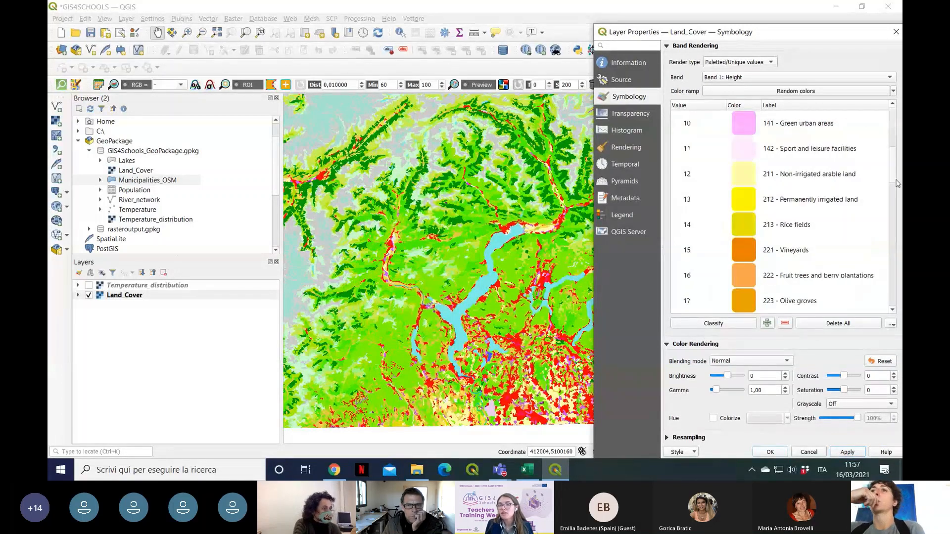
{"action": "scroll", "coordinate": [894, 213], "scroll_direction": "down", "scroll_amount": 3}
{"action": "scroll", "coordinate": [894, 213], "scroll_direction": "up", "scroll_amount": 6}
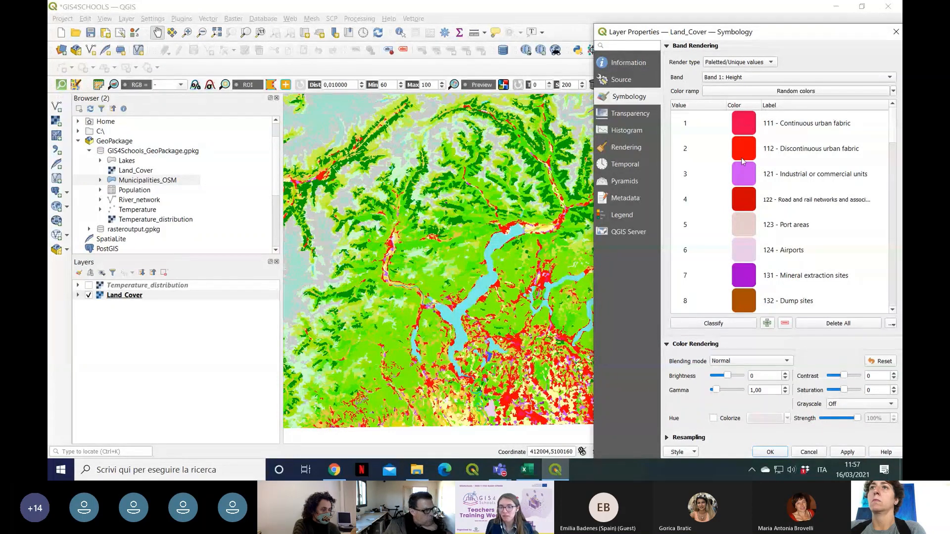
{"action": "left_click_drag", "start_coordinate": [897, 140], "coordinate": [878, 173]}
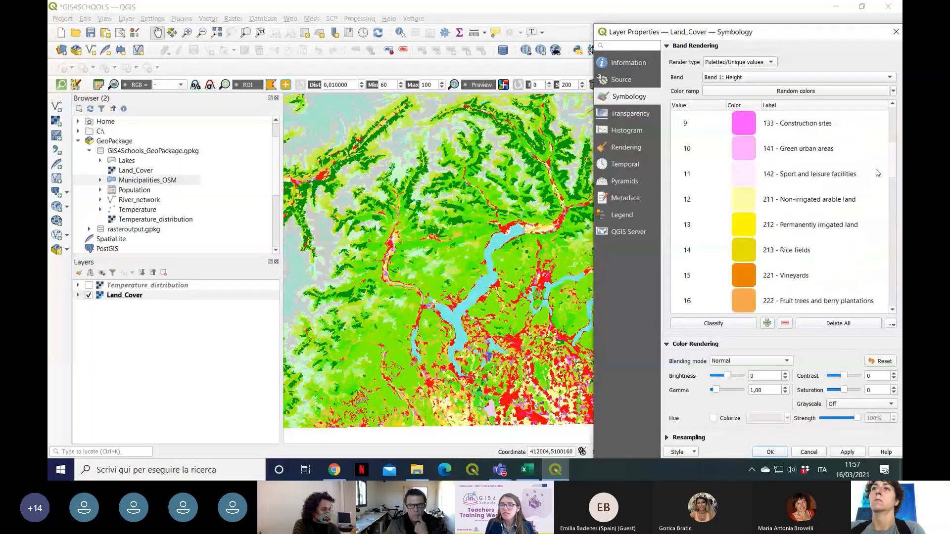
{"action": "scroll", "coordinate": [877, 173], "scroll_direction": "up", "scroll_amount": 3}
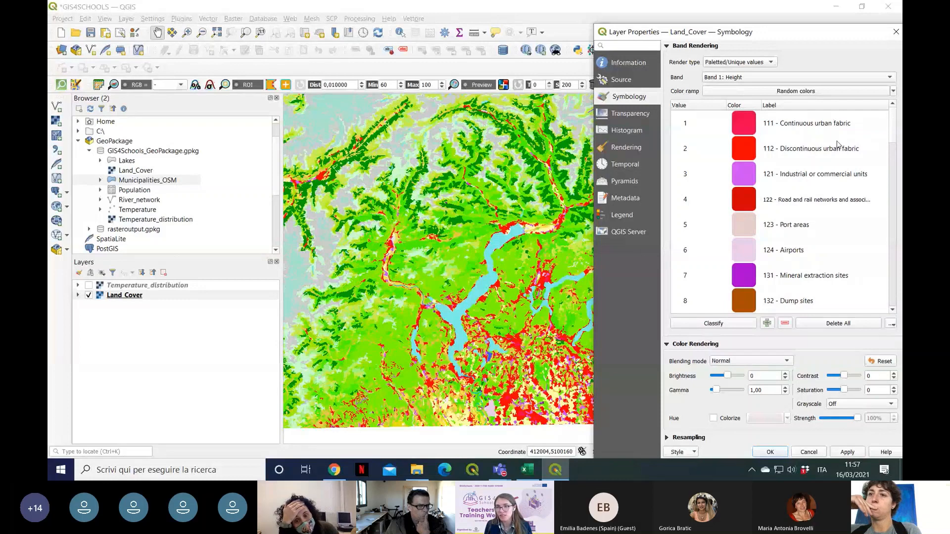
Step: Delete the classes 523 - Sea and ocean and 522 - Estuaries from the Land_Cover class list
{"action": "left_click_drag", "start_coordinate": [893, 126], "coordinate": [901, 304]}
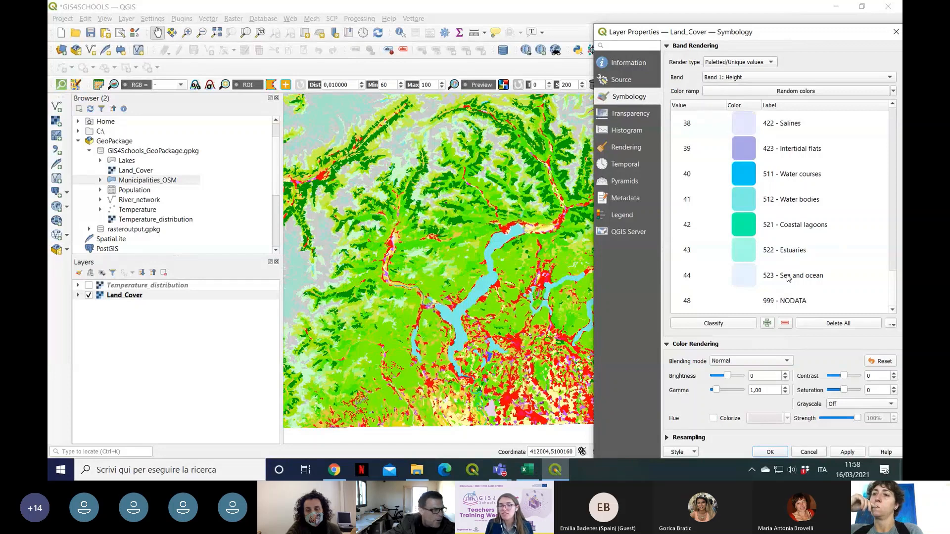
{"action": "left_click", "coordinate": [835, 273]}
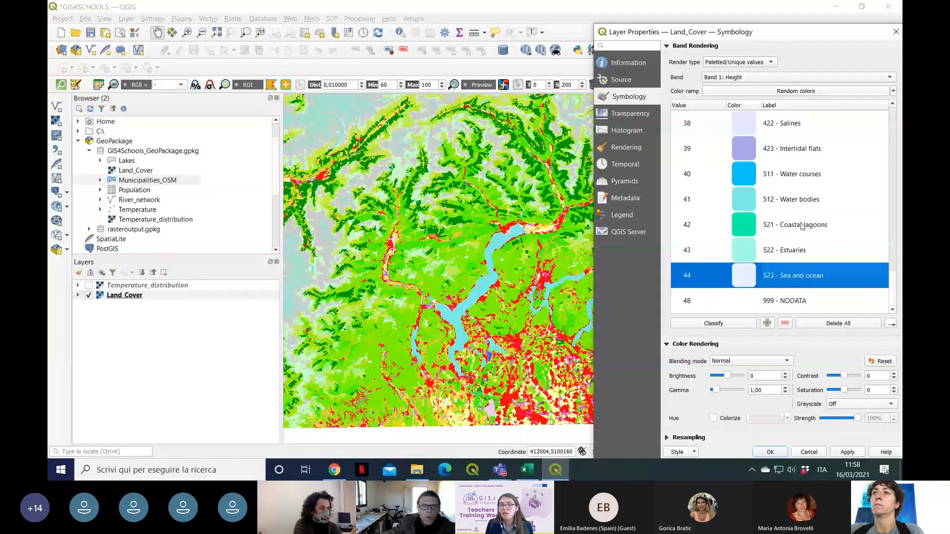
{"action": "left_click", "coordinate": [786, 325]}
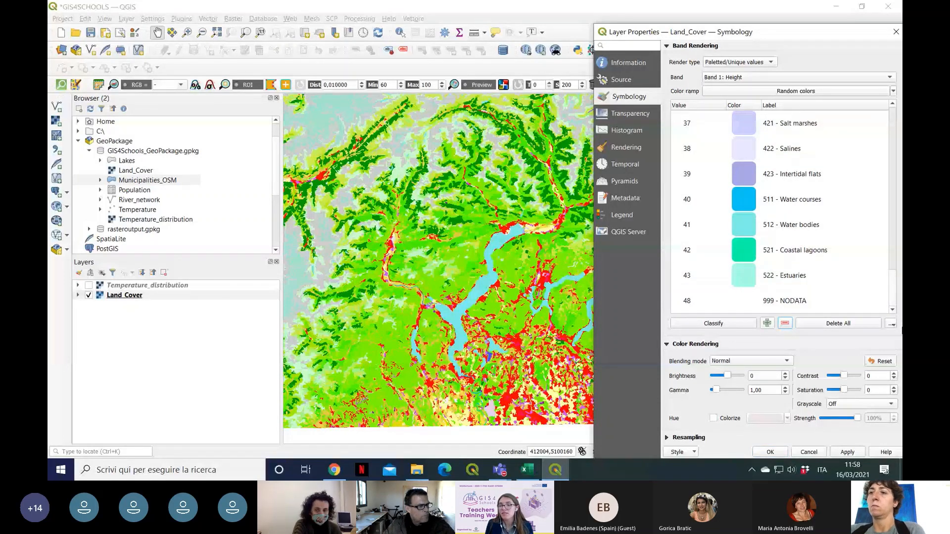
{"action": "left_click", "coordinate": [797, 280]}
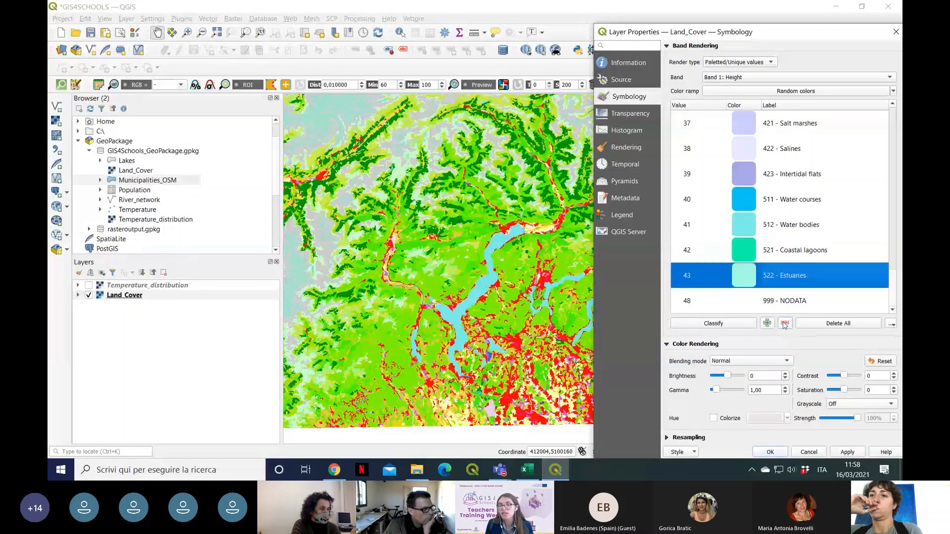
{"action": "left_click", "coordinate": [785, 324]}
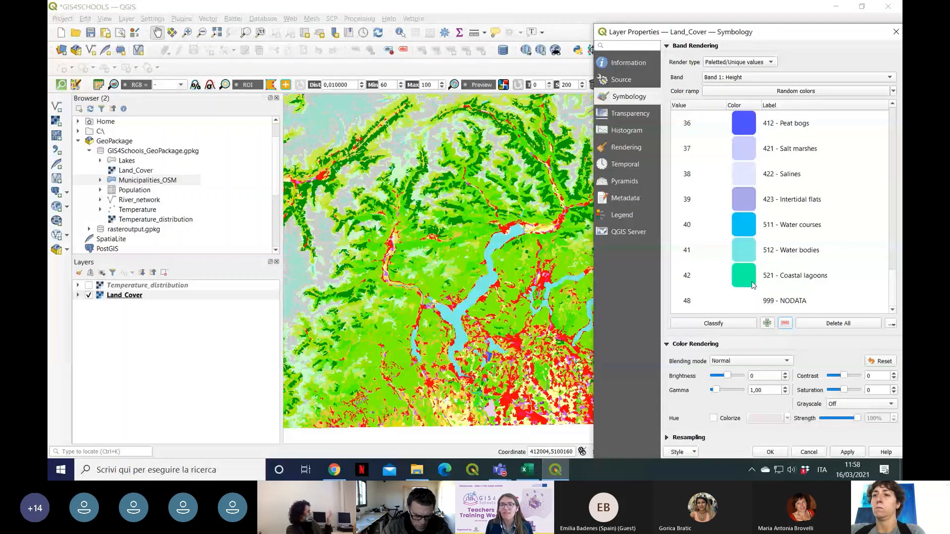
Step: Review the remaining land cover classes and reclassify the Land_Cover unique values
{"action": "scroll", "coordinate": [803, 274], "scroll_direction": "up", "scroll_amount": 4}
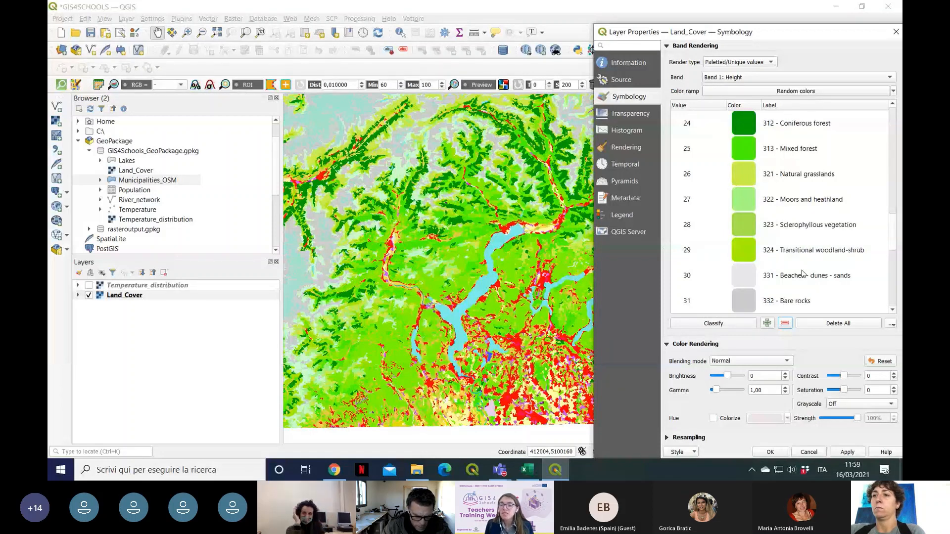
{"action": "scroll", "coordinate": [843, 223], "scroll_direction": "down", "scroll_amount": 4}
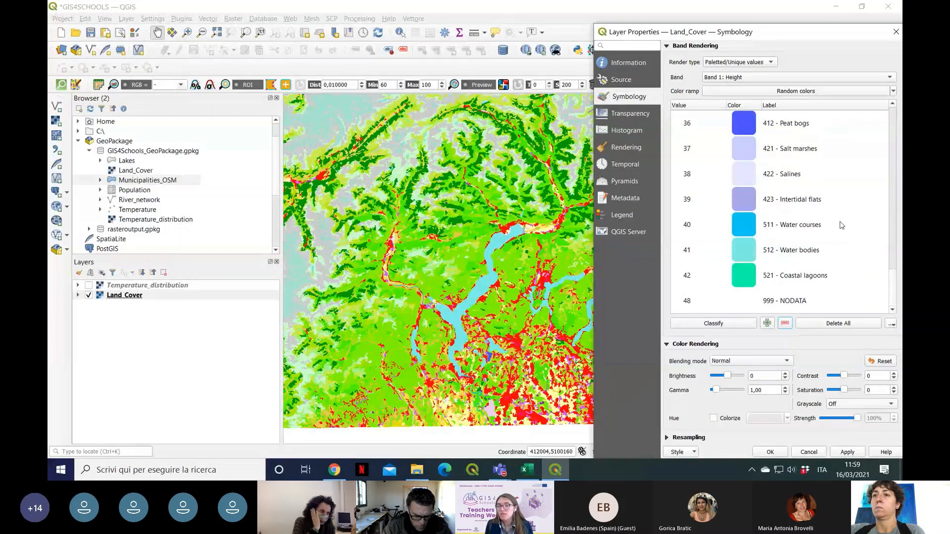
{"action": "scroll", "coordinate": [851, 242], "scroll_direction": "up", "scroll_amount": 6}
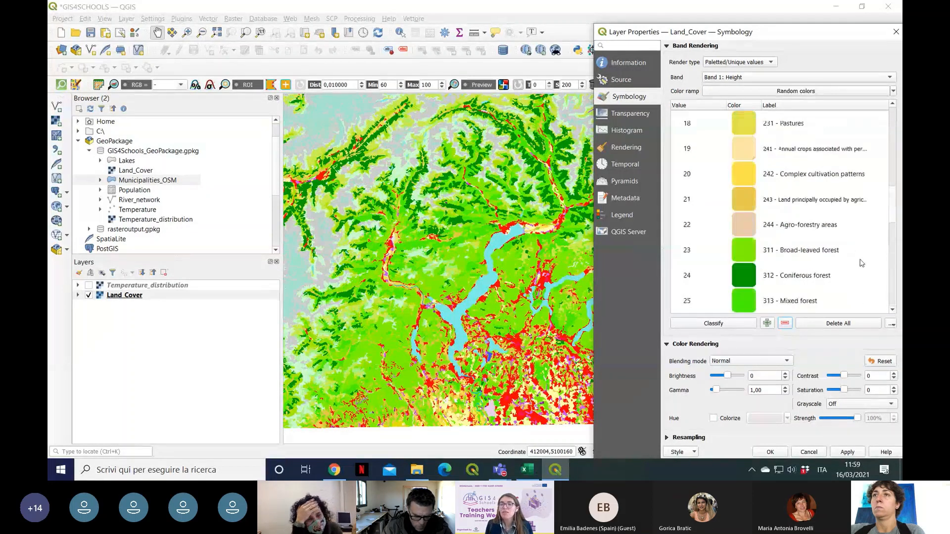
{"action": "scroll", "coordinate": [864, 264], "scroll_direction": "up", "scroll_amount": 6}
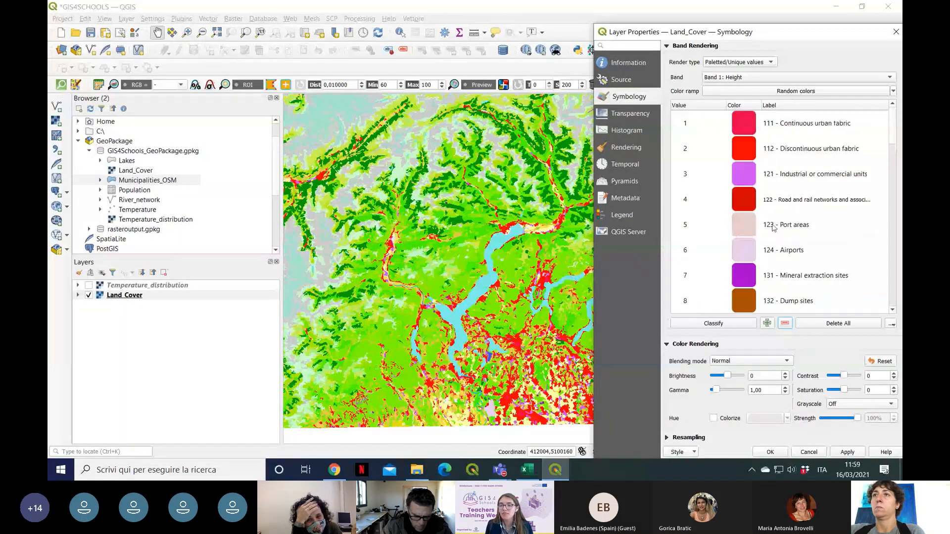
{"action": "scroll", "coordinate": [848, 254], "scroll_direction": "down", "scroll_amount": 6}
{"action": "scroll", "coordinate": [850, 253], "scroll_direction": "down", "scroll_amount": 6}
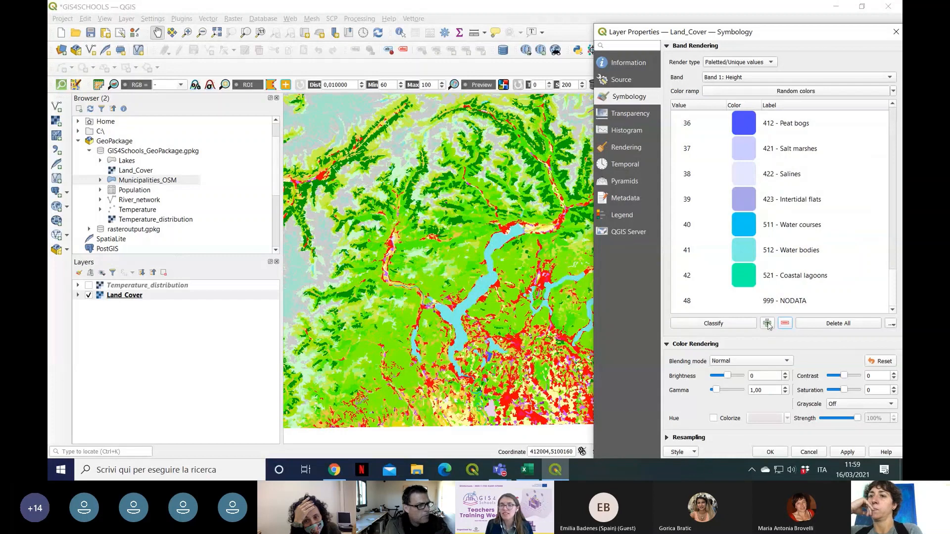
{"action": "left_click", "coordinate": [701, 326]}
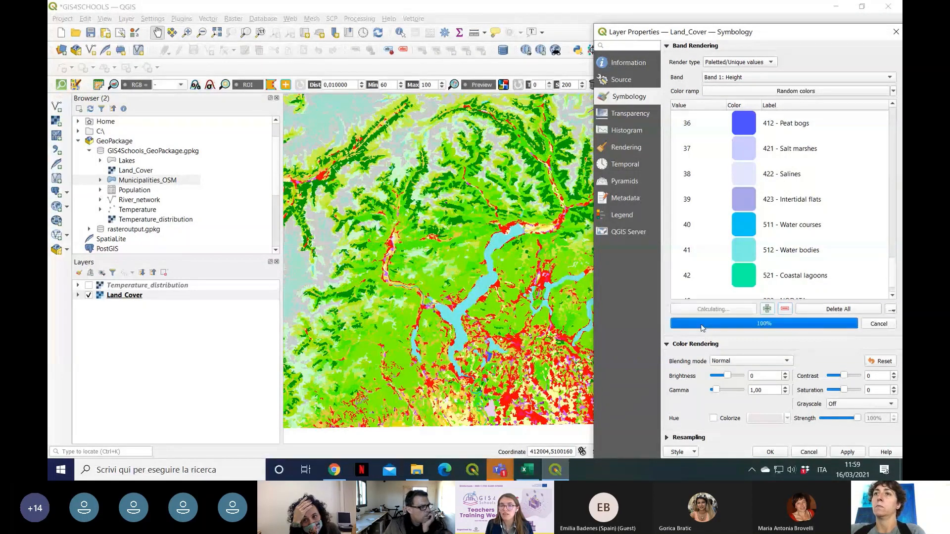
Step: Switch to the GIS4Schools Tuesday meeting in Microsoft Teams and read the latest chat message
{"action": "left_click", "coordinate": [501, 470]}
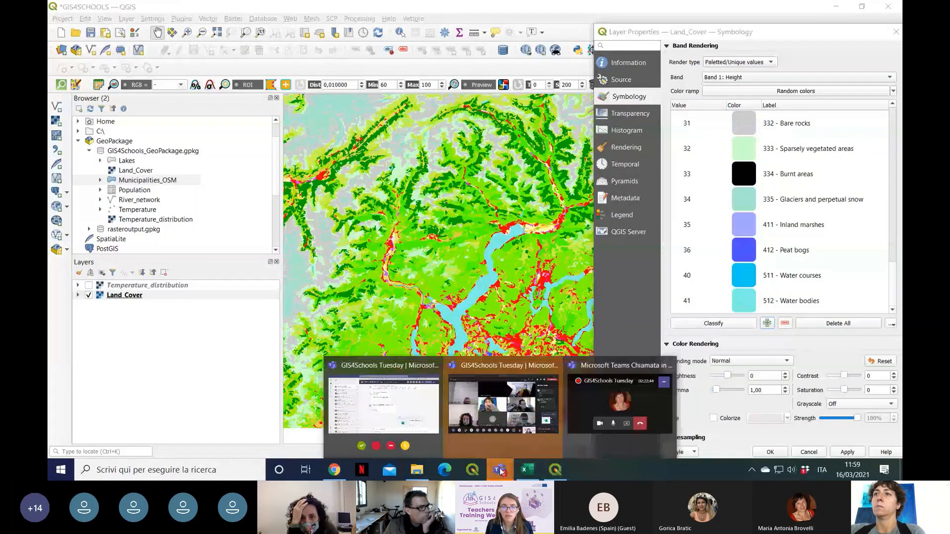
{"action": "left_click", "coordinate": [500, 369]}
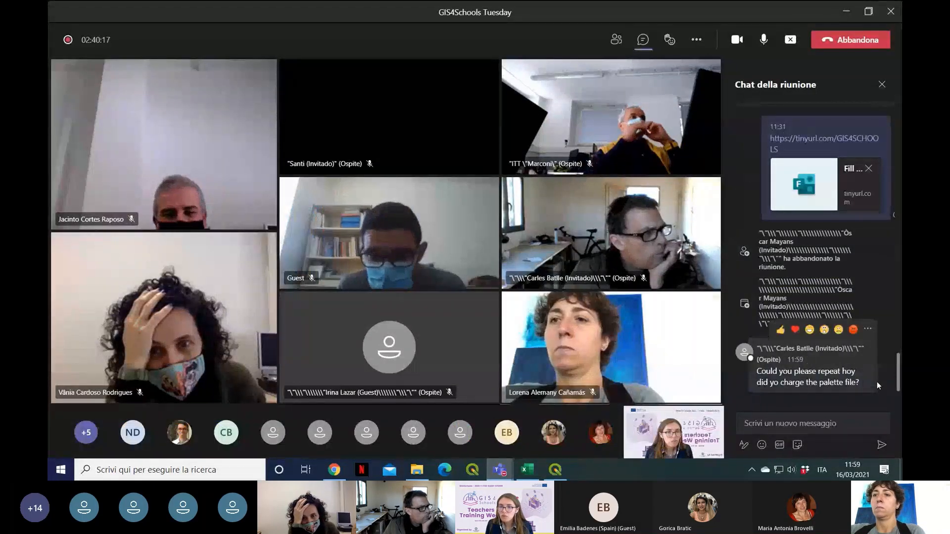
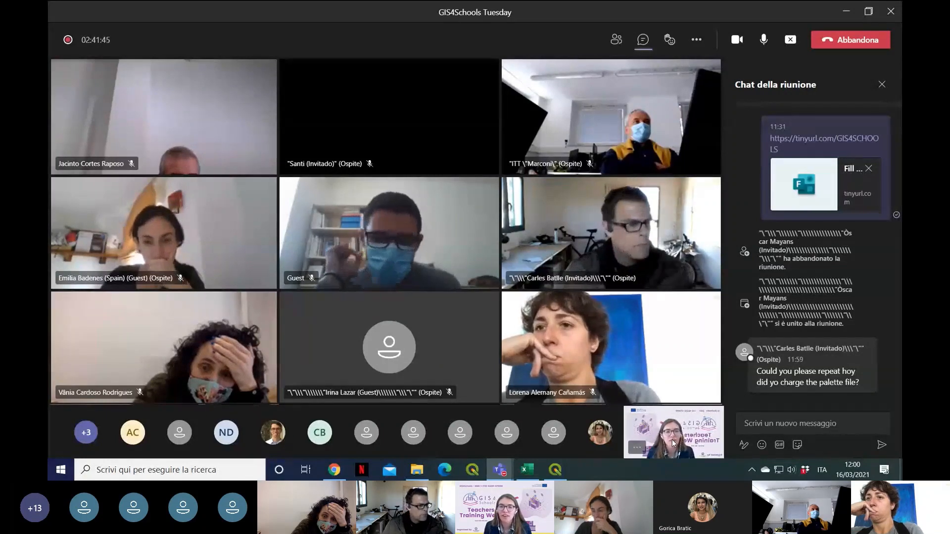
Step: Switch back to the GIS4SCHOOLS project in QGIS and close the Land_Cover layer properties without confirming
{"action": "mouse_move", "coordinate": [554, 474]}
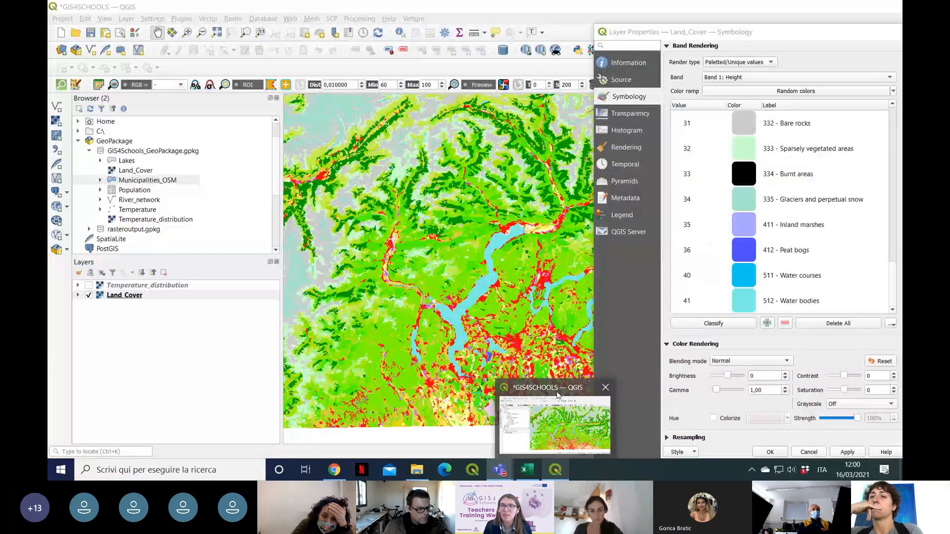
{"action": "left_click", "coordinate": [558, 394]}
{"action": "left_click", "coordinate": [895, 34]}
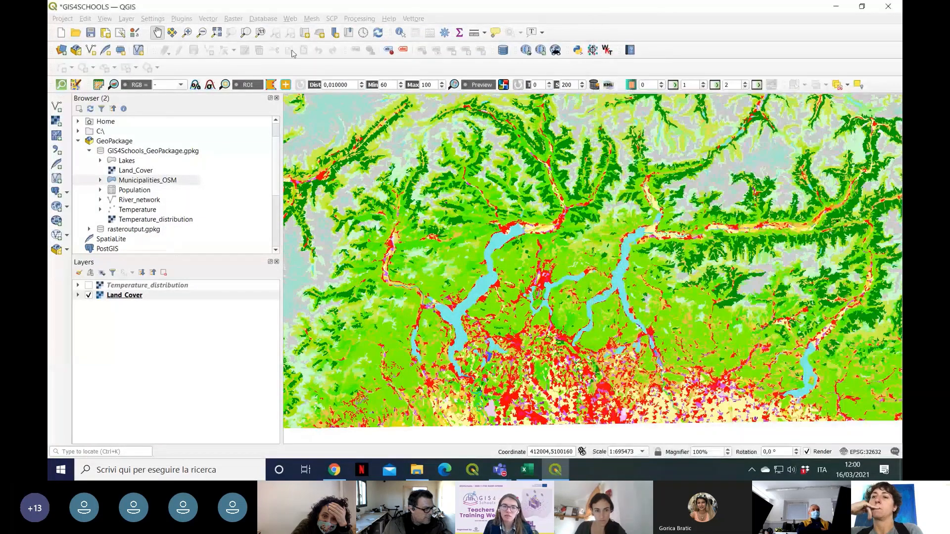
Step: Open the Land_Cover layer properties and load the style file Land_Cover_style from the input_files folder
{"action": "right_click", "coordinate": [128, 296]}
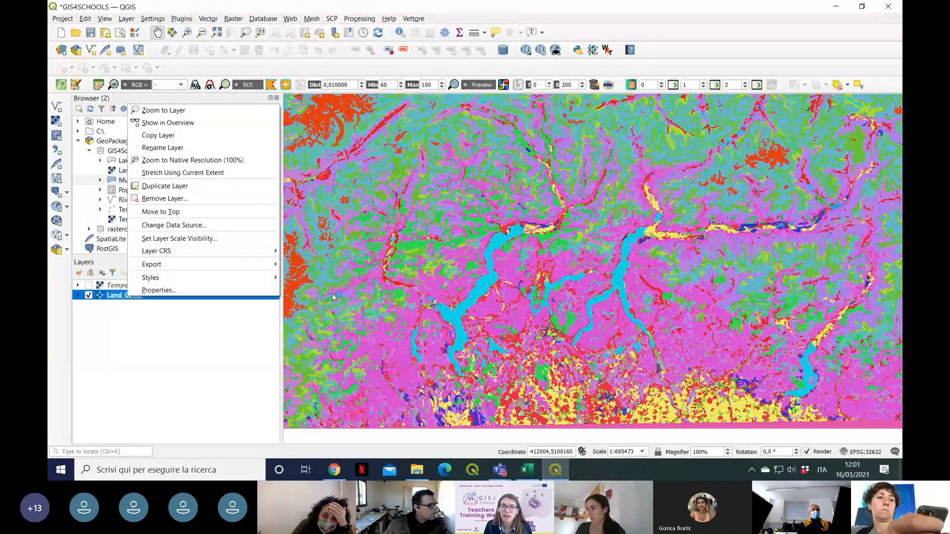
{"action": "left_click", "coordinate": [162, 292]}
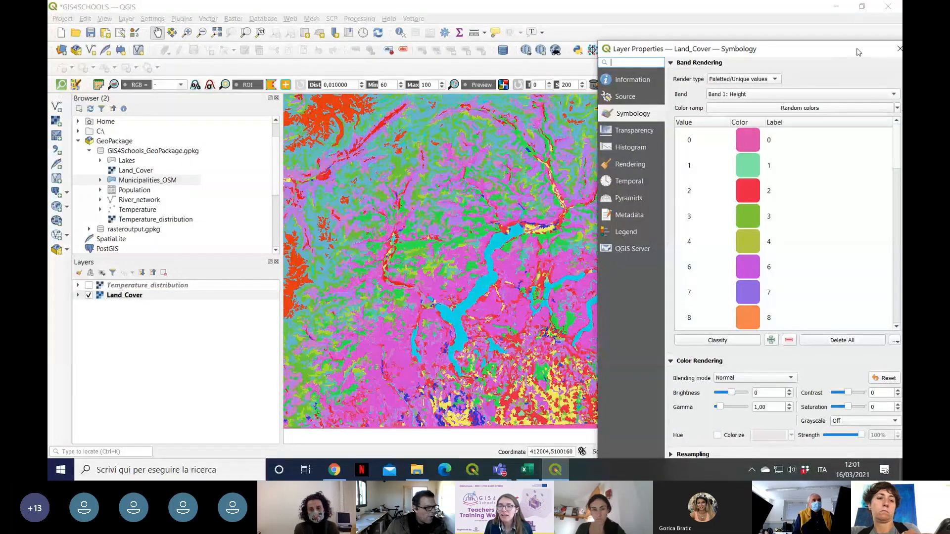
{"action": "left_click_drag", "start_coordinate": [859, 51], "coordinate": [848, 18]}
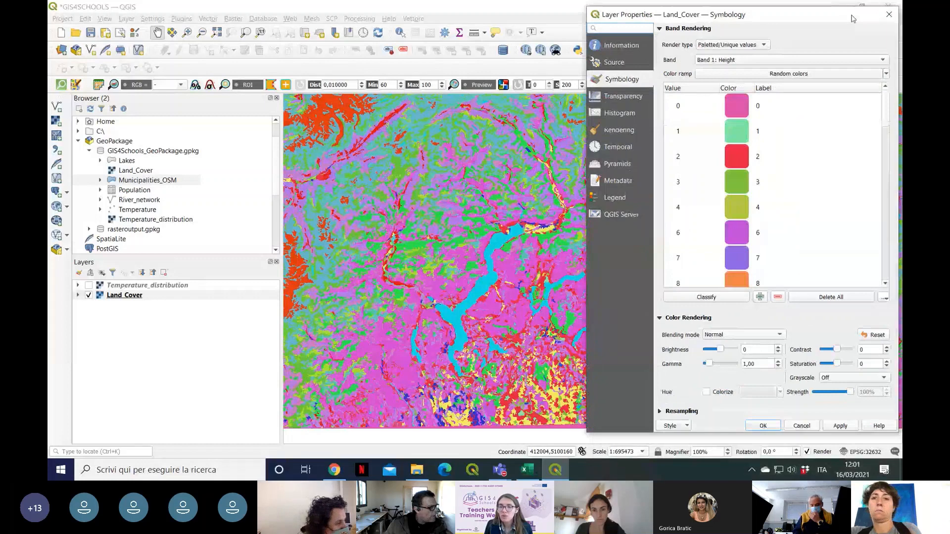
{"action": "left_click", "coordinate": [687, 428]}
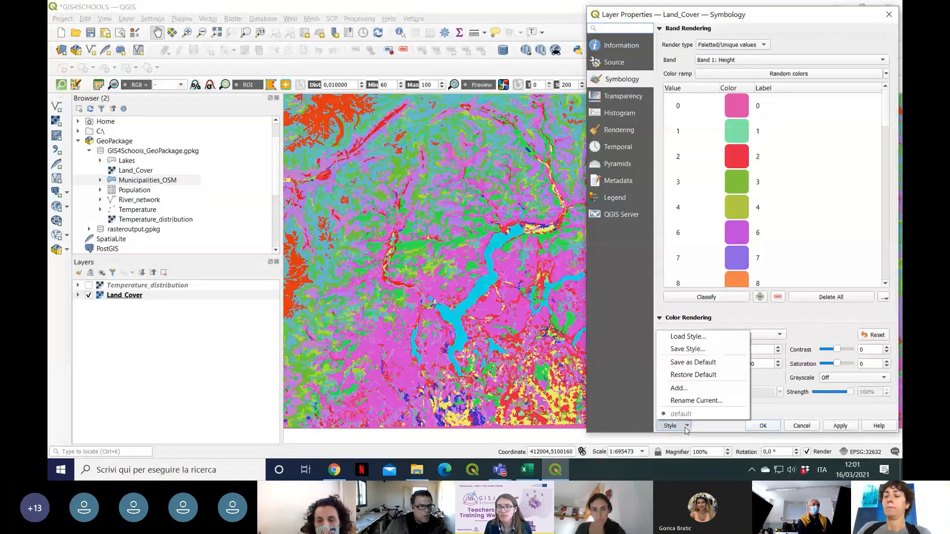
{"action": "left_click", "coordinate": [723, 338]}
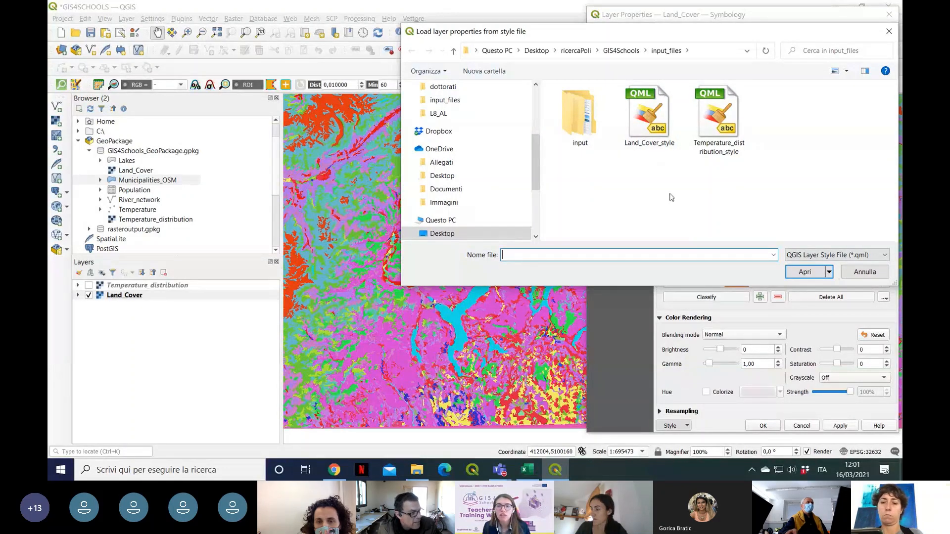
{"action": "left_click", "coordinate": [650, 132]}
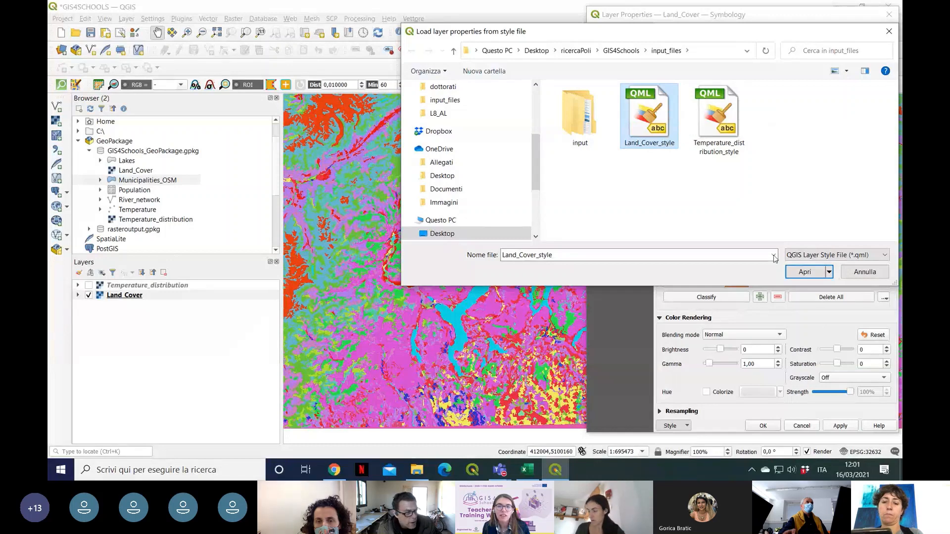
{"action": "left_click", "coordinate": [805, 273]}
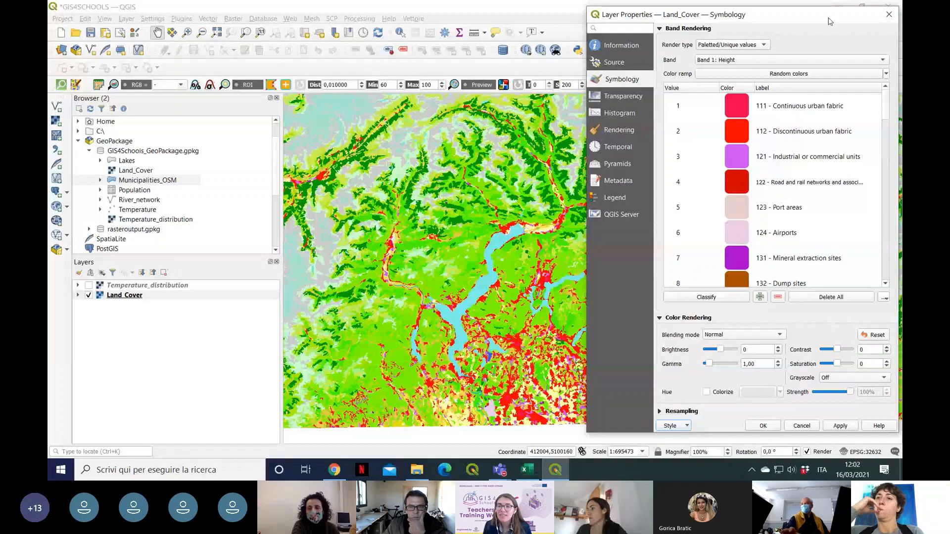
Step: Classify the Land_Cover unique values, review the resulting class list and close the layer properties
{"action": "left_click", "coordinate": [713, 302]}
{"action": "scroll", "coordinate": [786, 230], "scroll_direction": "down", "scroll_amount": 10}
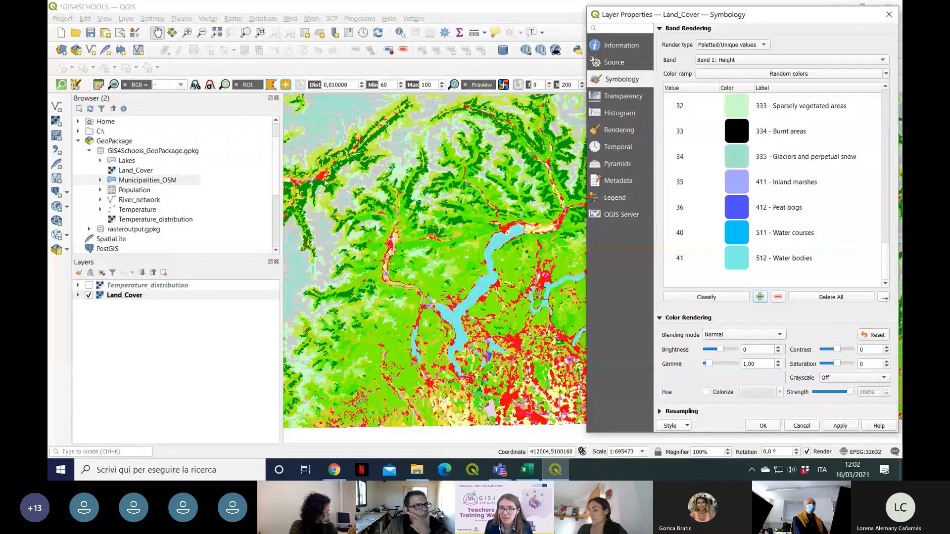
{"action": "scroll", "coordinate": [868, 216], "scroll_direction": "up", "scroll_amount": 5}
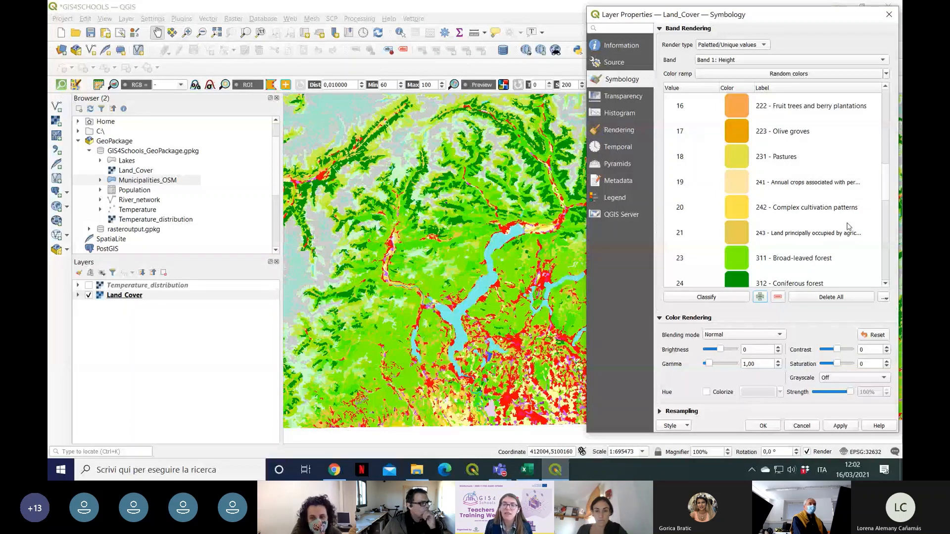
{"action": "scroll", "coordinate": [849, 223], "scroll_direction": "up", "scroll_amount": 5}
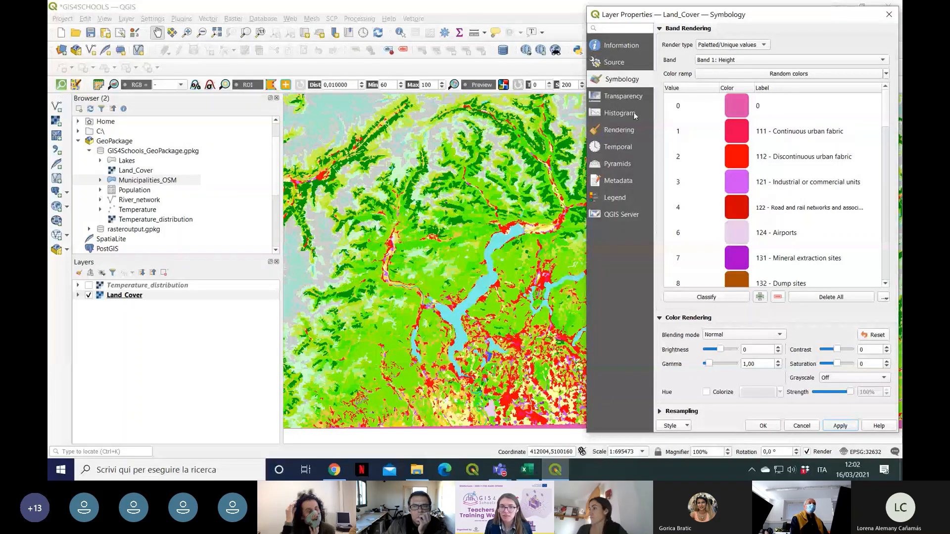
{"action": "left_click", "coordinate": [889, 17]}
Step: Reopen the Land_Cover layer properties and load the Land_Cover_style file again
{"action": "right_click", "coordinate": [123, 301]}
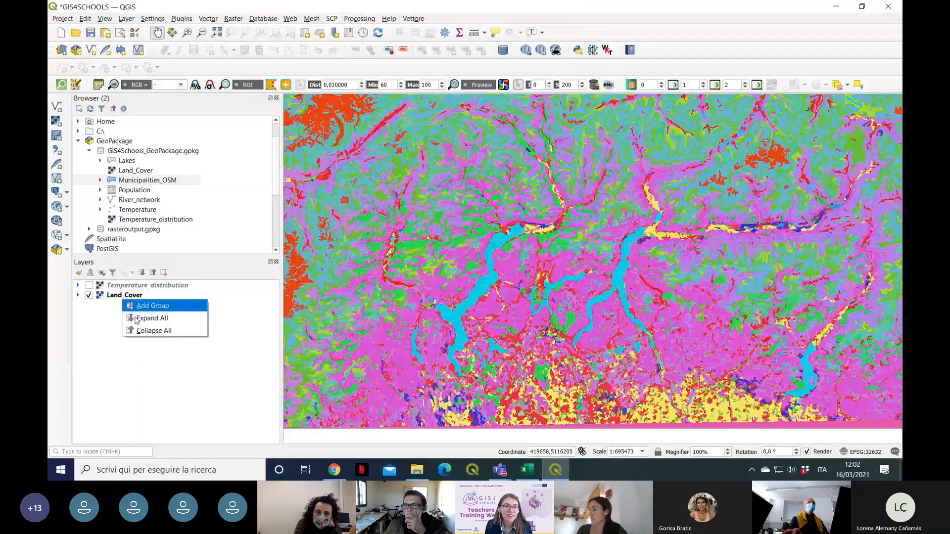
{"action": "double_click", "coordinate": [125, 296]}
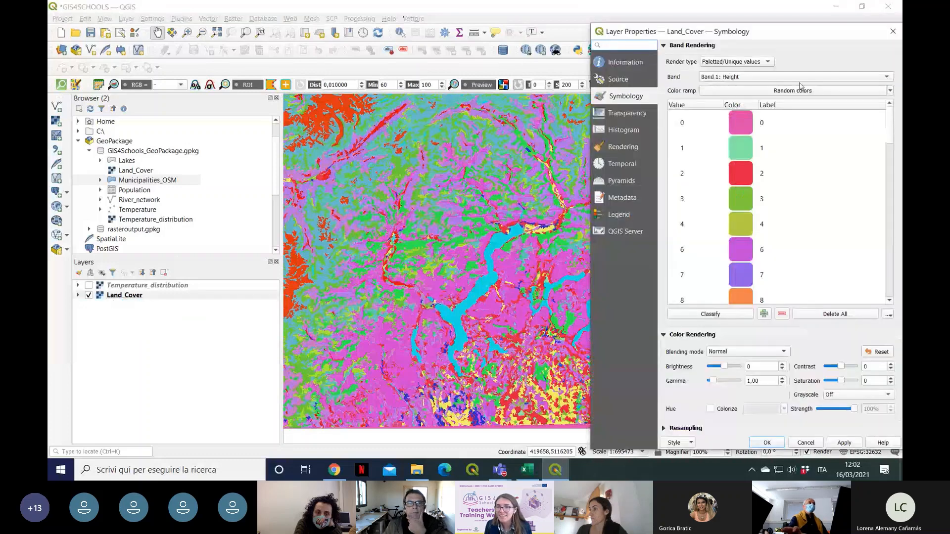
{"action": "left_click", "coordinate": [675, 443]}
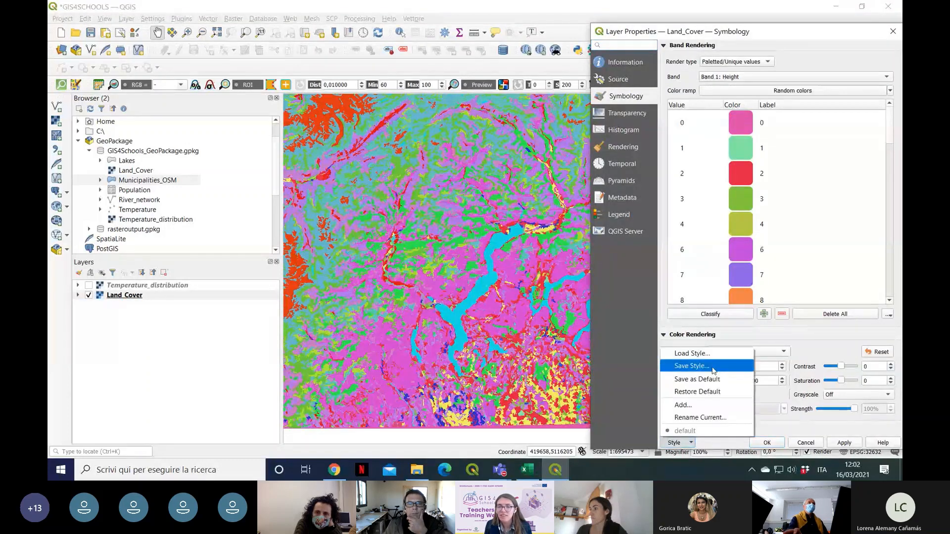
{"action": "left_click", "coordinate": [714, 360]}
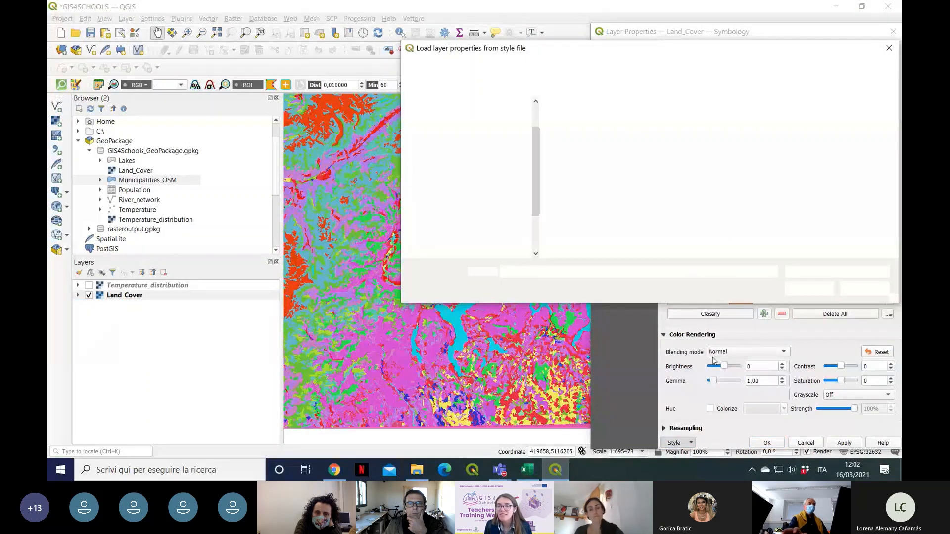
{"action": "left_click", "coordinate": [803, 290]}
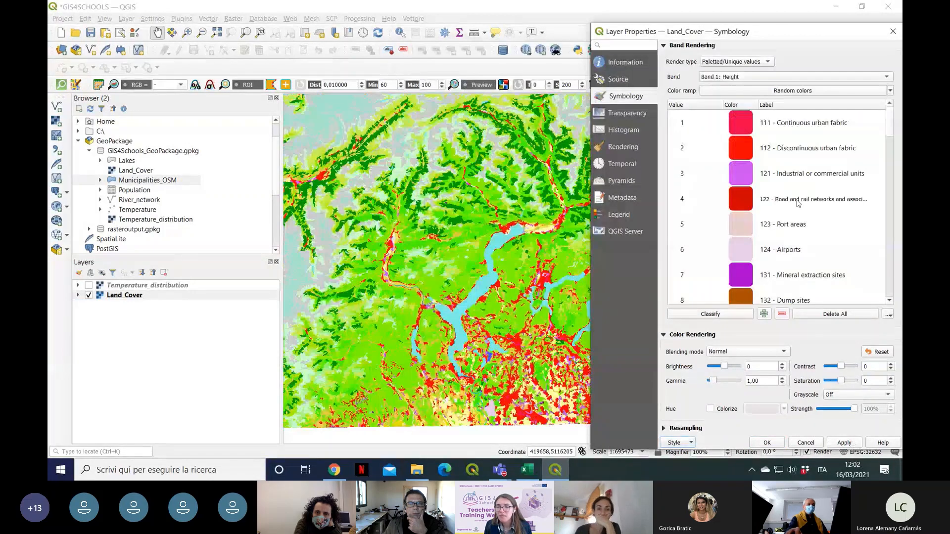
Step: Classify the Land_Cover unique values with the loaded style, apply the symbology and confirm the layer properties
{"action": "left_click", "coordinate": [710, 315]}
{"action": "left_click", "coordinate": [844, 443]}
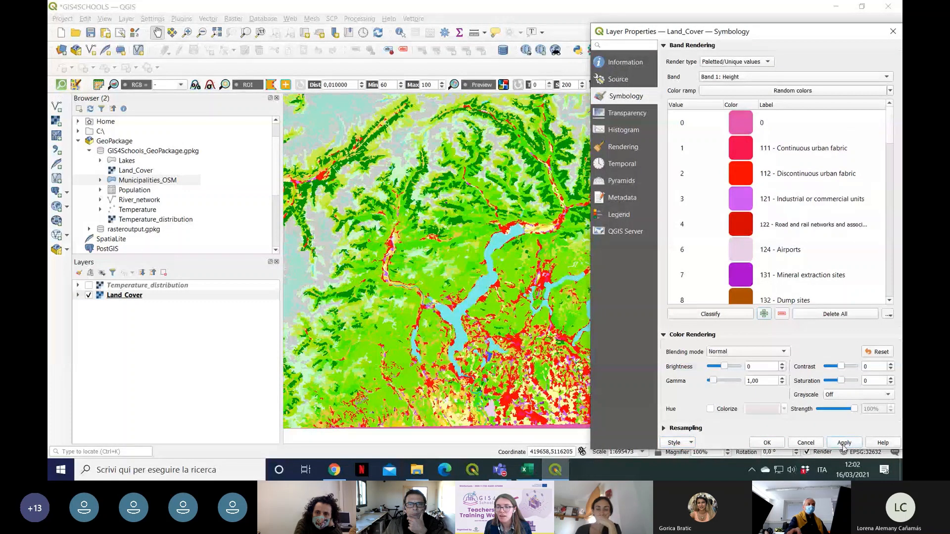
{"action": "left_click", "coordinate": [767, 444]}
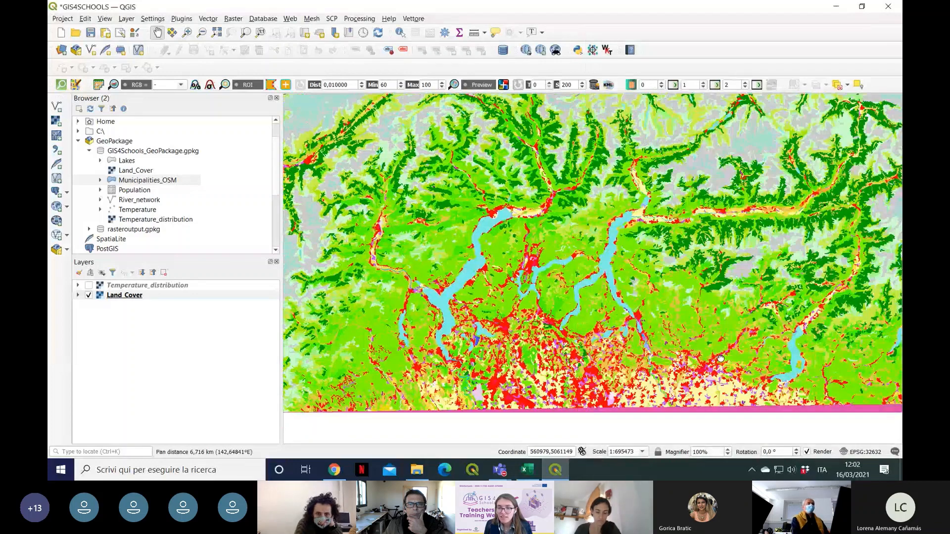
Step: Remove the class with value 0 from the Land_Cover symbology and apply the change
{"action": "left_click_drag", "start_coordinate": [720, 359], "coordinate": [626, 258]}
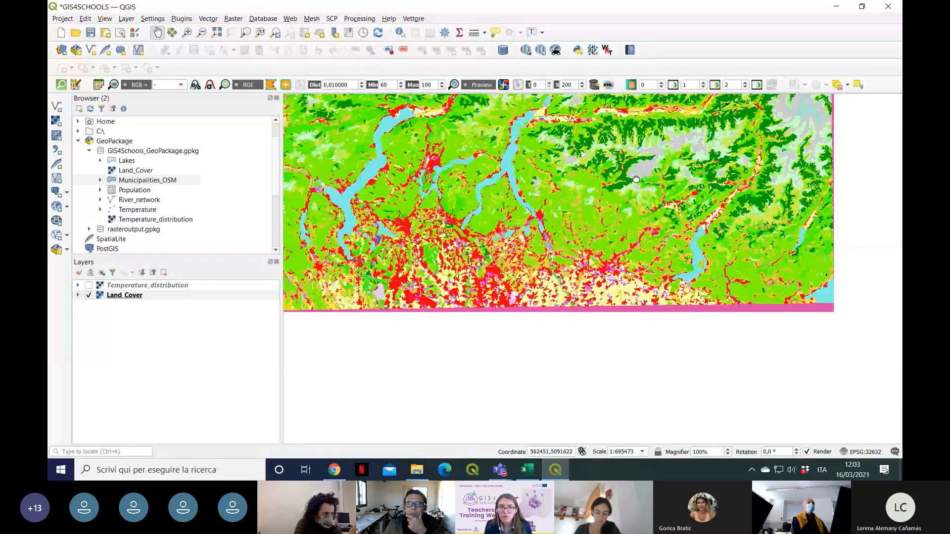
{"action": "left_click_drag", "start_coordinate": [772, 208], "coordinate": [801, 288]}
{"action": "left_click_drag", "start_coordinate": [696, 333], "coordinate": [593, 172]}
{"action": "left_click_drag", "start_coordinate": [814, 332], "coordinate": [804, 327]}
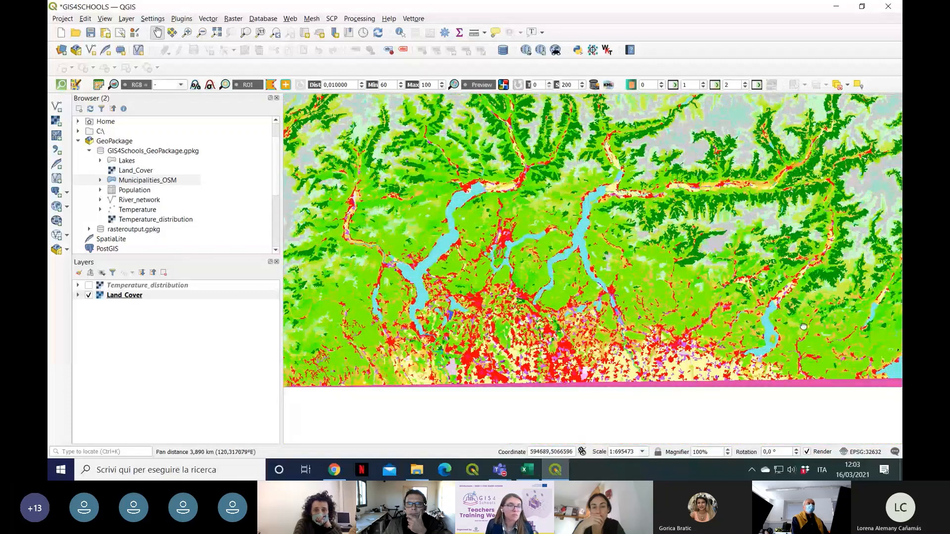
{"action": "right_click", "coordinate": [143, 296]}
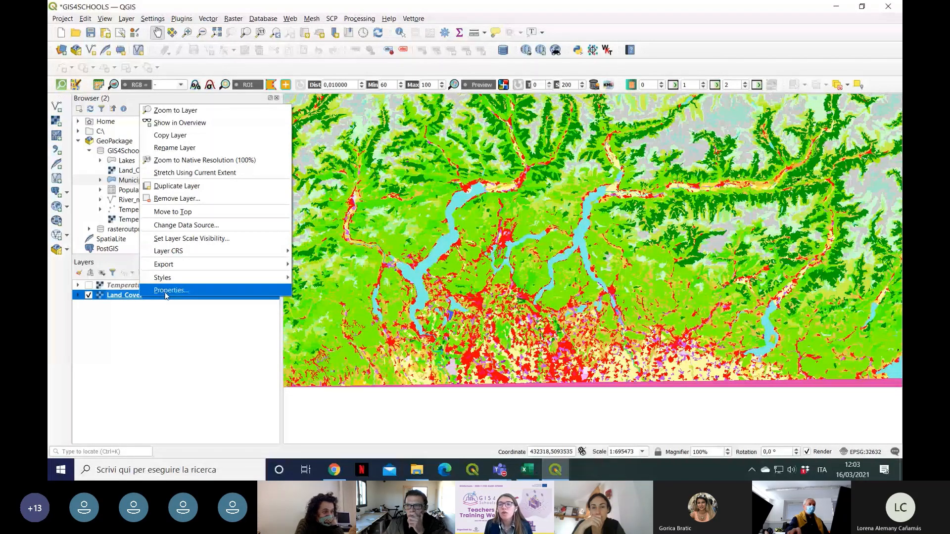
{"action": "left_click", "coordinate": [166, 291]}
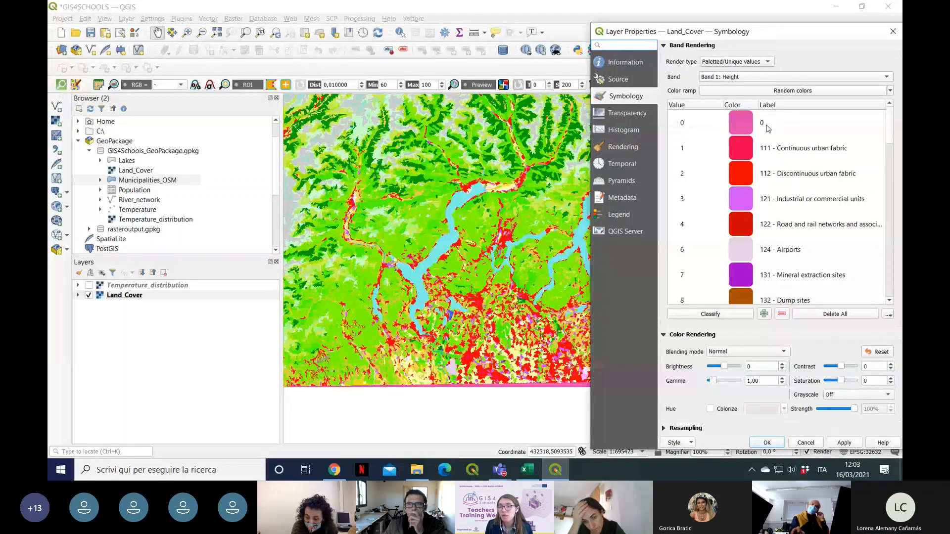
{"action": "left_click", "coordinate": [782, 118]}
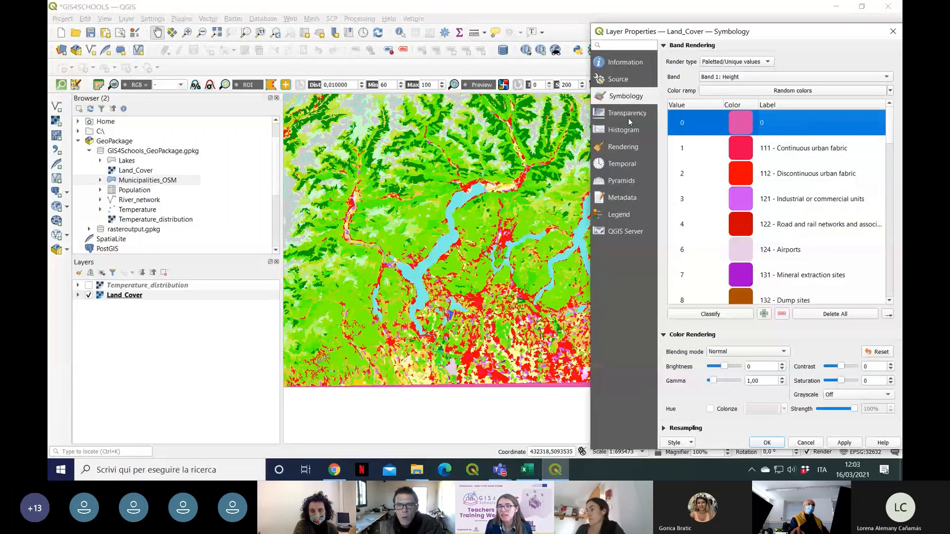
{"action": "left_click", "coordinate": [782, 315]}
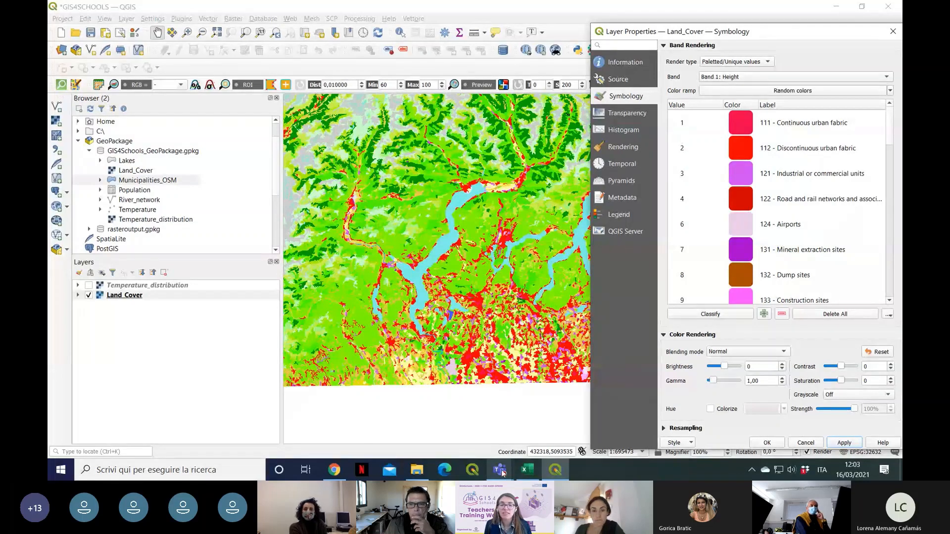
Step: Look through the render types available for Land_Cover, keep Paletted/Unique values and confirm the layer properties
{"action": "mouse_move", "coordinate": [500, 470]}
{"action": "mouse_move", "coordinate": [545, 386]}
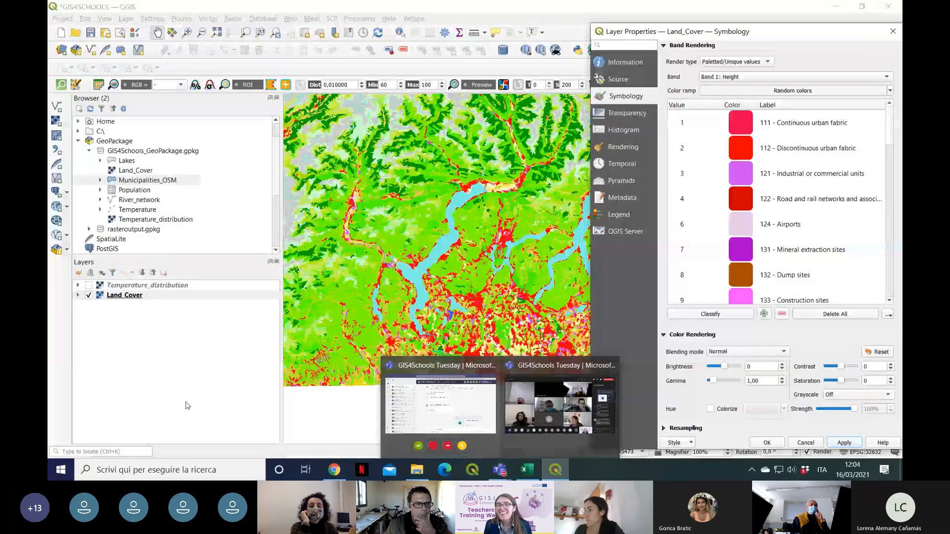
{"action": "left_click_drag", "start_coordinate": [812, 33], "coordinate": [802, 21]}
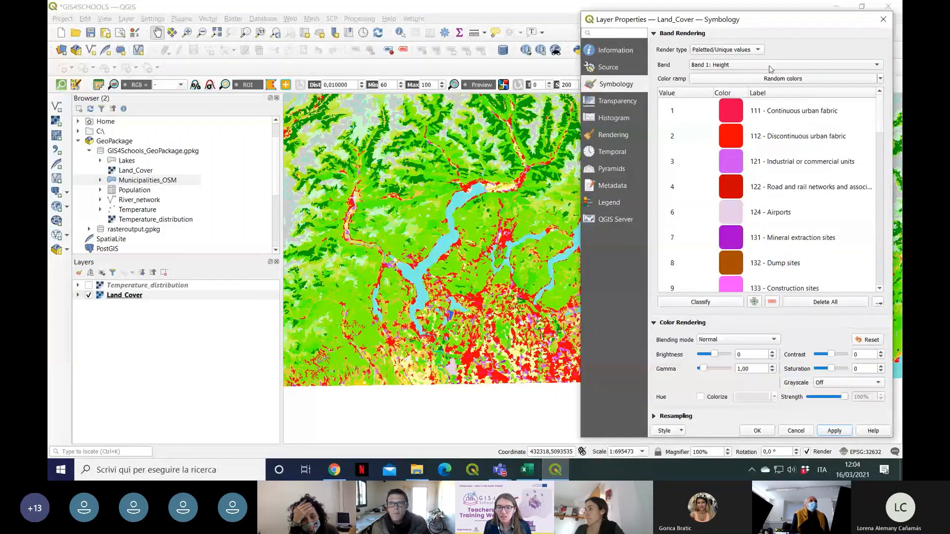
{"action": "left_click", "coordinate": [758, 50]}
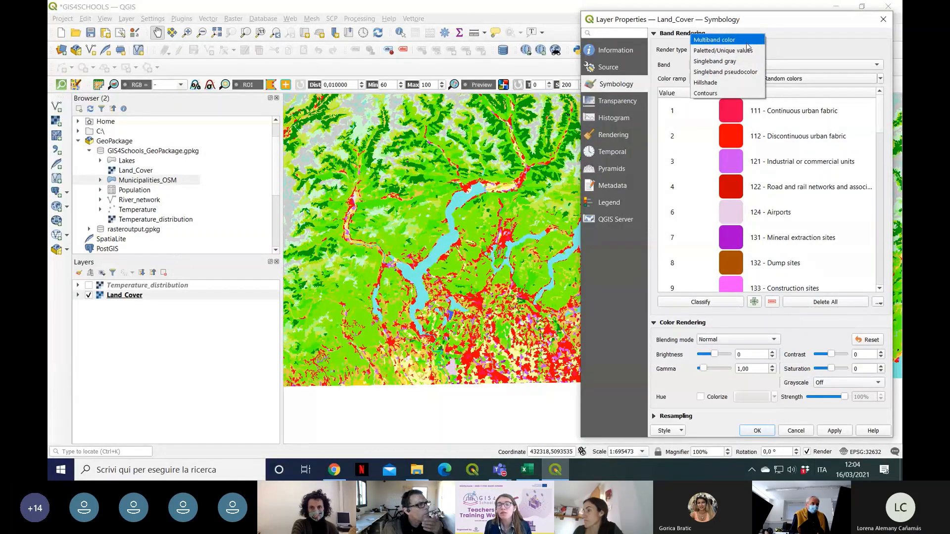
{"action": "left_click", "coordinate": [800, 36]}
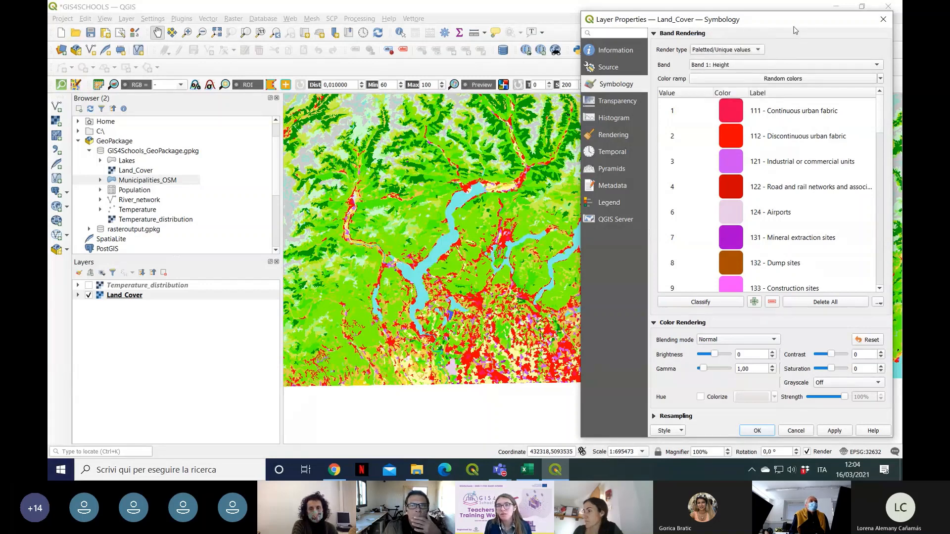
{"action": "left_click", "coordinate": [757, 50]}
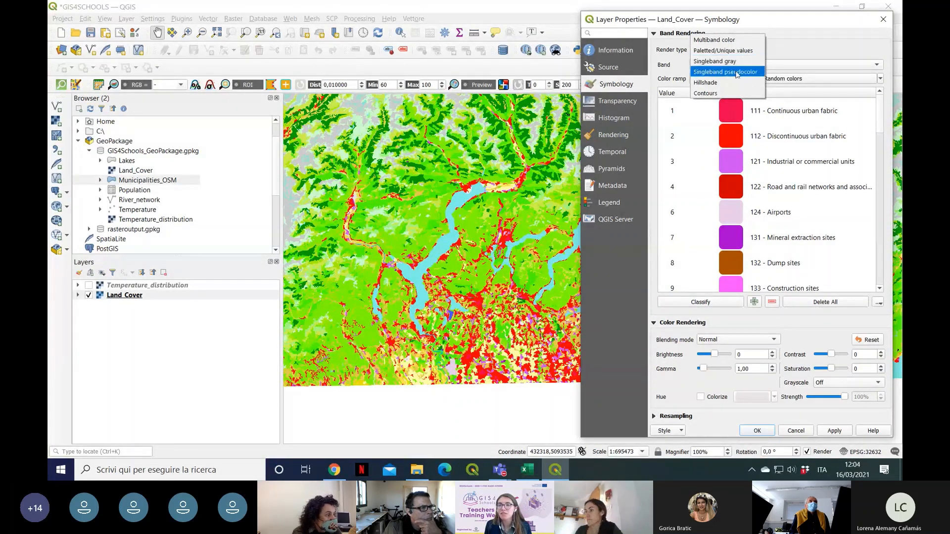
{"action": "left_click", "coordinate": [809, 43]}
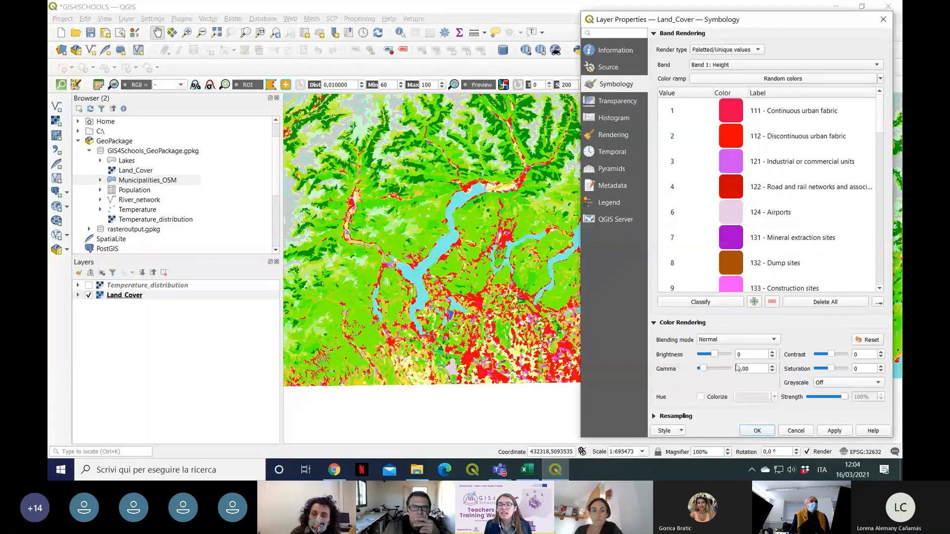
{"action": "left_click", "coordinate": [758, 431]}
Step: Hide the Land_Cover layer and show the Temperature_distribution layer on the map
{"action": "left_click_drag", "start_coordinate": [576, 212], "coordinate": [572, 255]}
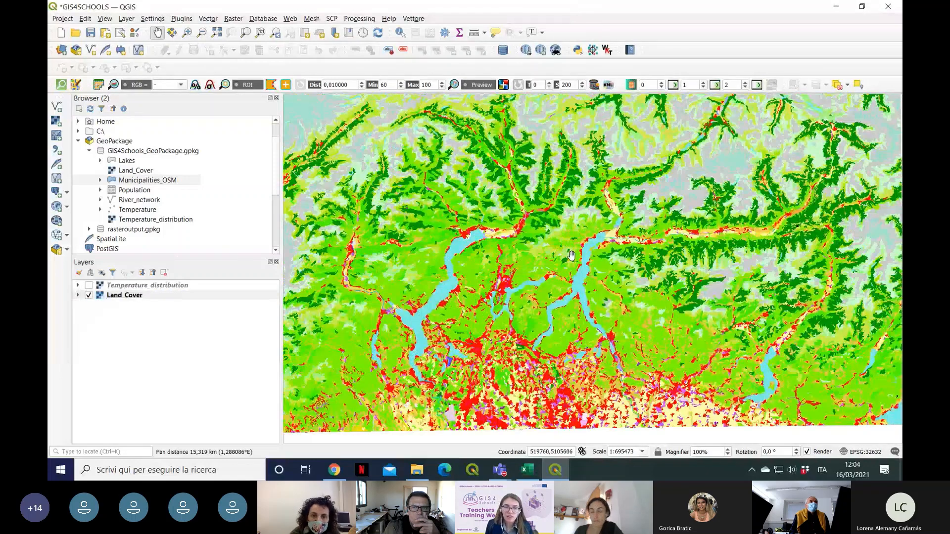
{"action": "right_click", "coordinate": [120, 289]}
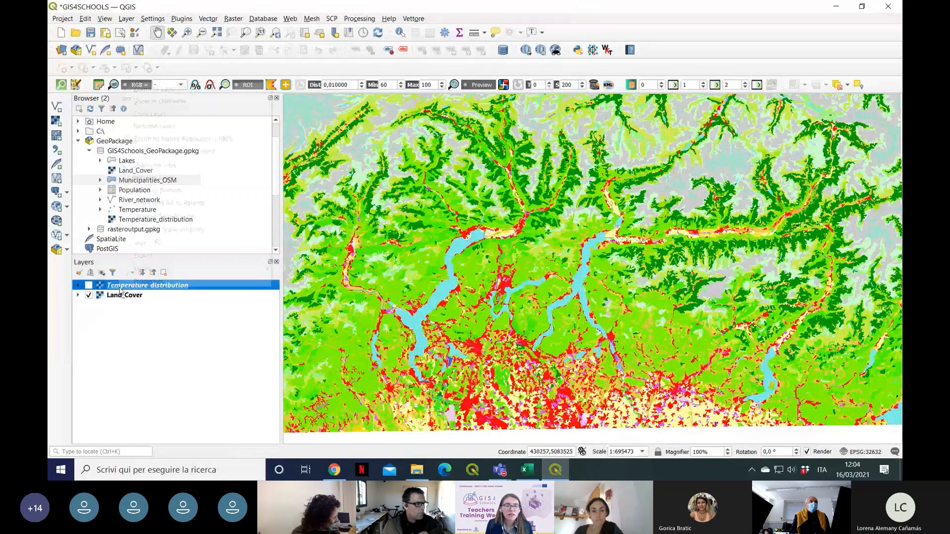
{"action": "left_click", "coordinate": [89, 295]}
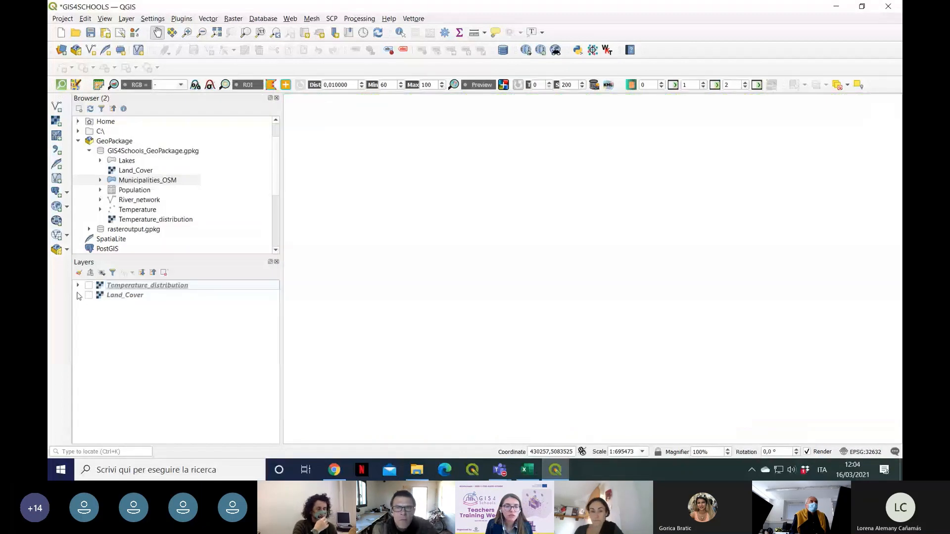
{"action": "left_click", "coordinate": [89, 285]}
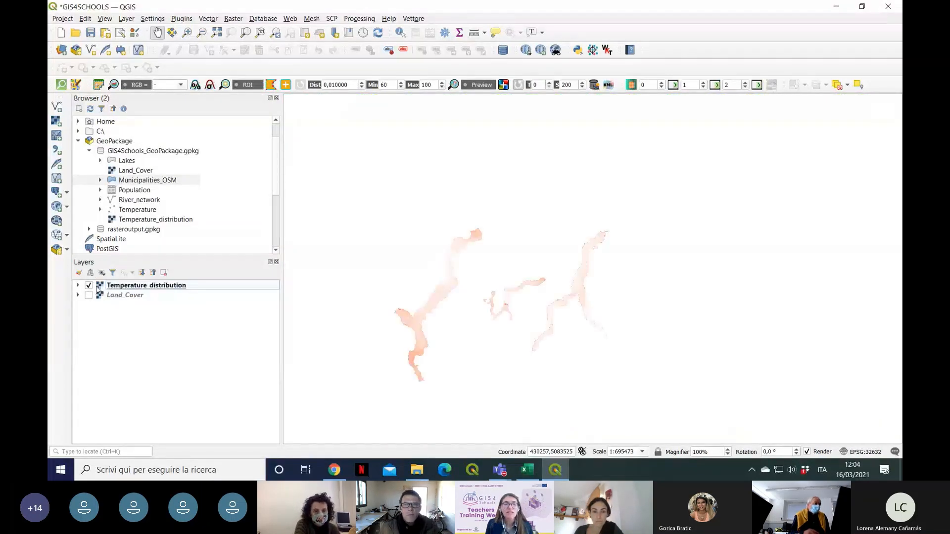
Step: Load the Temperature_distribution_style file from the input_files folder as the style of the Temperature_distribution layer
{"action": "right_click", "coordinate": [138, 289]}
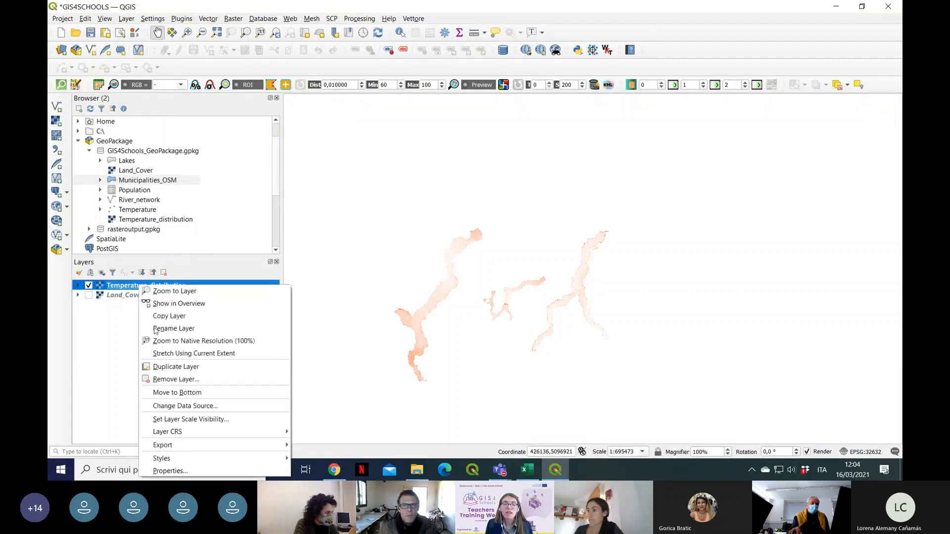
{"action": "left_click", "coordinate": [160, 471]}
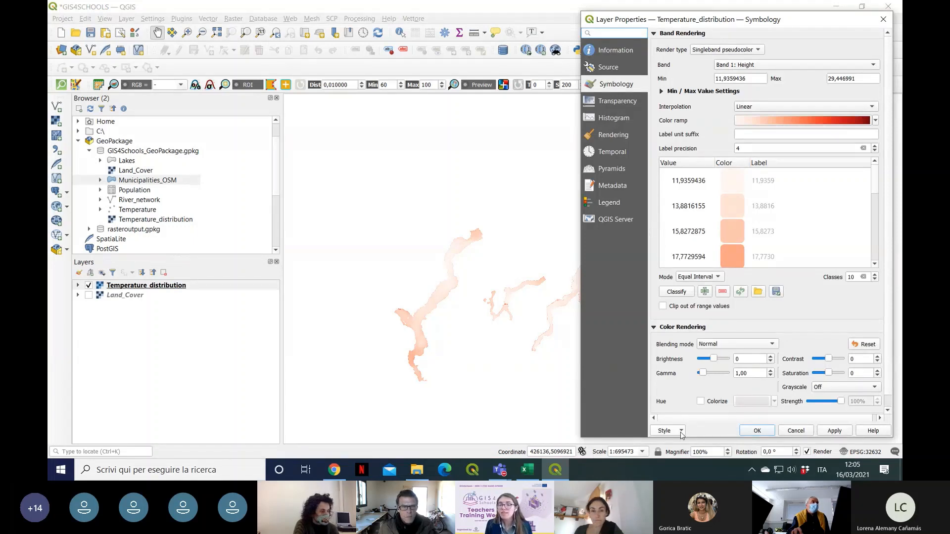
{"action": "left_click", "coordinate": [681, 431]}
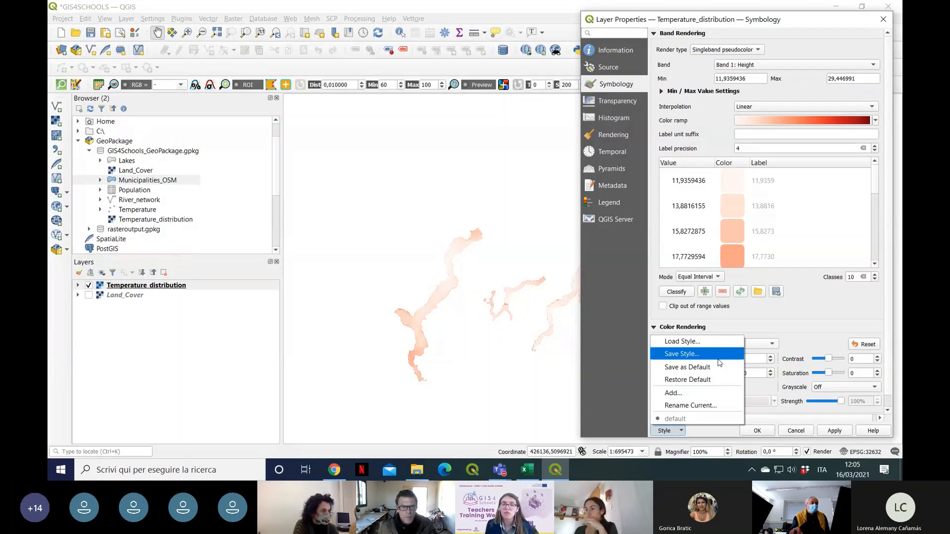
{"action": "left_click", "coordinate": [687, 435]}
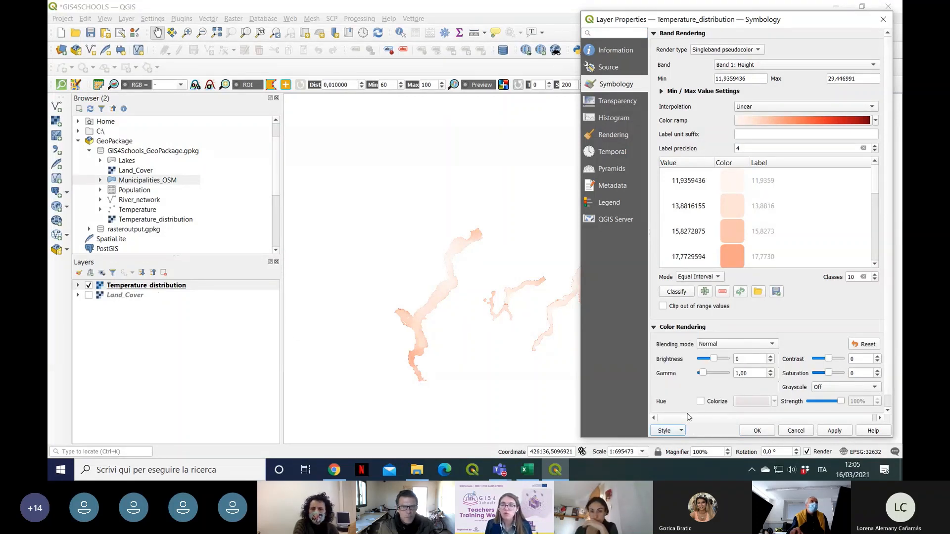
{"action": "left_click", "coordinate": [682, 431]}
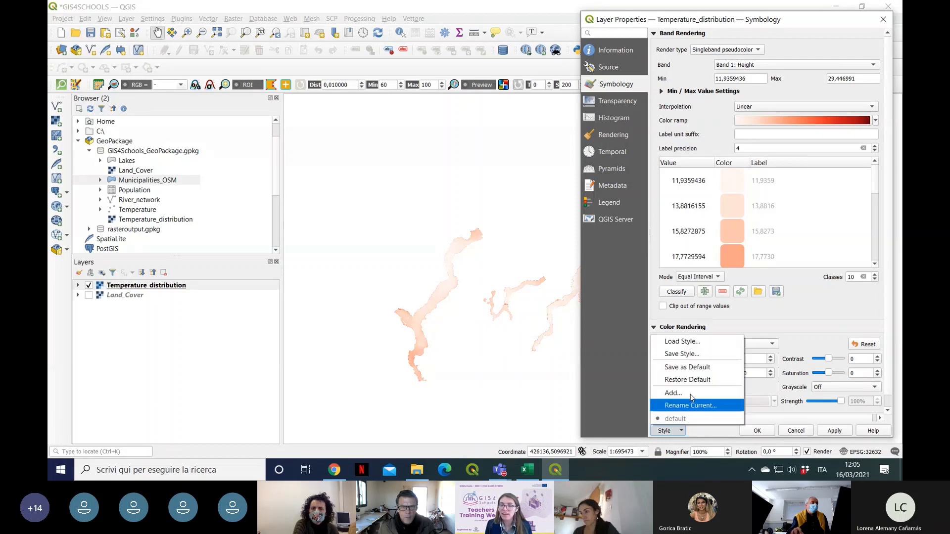
{"action": "left_click", "coordinate": [701, 343]}
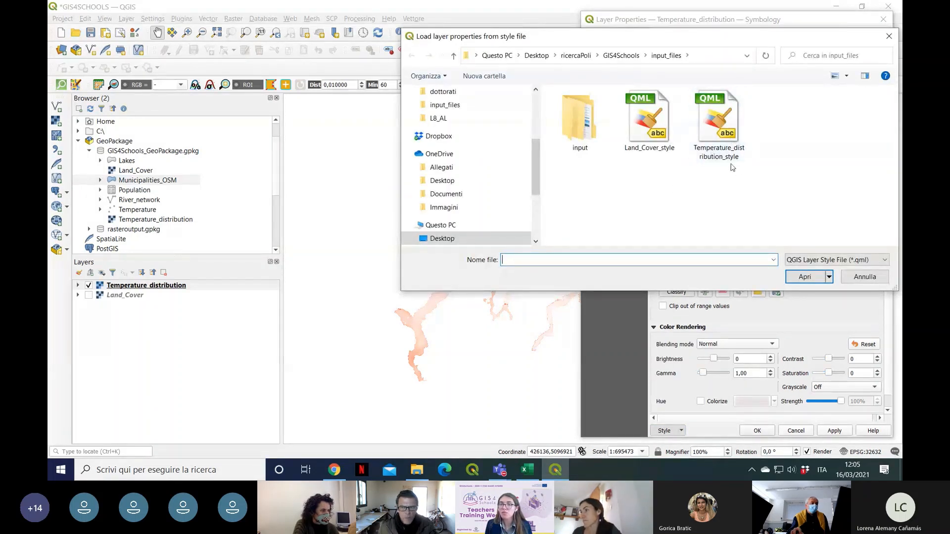
{"action": "left_click", "coordinate": [730, 146]}
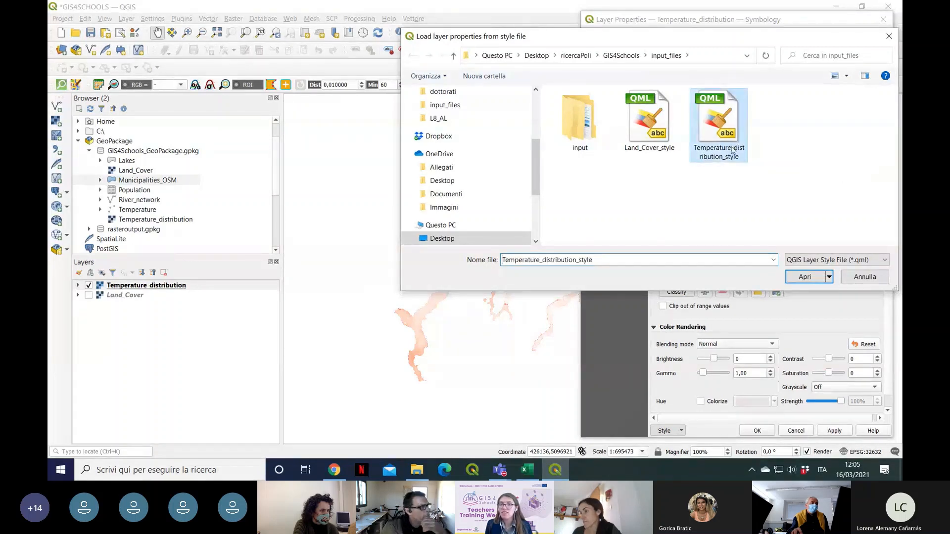
{"action": "left_click", "coordinate": [806, 279]}
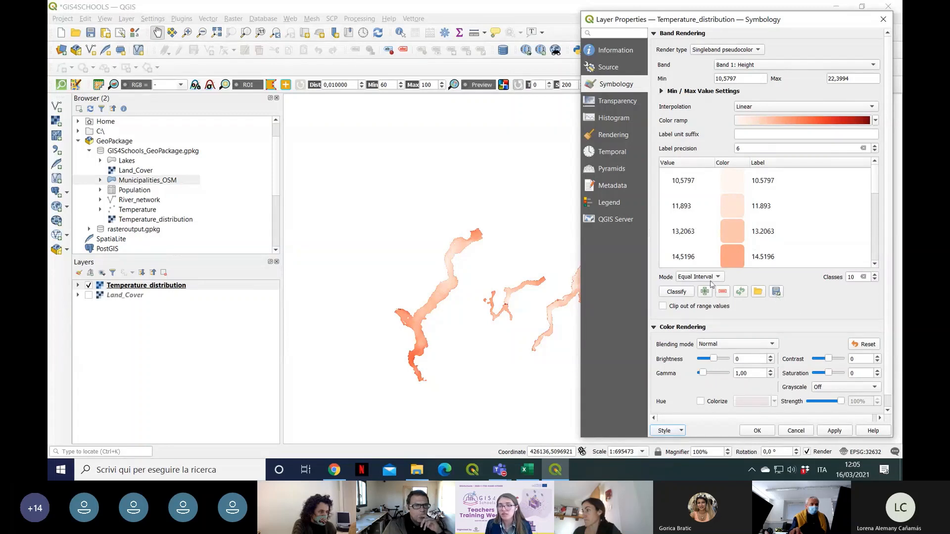
Step: Classify Temperature_distribution with the loaded style, apply the symbology, check the class list to its end and confirm the layer properties
{"action": "left_click", "coordinate": [688, 294]}
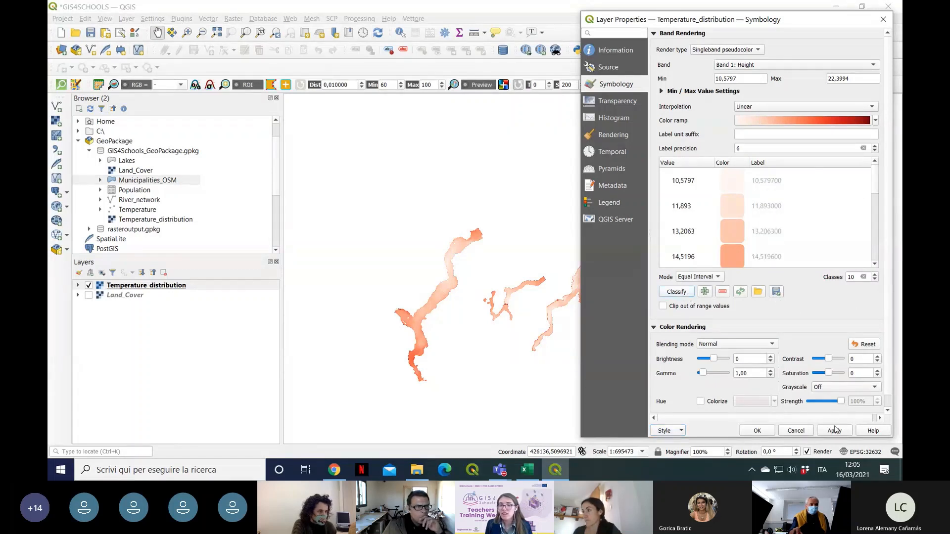
{"action": "left_click", "coordinate": [835, 434]}
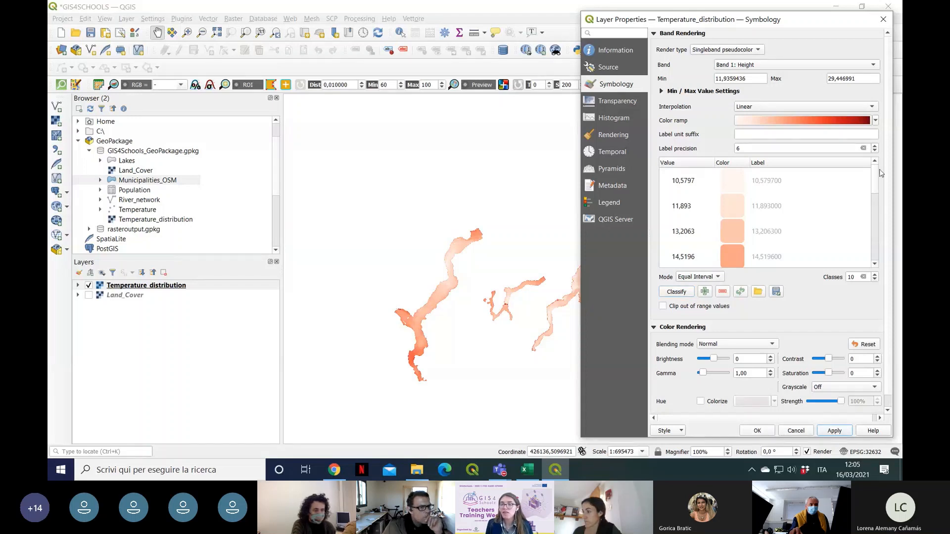
{"action": "left_click_drag", "start_coordinate": [876, 198], "coordinate": [880, 264]}
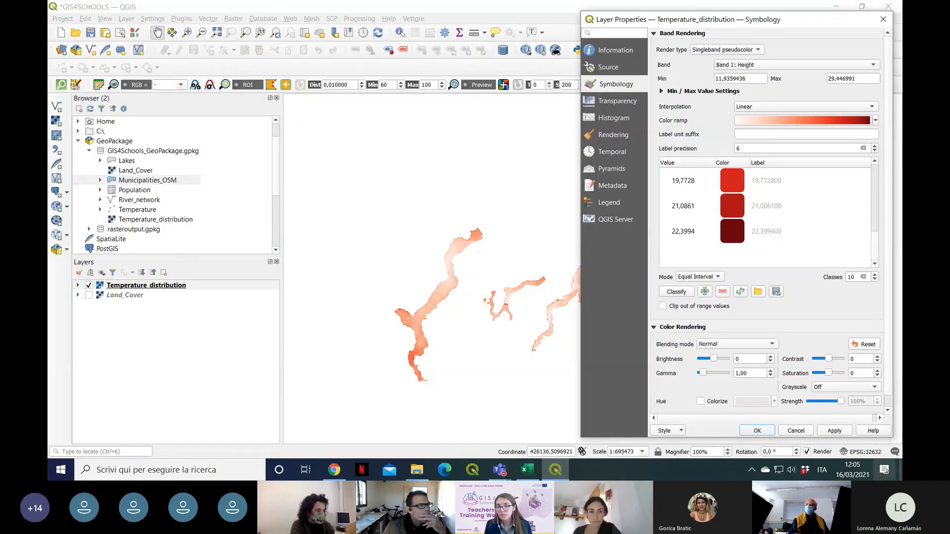
{"action": "left_click", "coordinate": [757, 431]}
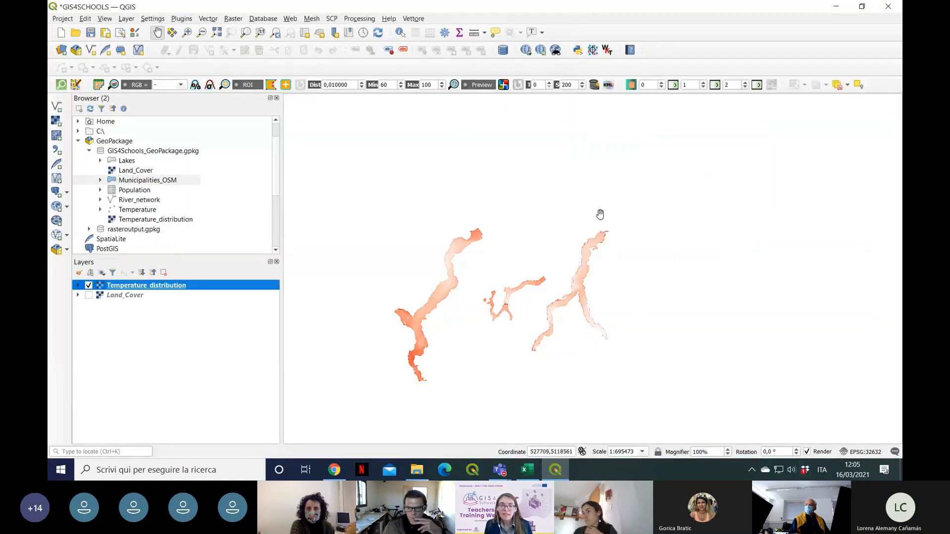
Step: Switch to Chrome, open section 1.10 Printing maps with QGIS in the GIS4Schools documentation, and return to QGIS
{"action": "left_click", "coordinate": [339, 472]}
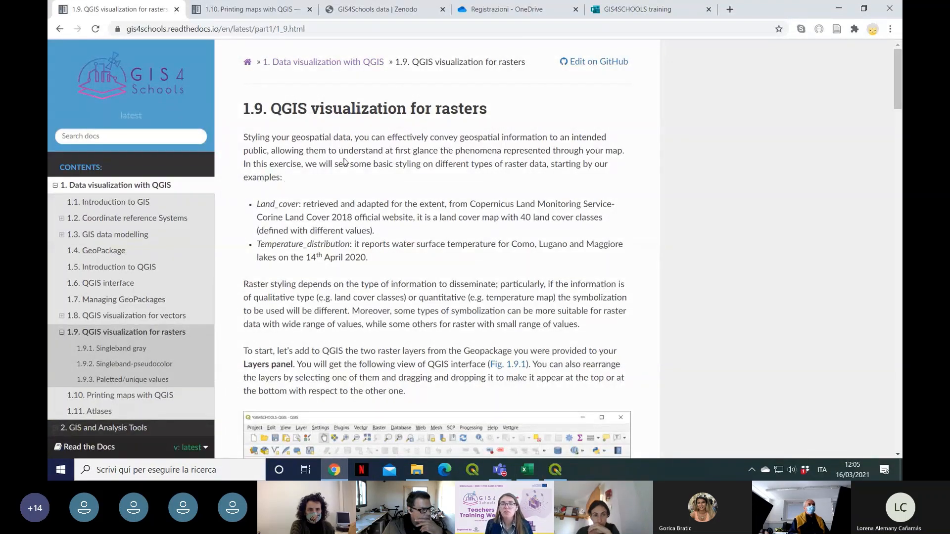
{"action": "left_click", "coordinate": [100, 398]}
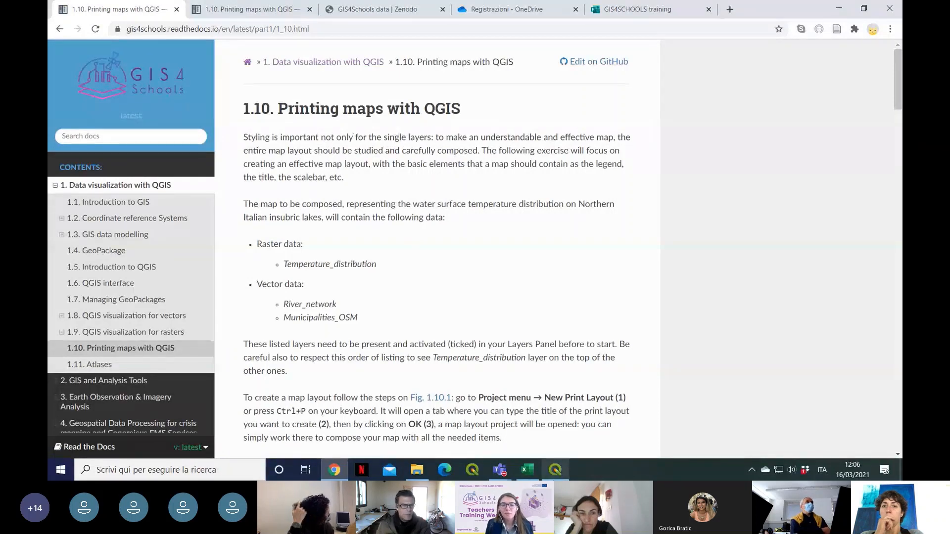
{"action": "left_click", "coordinate": [555, 470]}
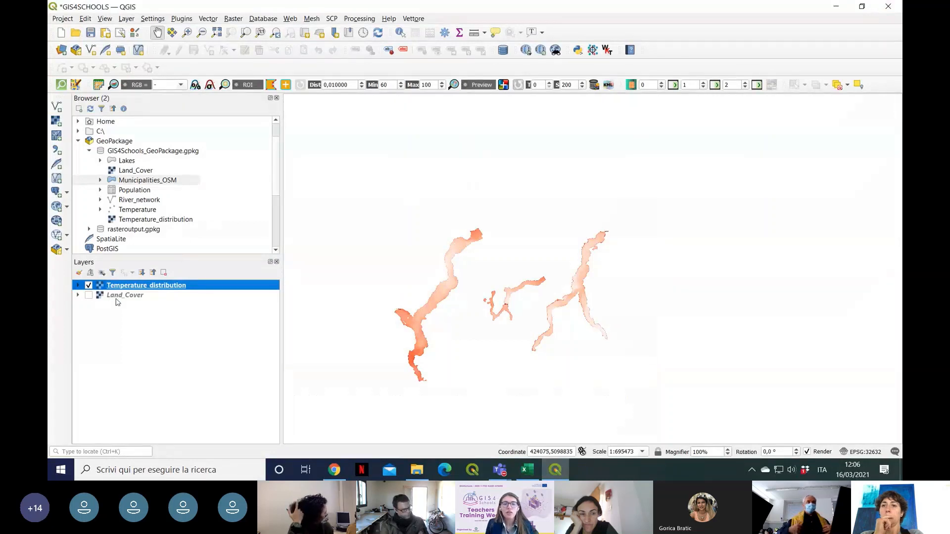
Step: Remove the Land_Cover layer from the project
{"action": "left_click", "coordinate": [118, 297]}
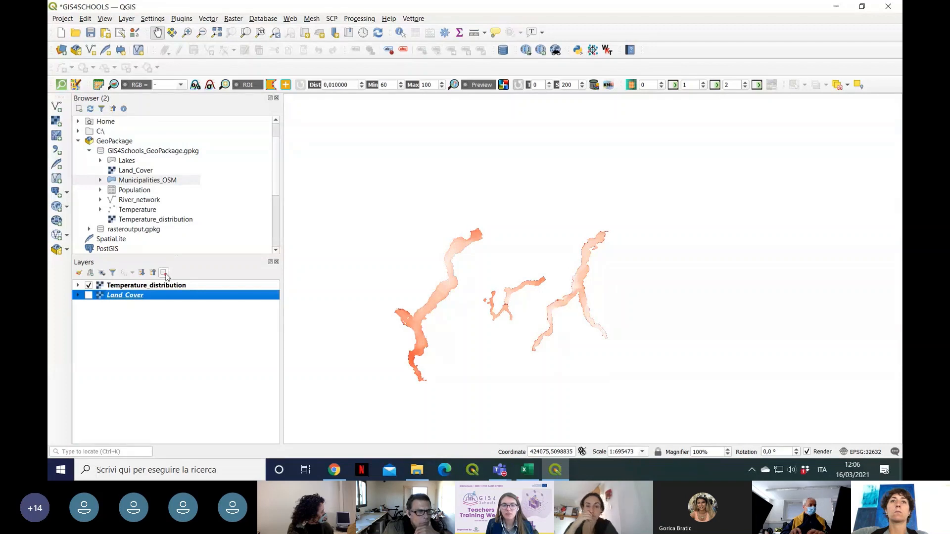
{"action": "right_click", "coordinate": [159, 295]}
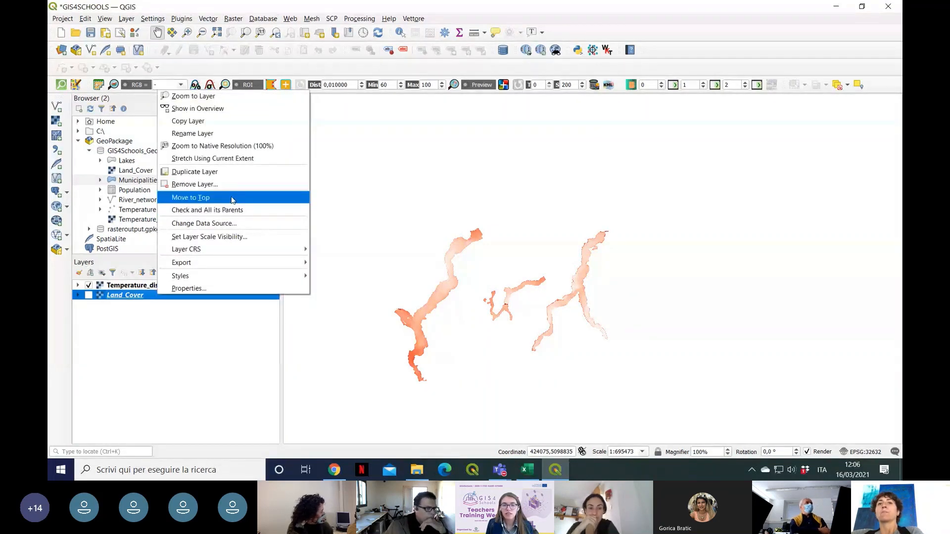
{"action": "left_click", "coordinate": [471, 251]}
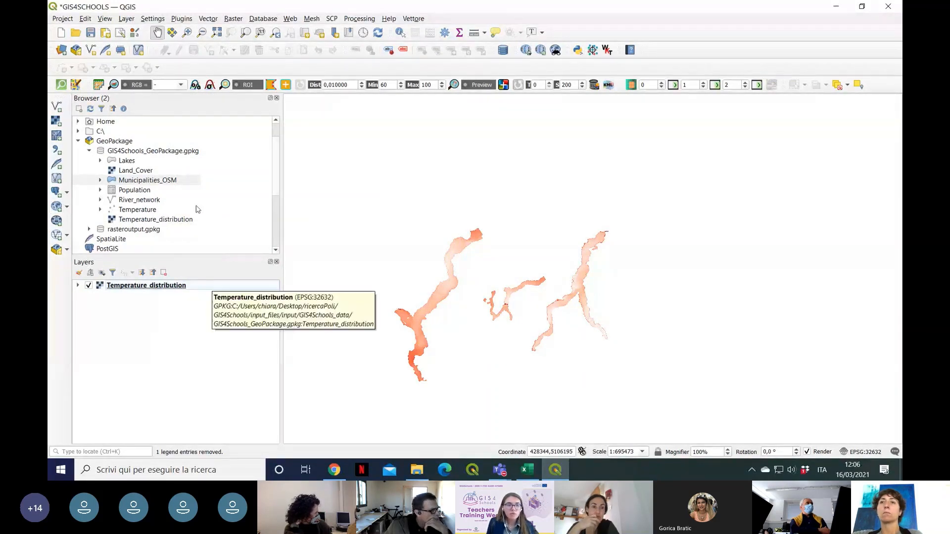
Step: Add River_network and Municipalities_OSM from GIS4Schools_GeoPackage.gpkg to the project layers
{"action": "mouse_move", "coordinate": [150, 201]}
{"action": "left_mouse_down"}
{"action": "mouse_move", "coordinate": [127, 270]}
{"action": "mouse_move", "coordinate": [130, 292]}
{"action": "left_mouse_up"}
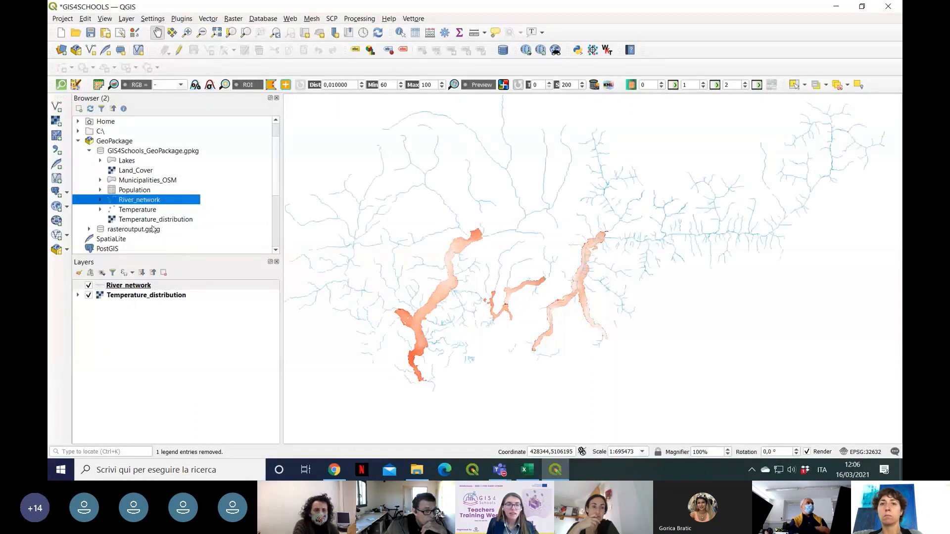
{"action": "left_click", "coordinate": [167, 181]}
{"action": "left_click_drag", "start_coordinate": [168, 181], "coordinate": [149, 315]}
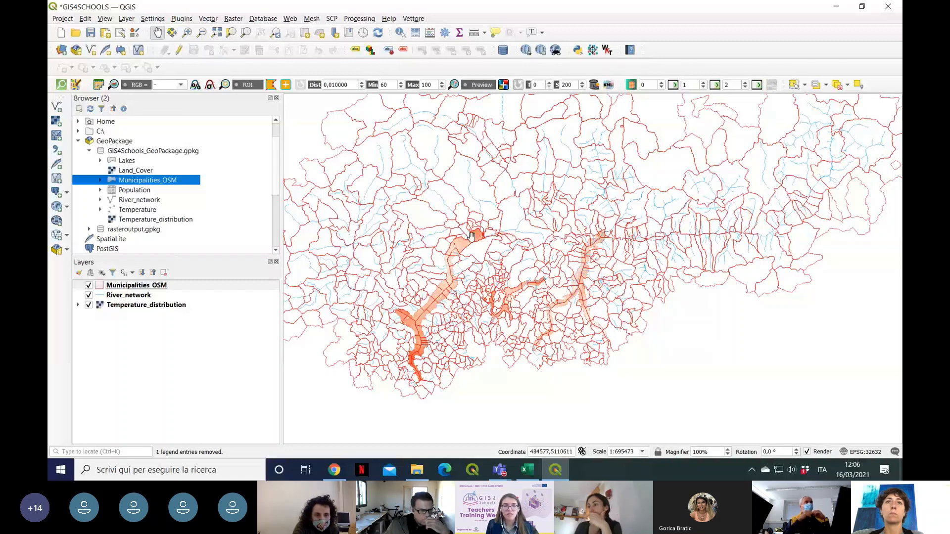
Step: Reorder the layers with Temperature_distribution first, River_network second and Municipalities_OSM last
{"action": "left_click", "coordinate": [139, 288]}
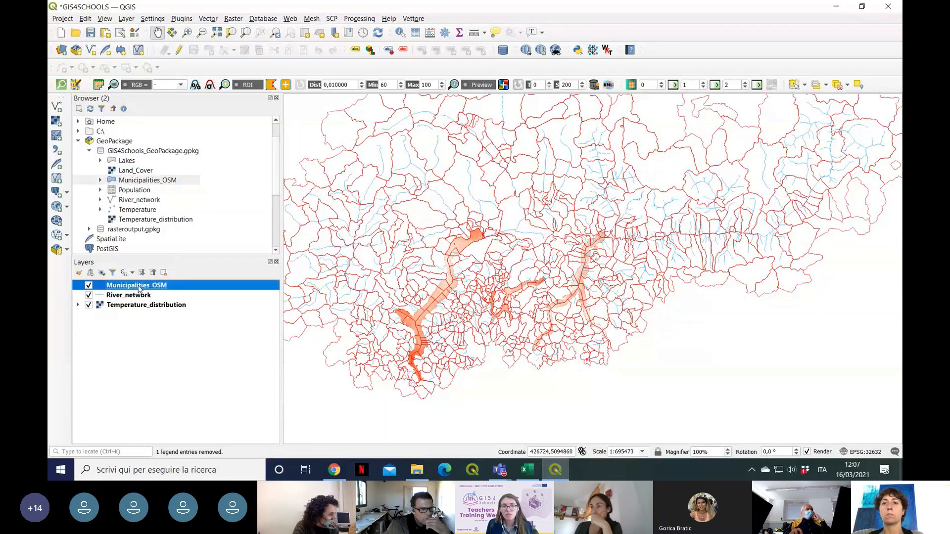
{"action": "left_click_drag", "start_coordinate": [139, 289], "coordinate": [137, 321]}
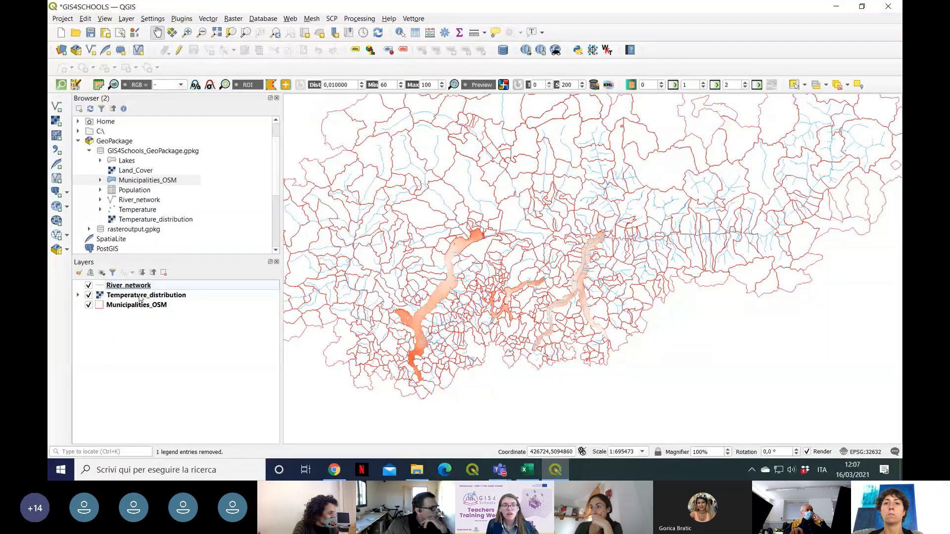
{"action": "left_click_drag", "start_coordinate": [141, 286], "coordinate": [147, 300]}
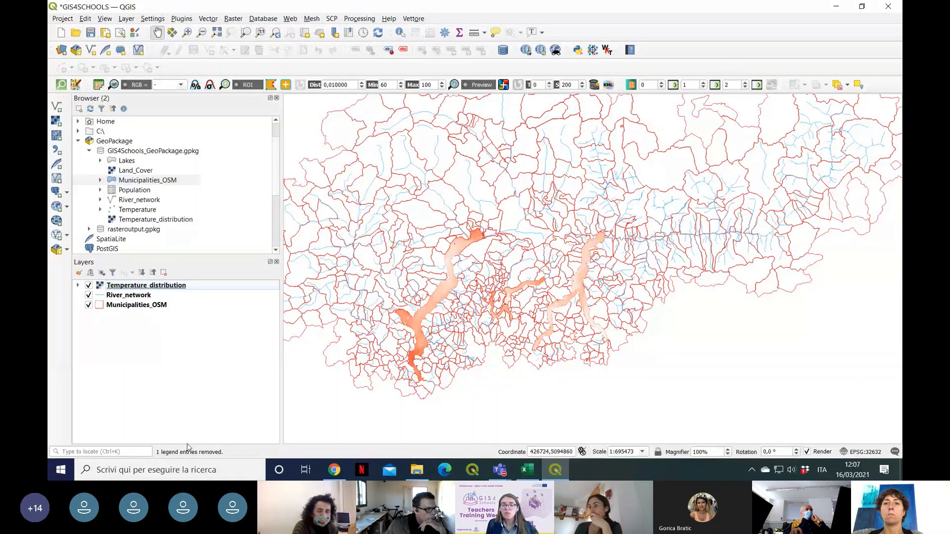
Step: Switch to the GIS4Schools Tuesday meeting in Teams to check the participants and chat, and return to QGIS
{"action": "mouse_move", "coordinate": [506, 474]}
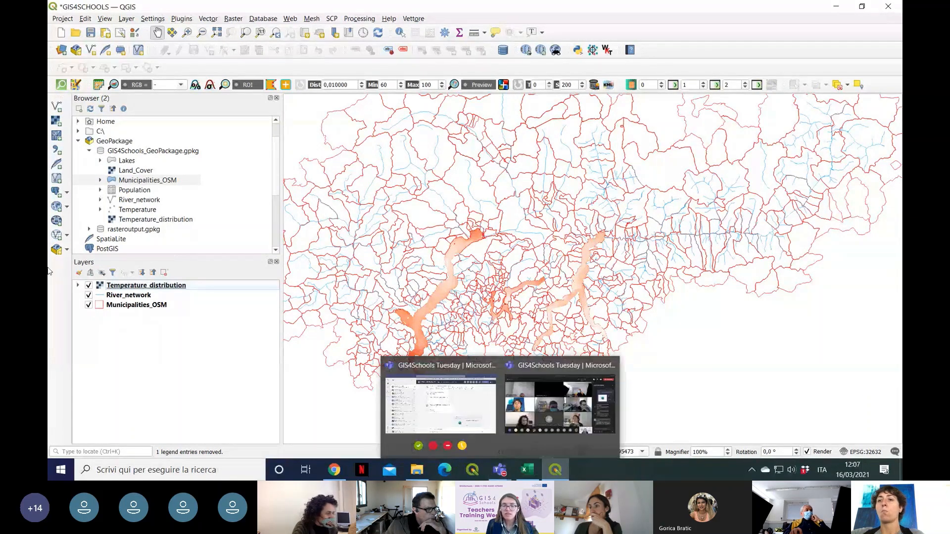
{"action": "left_click", "coordinate": [537, 379]}
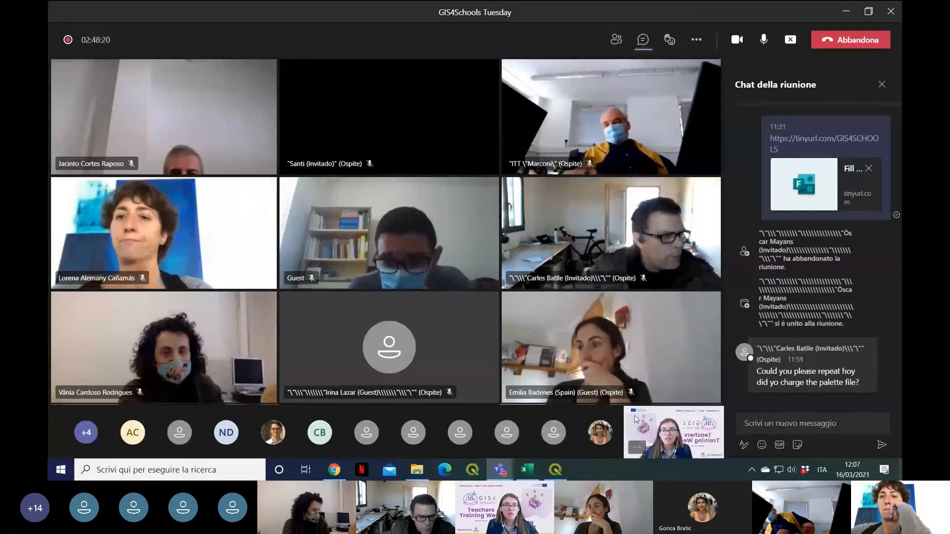
{"action": "mouse_move", "coordinate": [555, 470]}
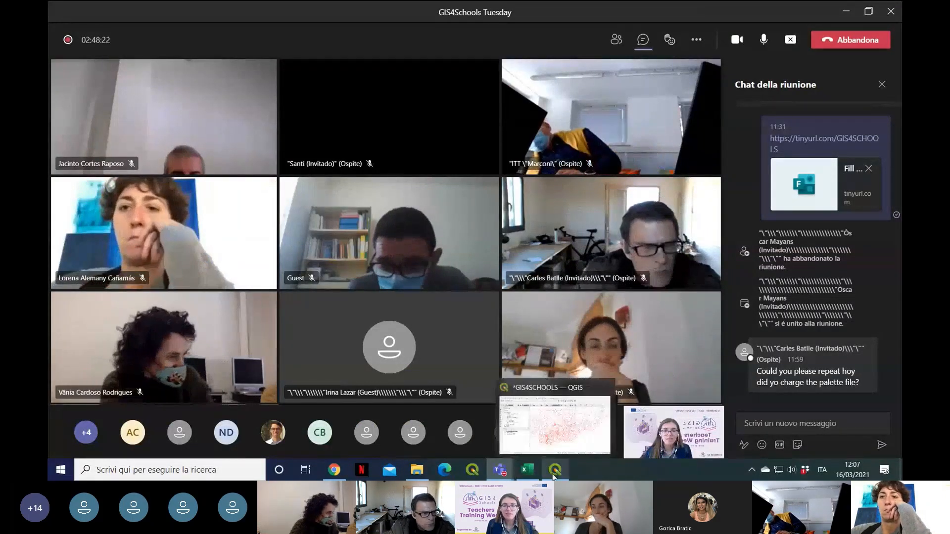
{"action": "left_click", "coordinate": [569, 398]}
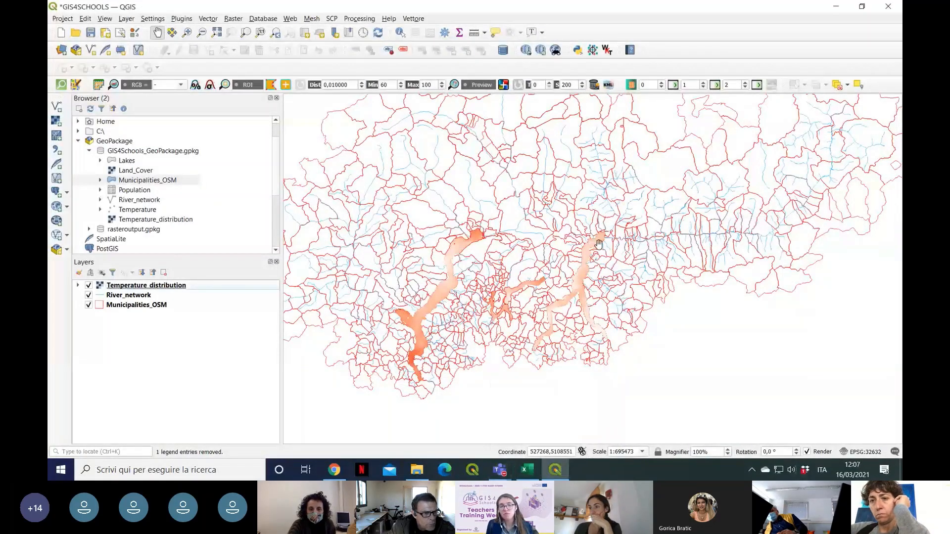
{"action": "left_click", "coordinate": [501, 474]}
{"action": "mouse_move", "coordinate": [553, 365]}
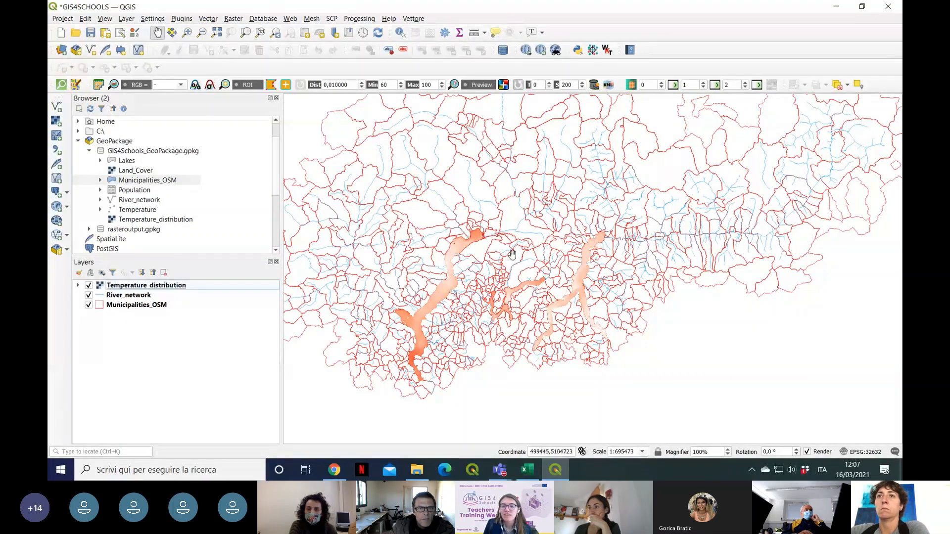
Step: Start a new print layout for the project, opening the prompt for its title
{"action": "left_click_drag", "start_coordinate": [513, 254], "coordinate": [554, 268]}
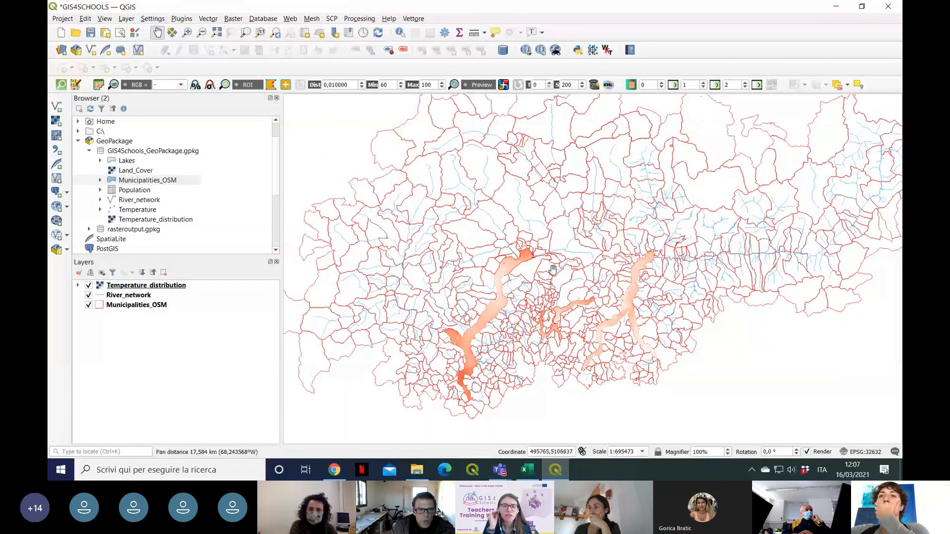
{"action": "left_click_drag", "start_coordinate": [592, 322], "coordinate": [608, 295]}
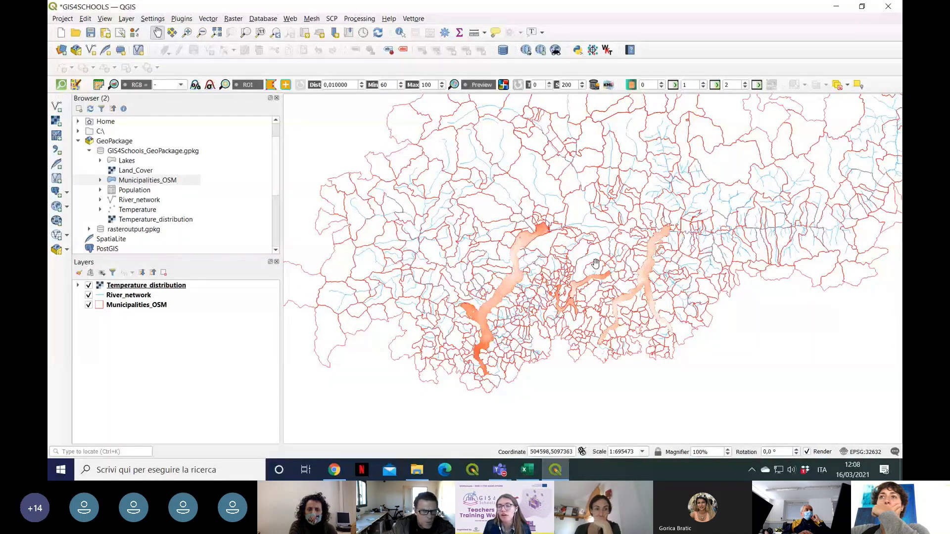
{"action": "left_click_drag", "start_coordinate": [595, 264], "coordinate": [597, 265]}
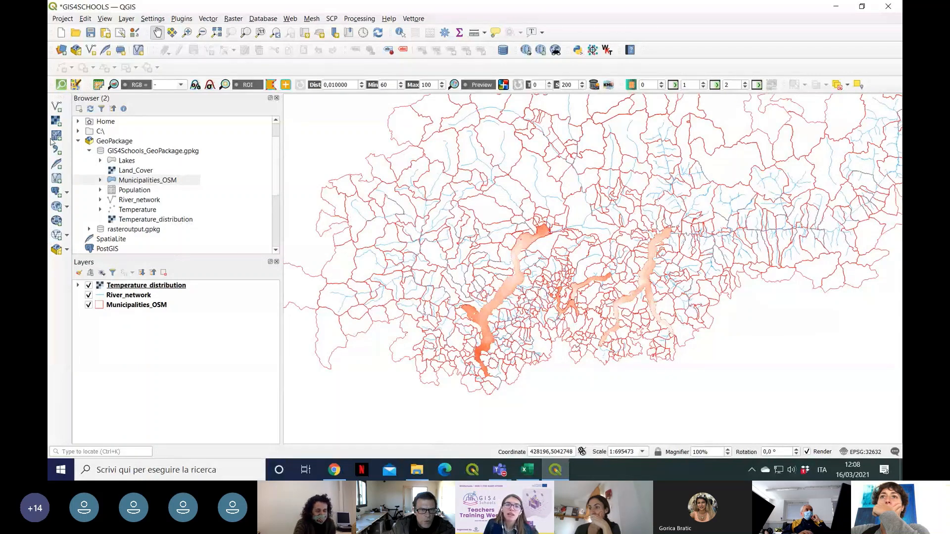
{"action": "left_click", "coordinate": [57, 19]}
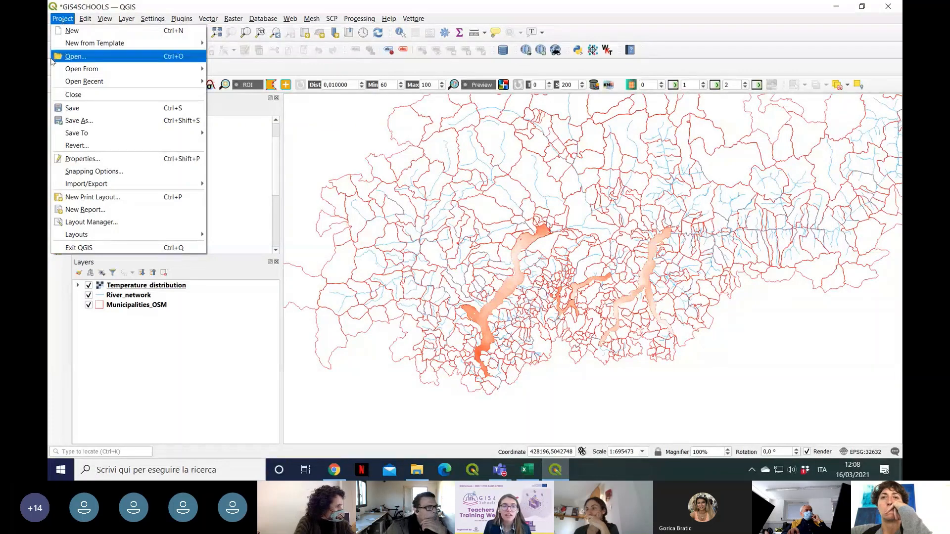
{"action": "left_click", "coordinate": [112, 198]}
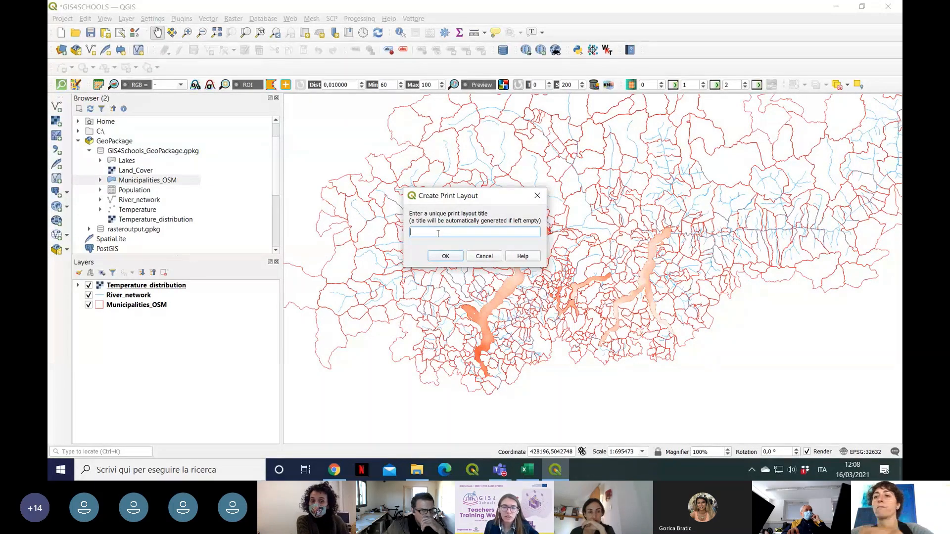
Step: Switch to Chrome and look up the print layout title in Fig. 1.10.1 of the Printing maps with QGIS section
{"action": "left_click", "coordinate": [340, 472]}
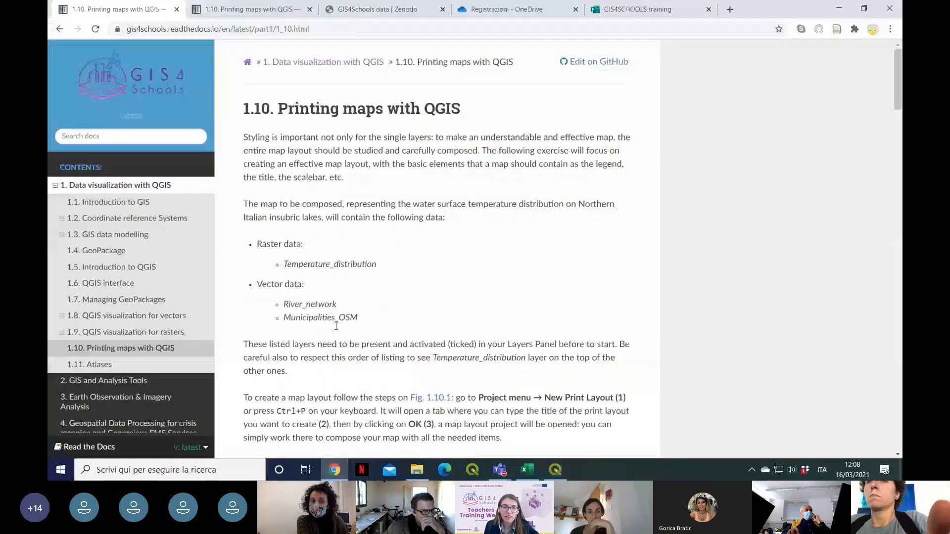
{"action": "scroll", "coordinate": [361, 255], "scroll_direction": "down", "scroll_amount": 8}
{"action": "scroll", "coordinate": [361, 255], "scroll_direction": "down", "scroll_amount": 3}
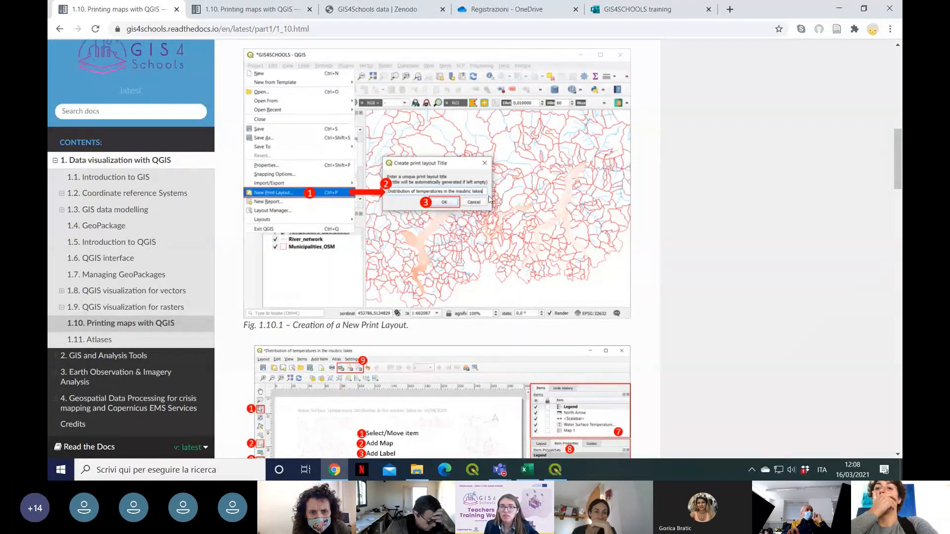
Step: Return to QGIS and create the print layout titled "Distribution of temperatures in the insubric lakes"
{"action": "left_click", "coordinate": [839, 9]}
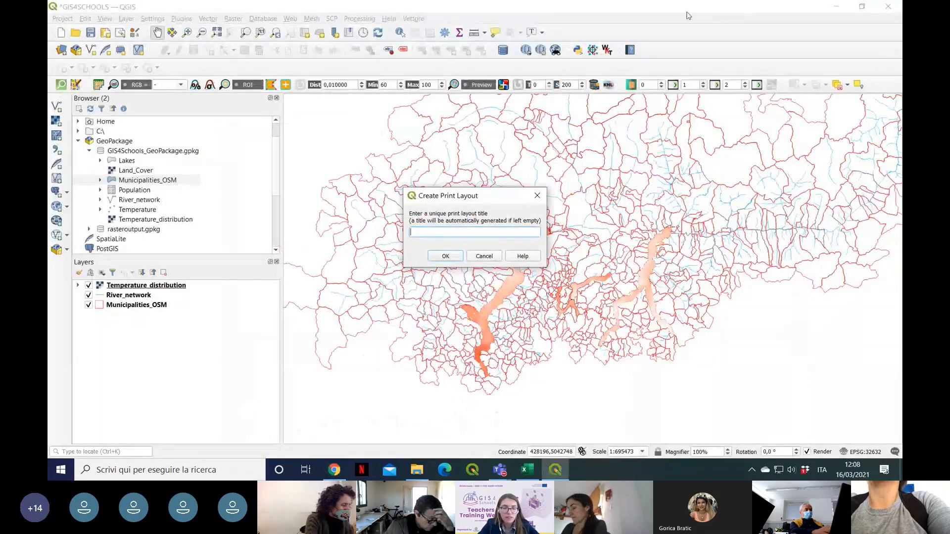
{"action": "type", "text": "Distribut"}
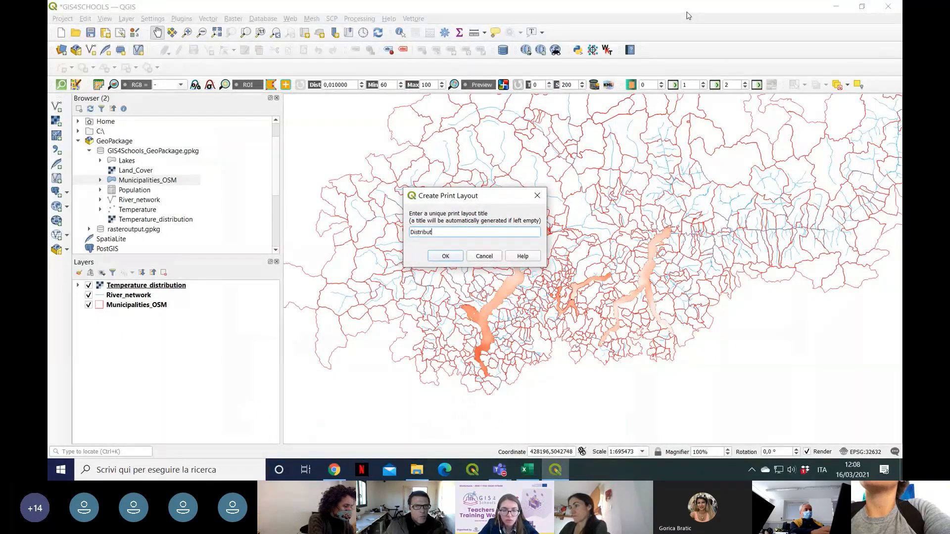
{"action": "type", "text": "ion of temperatures in the insubric la"}
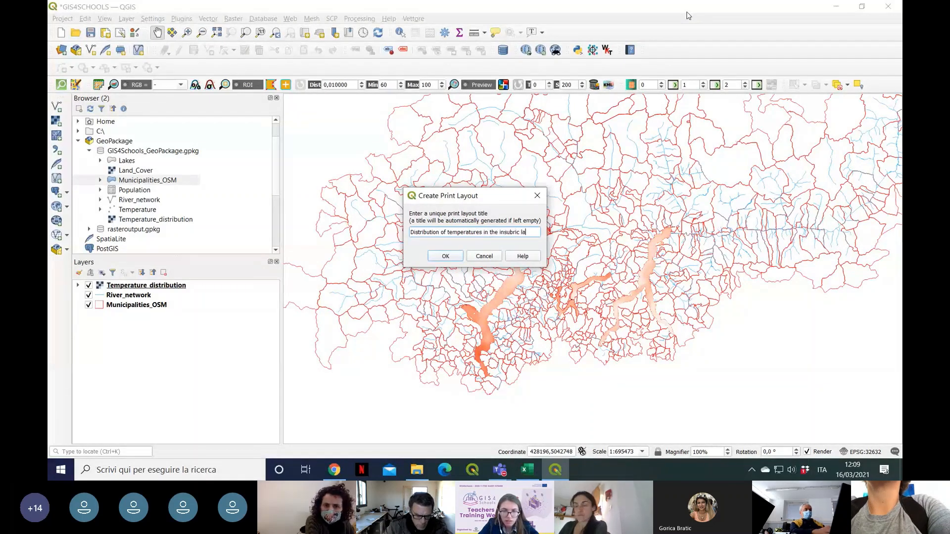
{"action": "type", "text": "kes"}
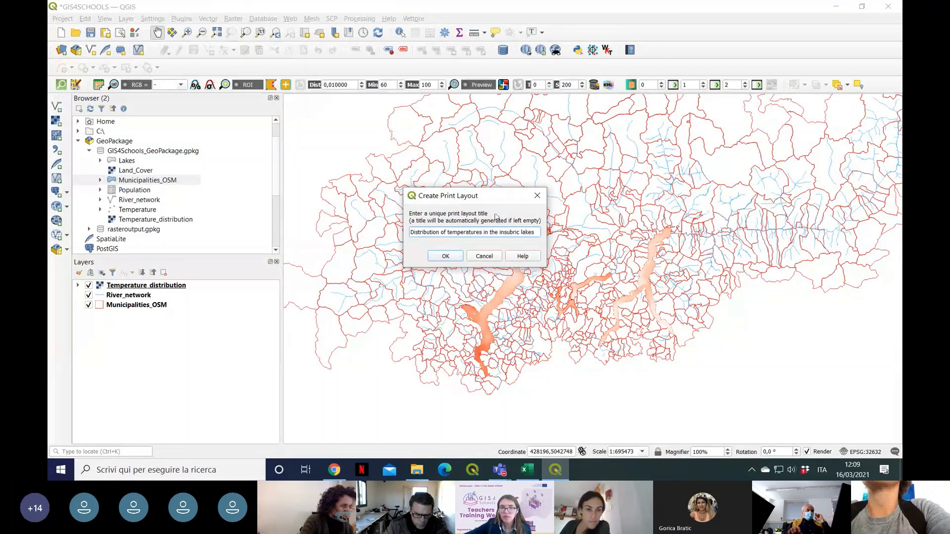
{"action": "left_click", "coordinate": [445, 256]}
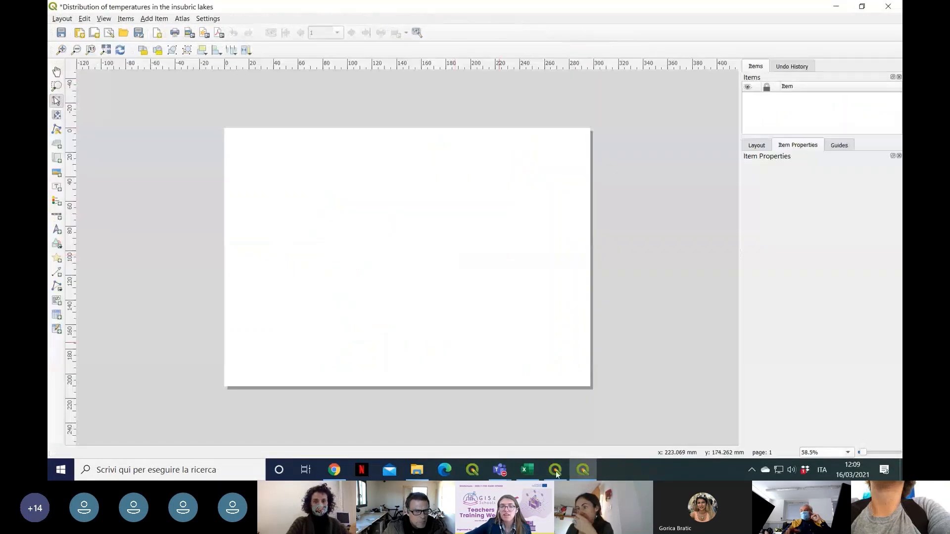
{"action": "mouse_move", "coordinate": [500, 470]}
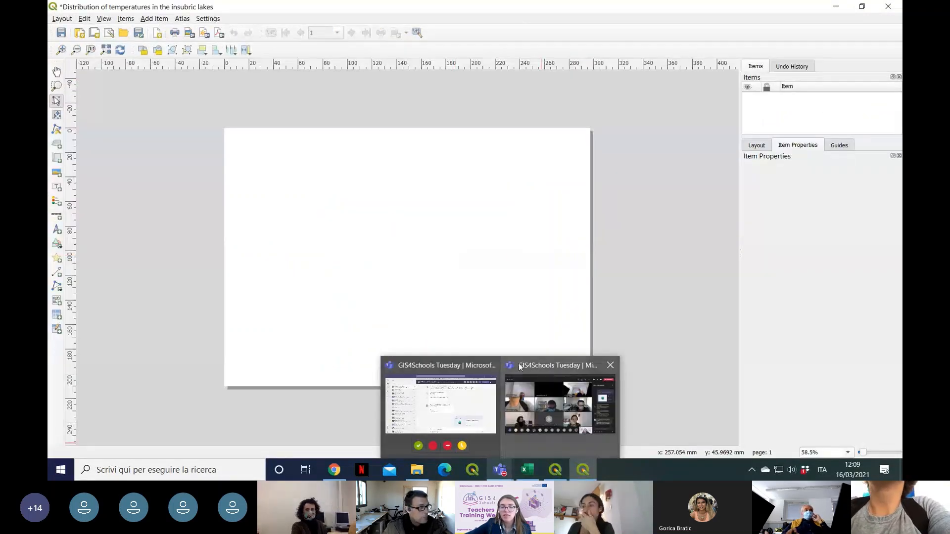
{"action": "mouse_move", "coordinate": [521, 366]}
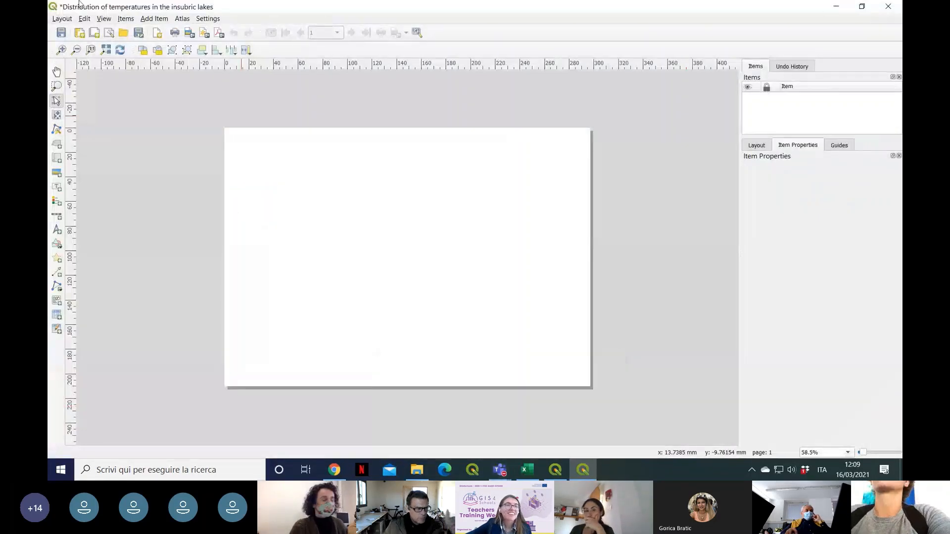
{"action": "mouse_move", "coordinate": [324, 4]}
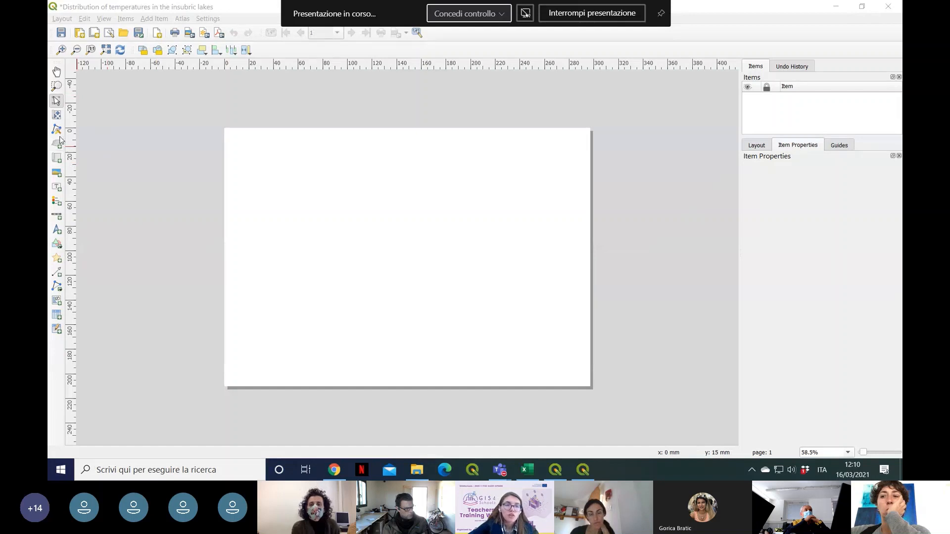
{"action": "left_click", "coordinate": [251, 12]}
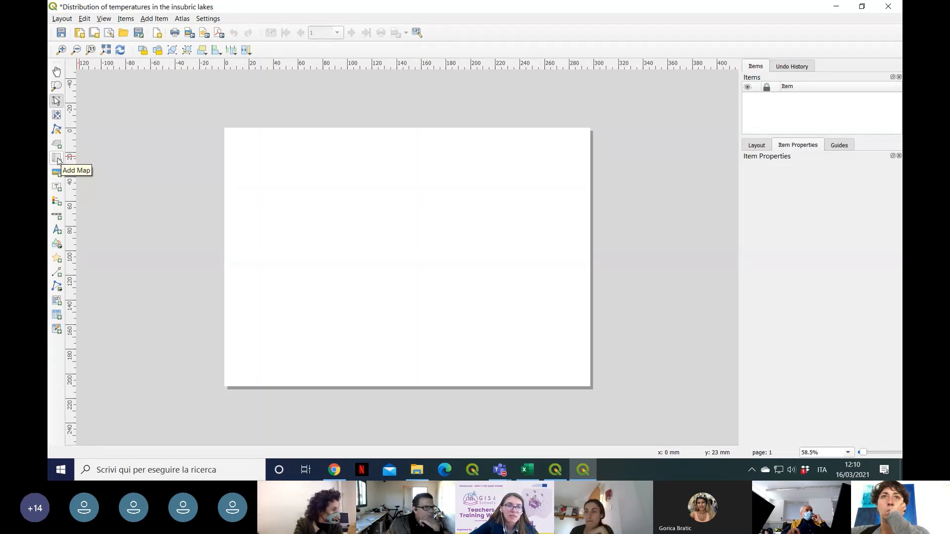
Step: Add a map to the blank page, nearly filling it with a margin of about 16 mm
{"action": "left_click", "coordinate": [57, 160]}
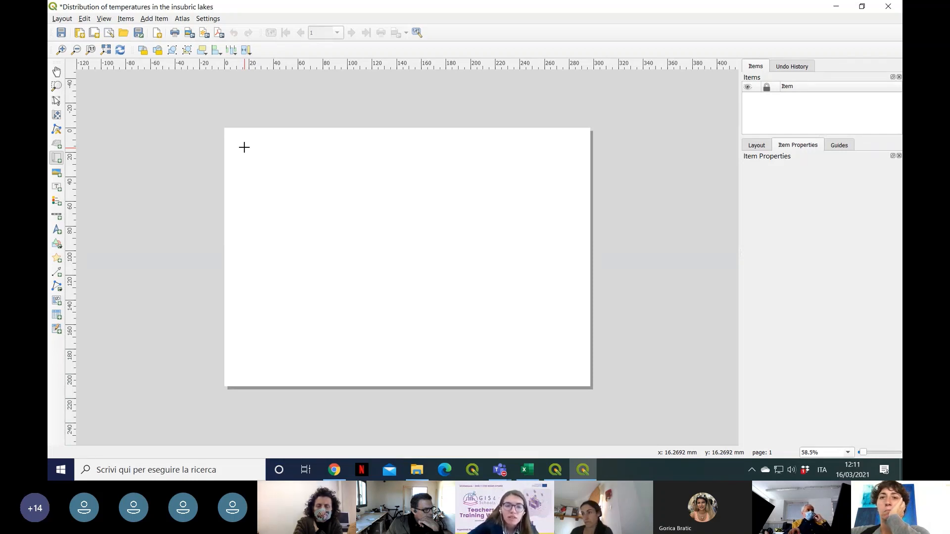
{"action": "left_click_drag", "start_coordinate": [244, 147], "coordinate": [569, 367]}
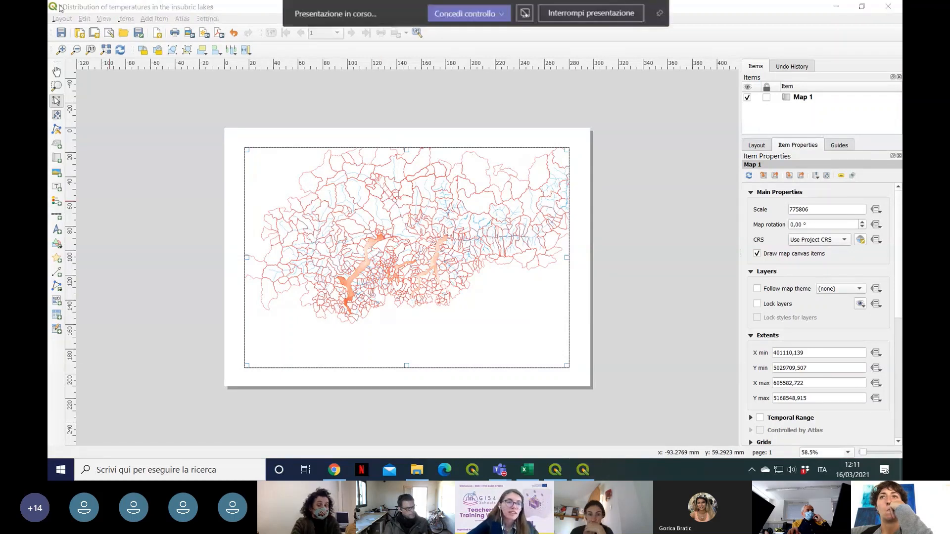
{"action": "left_click", "coordinate": [56, 100]}
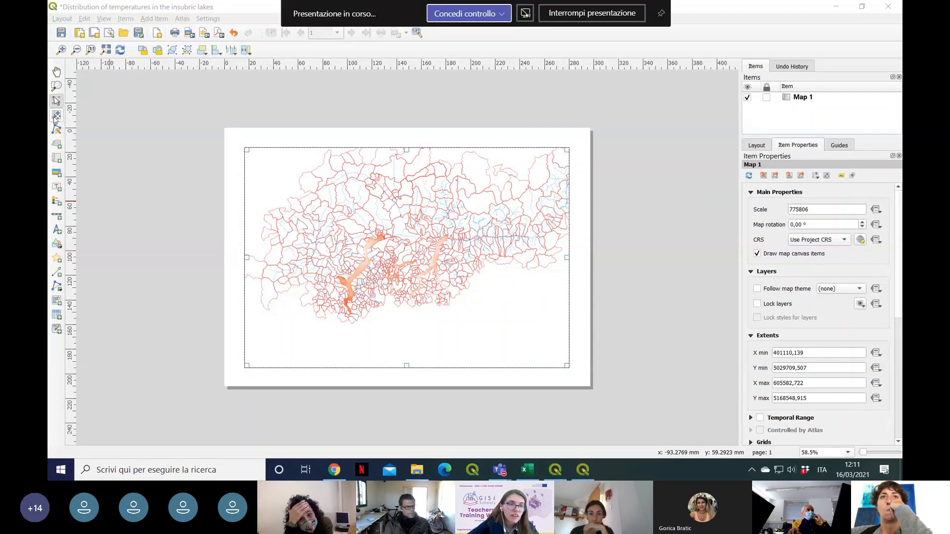
Step: Reposition and enlarge the content inside the map to a scale of 387903, centring the lakes in the frame
{"action": "left_click", "coordinate": [56, 117]}
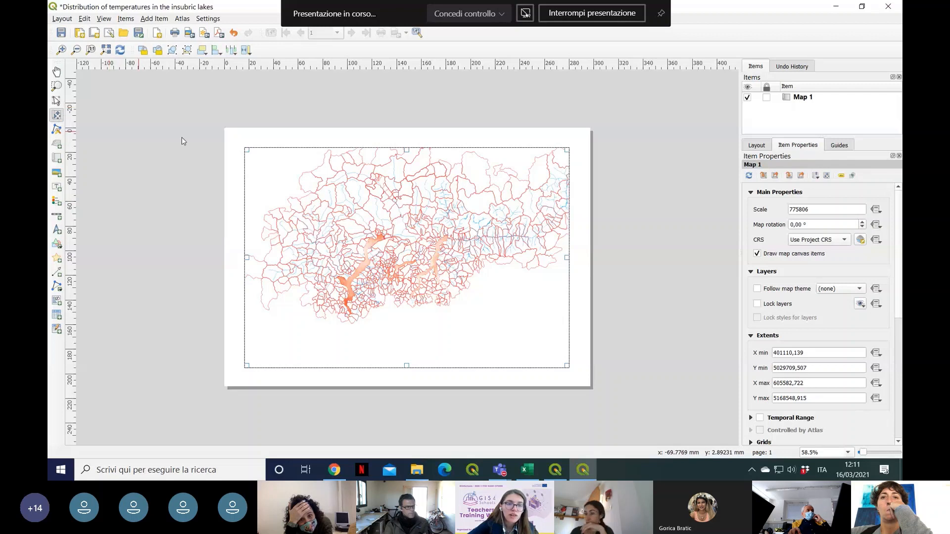
{"action": "left_click_drag", "start_coordinate": [416, 230], "coordinate": [406, 277]}
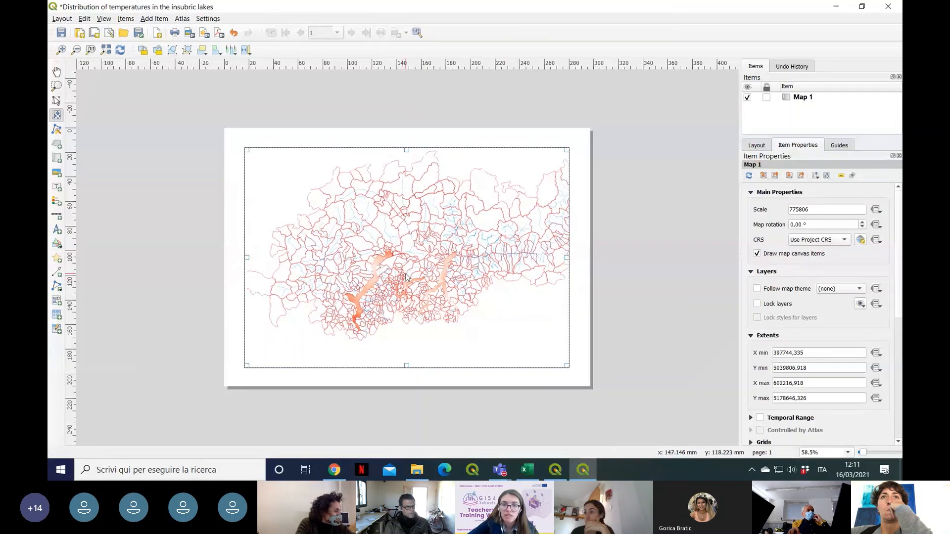
{"action": "mouse_move", "coordinate": [430, 233]}
{"action": "left_mouse_down"}
{"action": "mouse_move", "coordinate": [428, 217]}
{"action": "mouse_move", "coordinate": [427, 234]}
{"action": "left_mouse_up"}
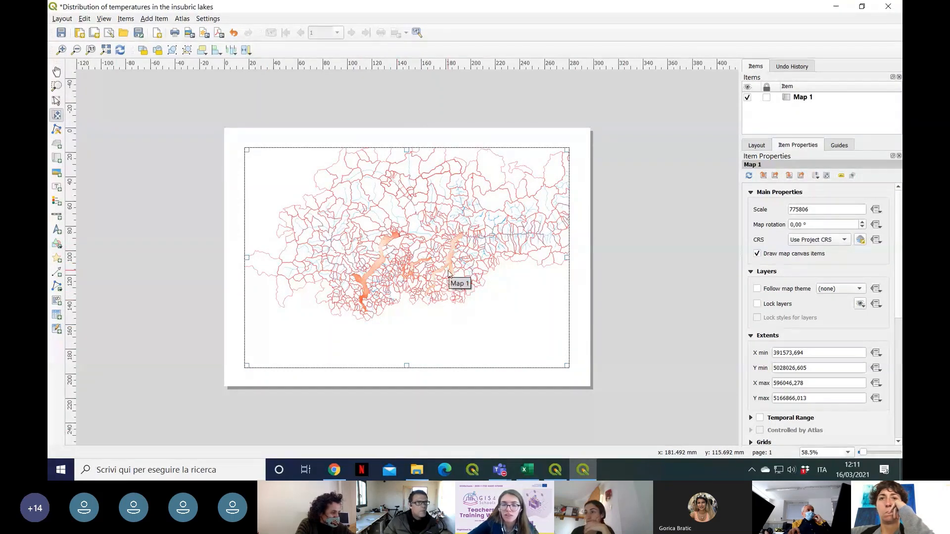
{"action": "scroll", "coordinate": [448, 273], "scroll_direction": "up", "scroll_amount": 1}
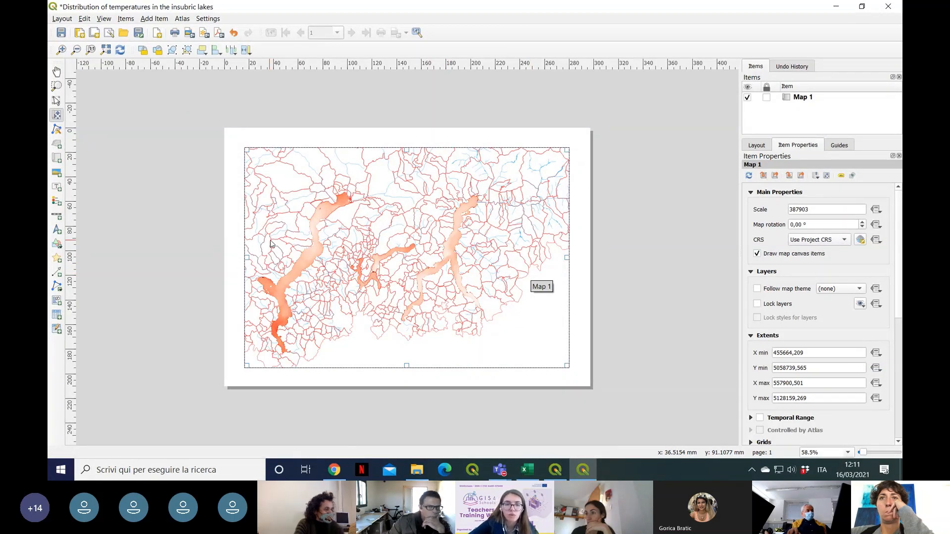
{"action": "left_click_drag", "start_coordinate": [344, 267], "coordinate": [384, 257]}
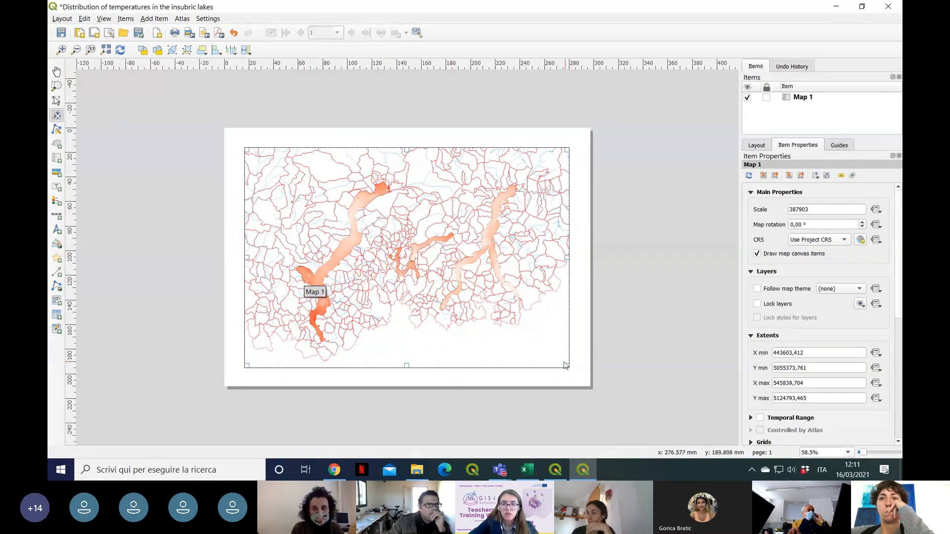
Step: Shrink the map frame to about 242 mm wide and centre it on the page
{"action": "left_click", "coordinate": [56, 102]}
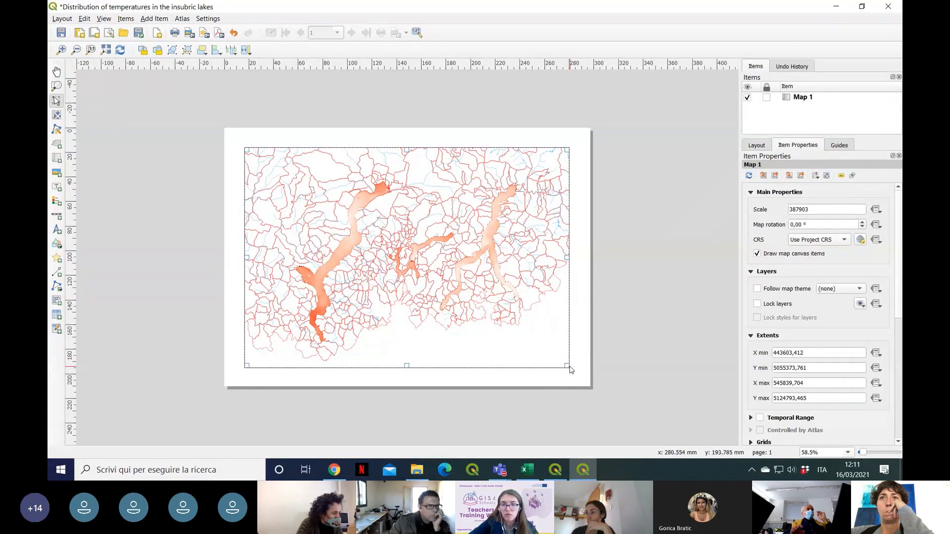
{"action": "left_click_drag", "start_coordinate": [568, 367], "coordinate": [540, 340]}
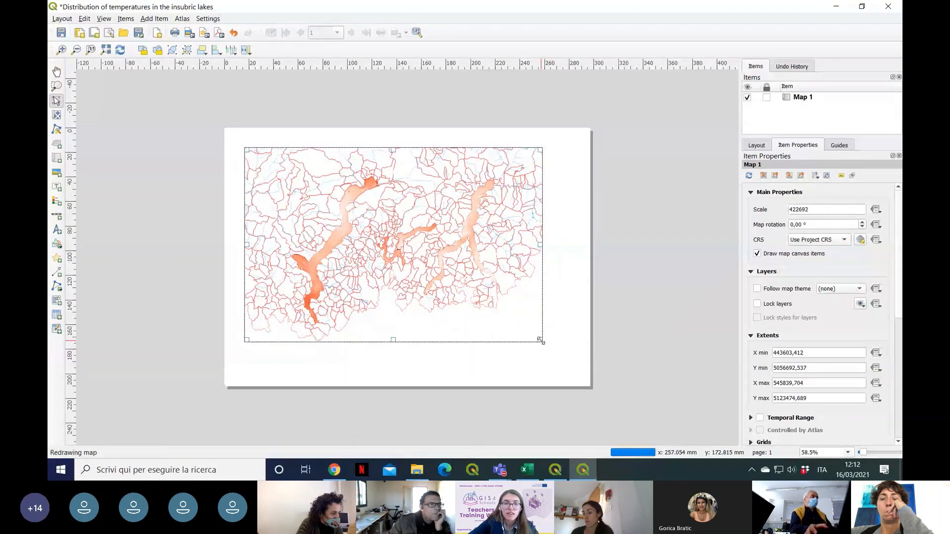
{"action": "left_click_drag", "start_coordinate": [435, 194], "coordinate": [447, 203]}
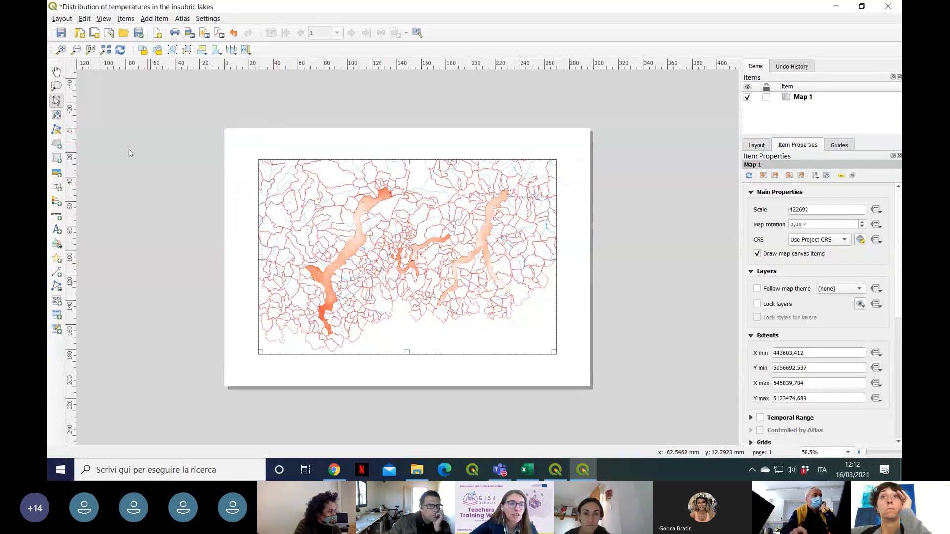
Step: Add a label about 242 by 11 mm above the map, matching its width, and clear the placeholder text
{"action": "left_click", "coordinate": [57, 188]}
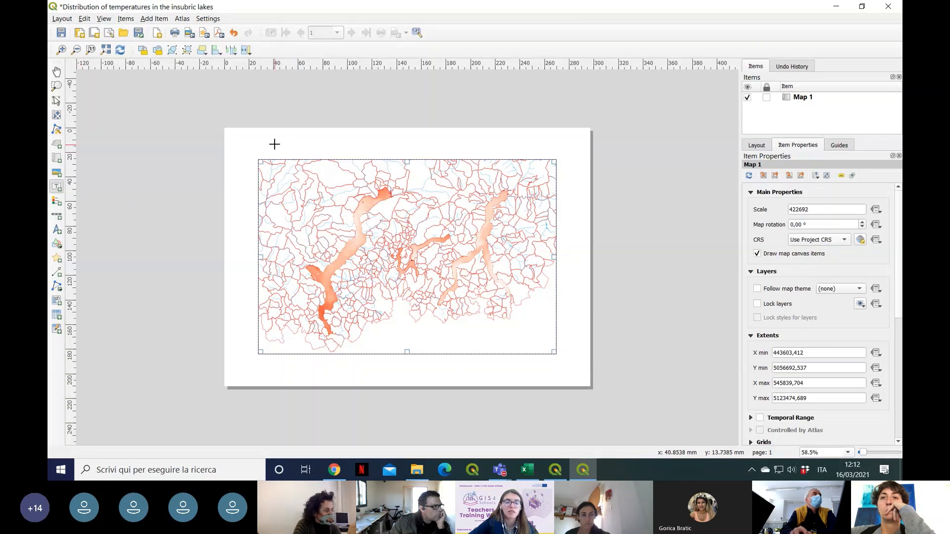
{"action": "left_click_drag", "start_coordinate": [257, 138], "coordinate": [556, 152]}
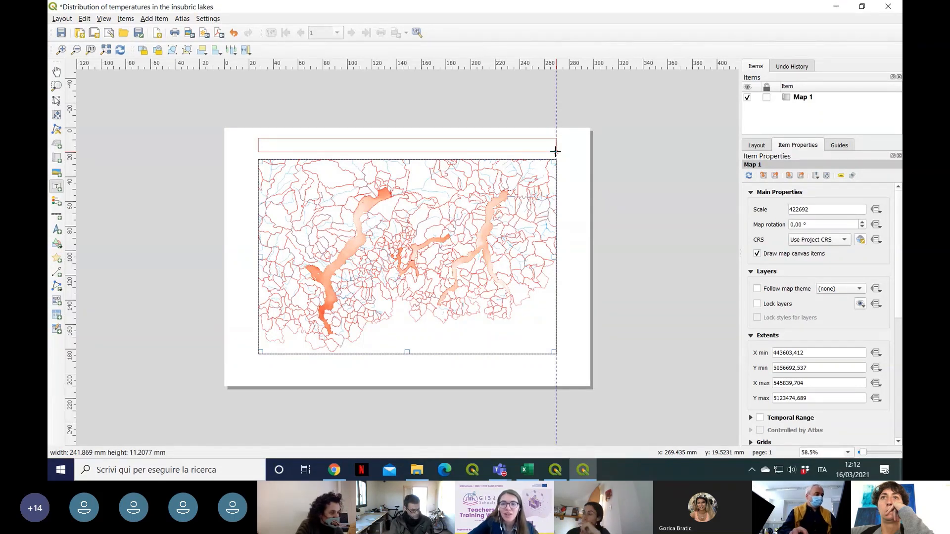
{"action": "left_click_drag", "start_coordinate": [556, 152], "coordinate": [556, 152]}
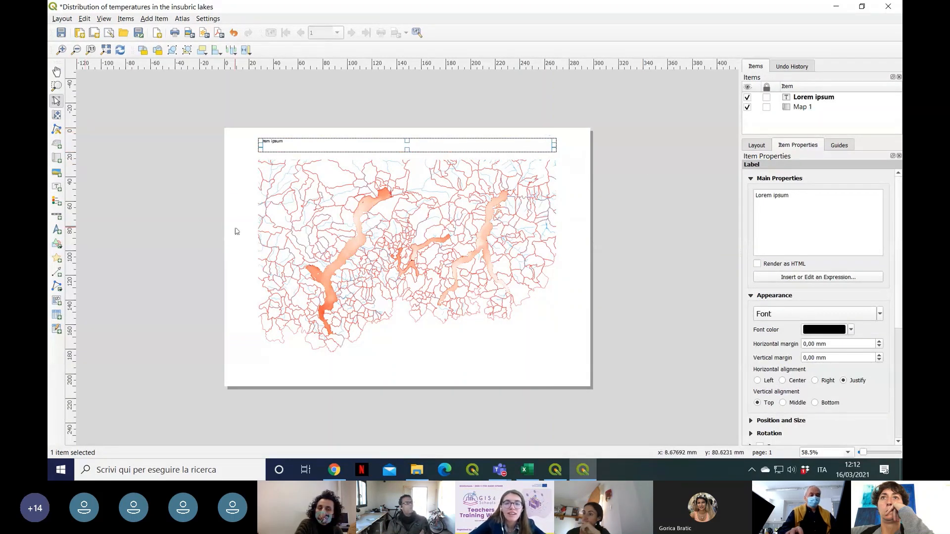
{"action": "left_click", "coordinate": [813, 199]}
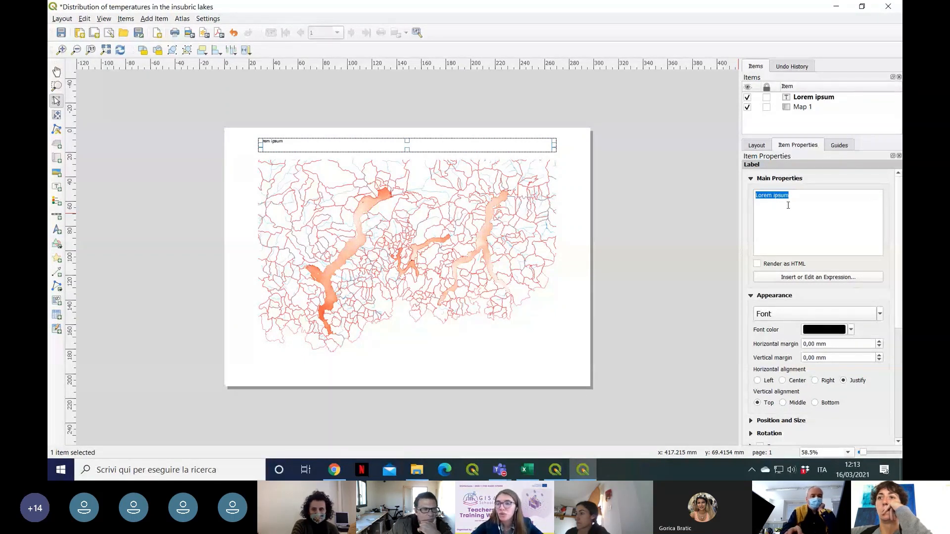
{"action": "key", "text": "BackSpace"}
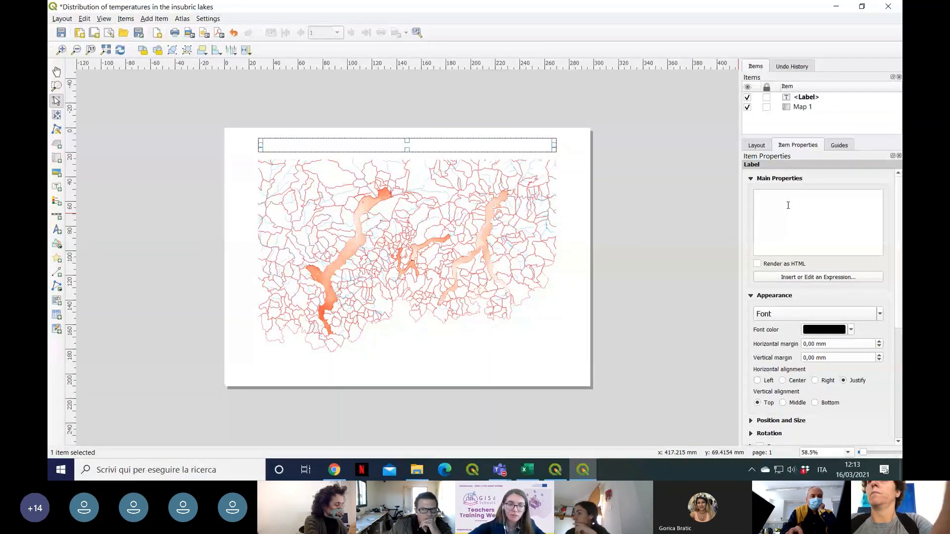
Step: Switch to Chrome and copy the example title "Water Surface Temperature Distribution in the insubric lakes on 14/04/2020" from the Printing maps with QGIS section
{"action": "mouse_move", "coordinate": [341, 470]}
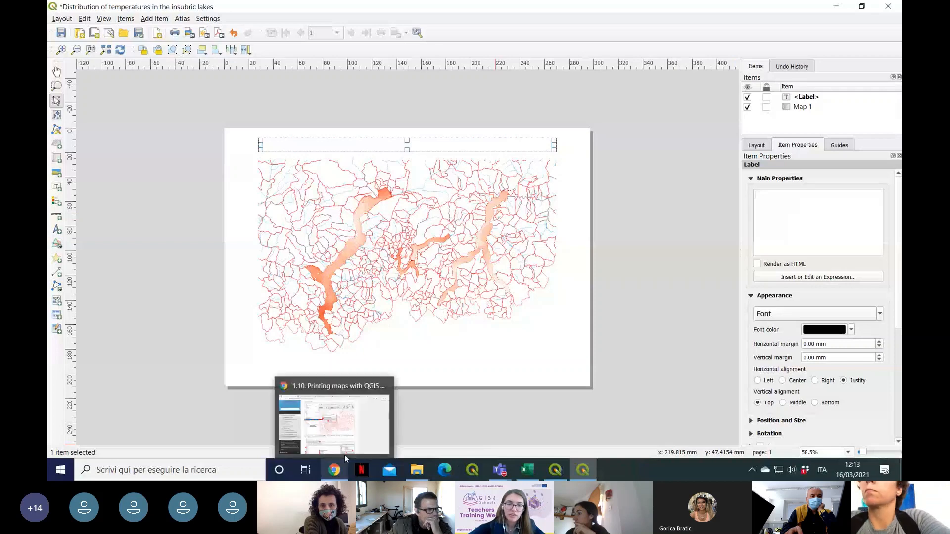
{"action": "left_click", "coordinate": [345, 454]}
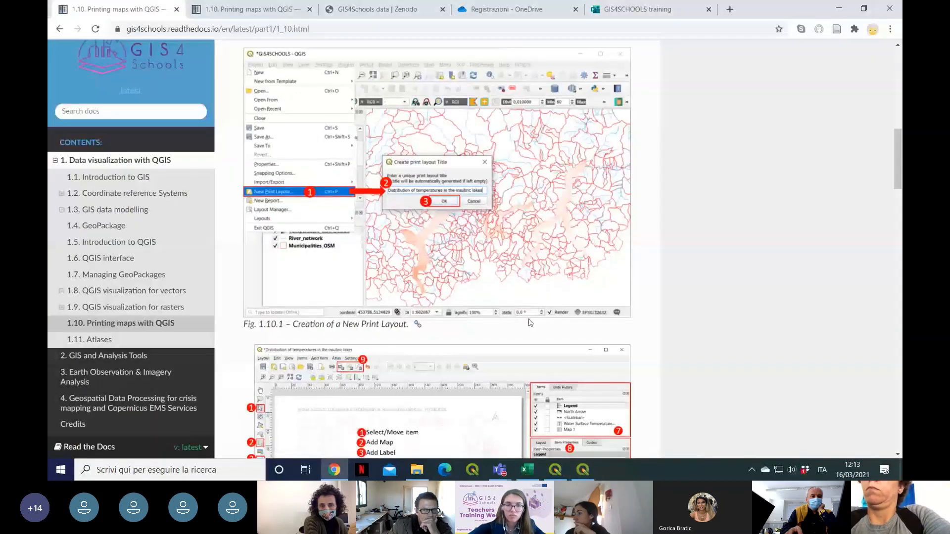
{"action": "scroll", "coordinate": [528, 319], "scroll_direction": "down", "scroll_amount": 5}
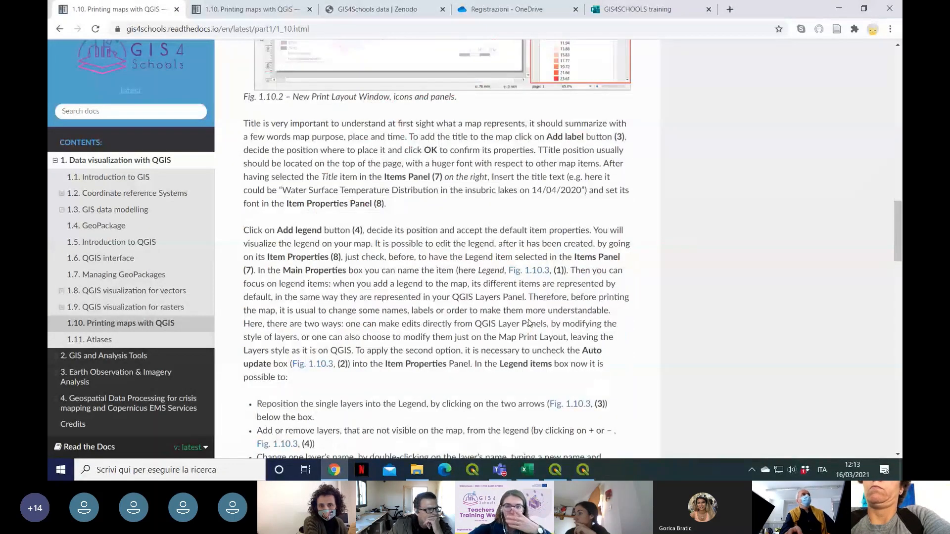
{"action": "scroll", "coordinate": [539, 301], "scroll_direction": "down", "scroll_amount": 1}
{"action": "scroll", "coordinate": [542, 300], "scroll_direction": "up", "scroll_amount": 1}
{"action": "scroll", "coordinate": [543, 299], "scroll_direction": "up", "scroll_amount": 3}
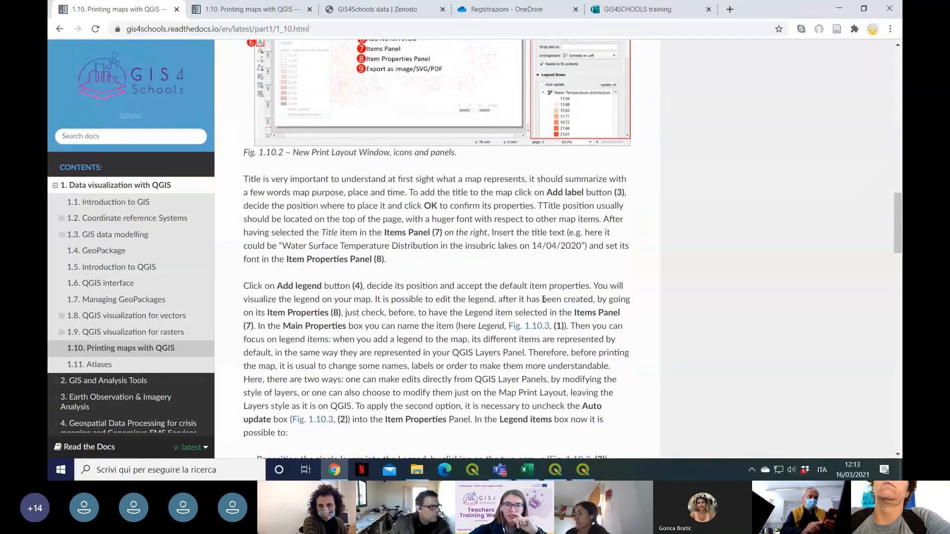
{"action": "scroll", "coordinate": [544, 303], "scroll_direction": "up", "scroll_amount": 7}
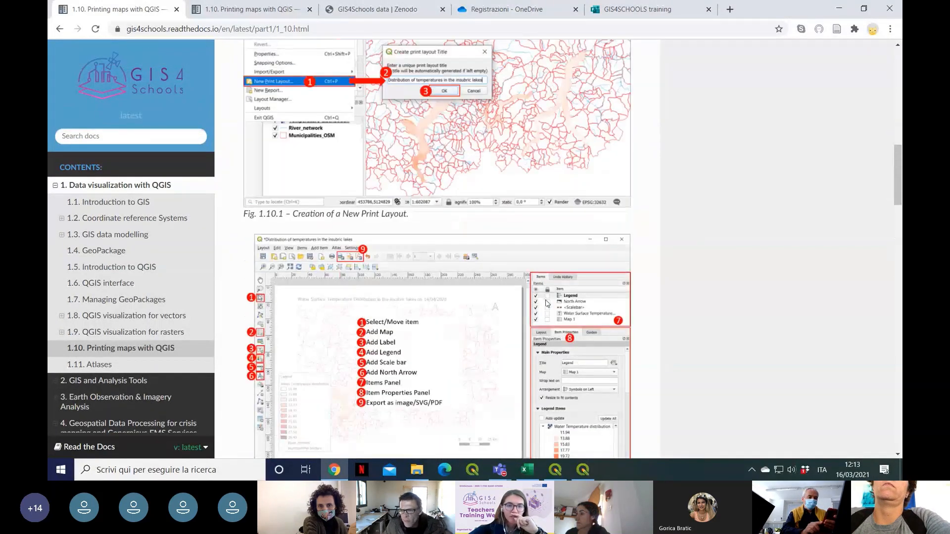
{"action": "scroll", "coordinate": [546, 302], "scroll_direction": "up", "scroll_amount": 3}
{"action": "scroll", "coordinate": [546, 301], "scroll_direction": "down", "scroll_amount": 10}
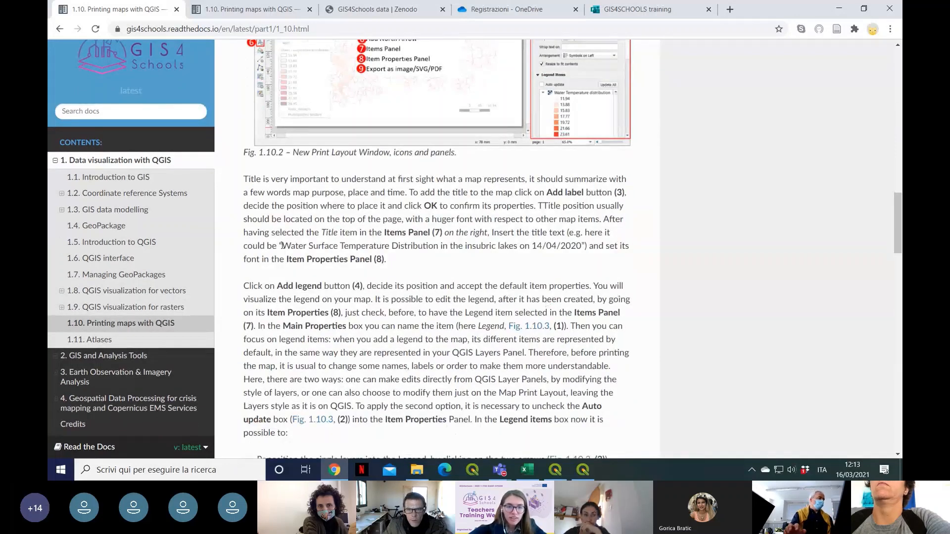
{"action": "left_click_drag", "start_coordinate": [284, 245], "coordinate": [583, 250]}
{"action": "key", "text": "ctrl+c"}
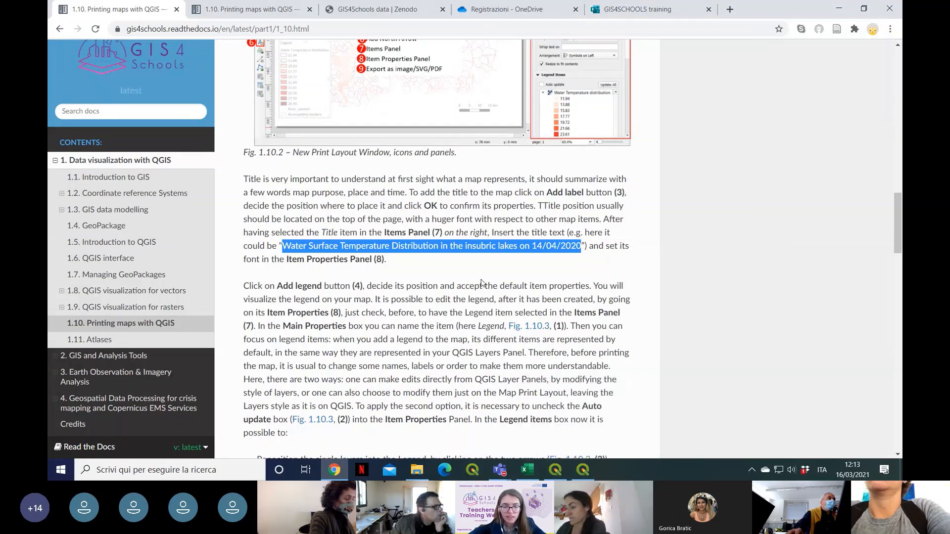
Step: Return to the QGIS layout and set the label text to "Water Surface Temperature Distribution in the insubric lakes on 14/04/2020"
{"action": "left_click", "coordinate": [584, 474]}
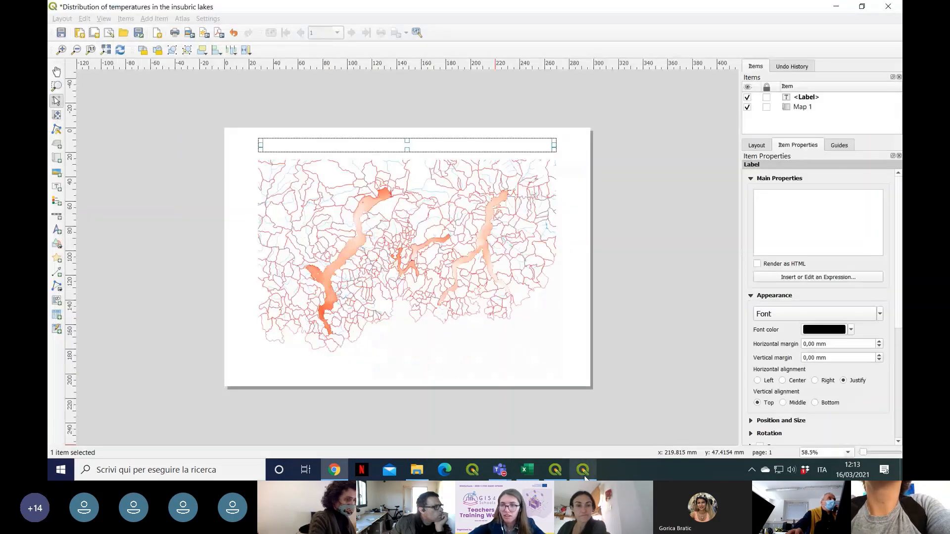
{"action": "left_click", "coordinate": [783, 206]}
{"action": "key", "text": "ctrl+v"}
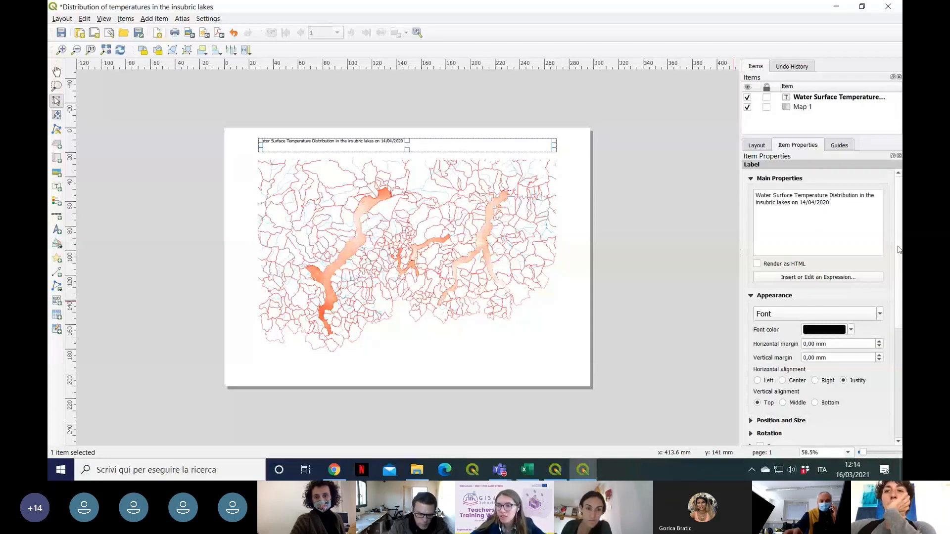
{"action": "scroll", "coordinate": [899, 238], "scroll_direction": "down", "scroll_amount": 3}
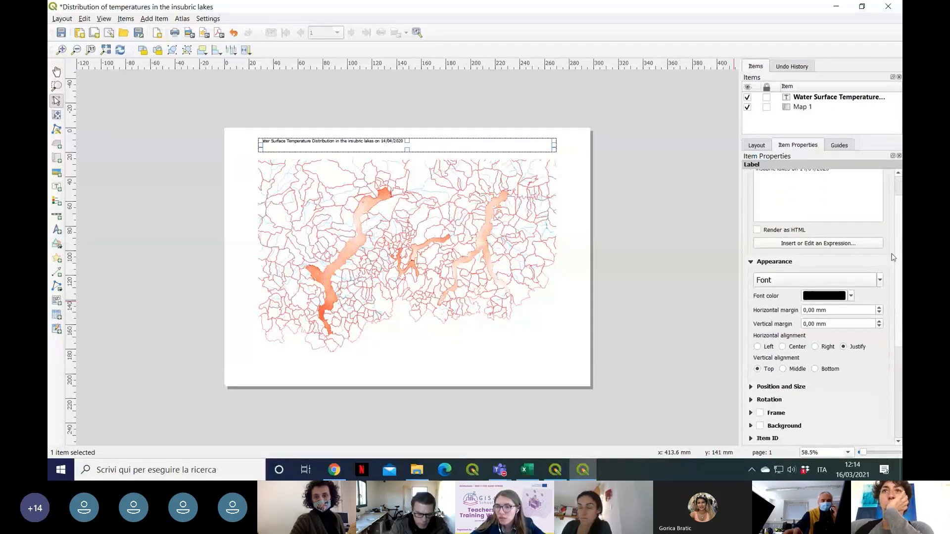
Step: Set the font size of the map title label to 19 pt
{"action": "left_click", "coordinate": [879, 280]}
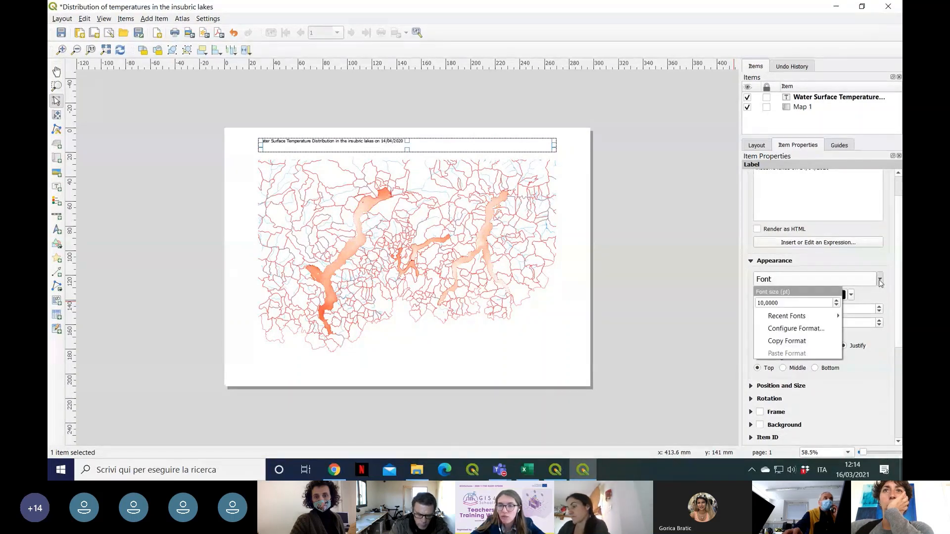
{"action": "left_click", "coordinate": [836, 300]}
{"action": "left_click", "coordinate": [836, 301]}
{"action": "left_click", "coordinate": [836, 301]}
{"action": "left_click", "coordinate": [837, 300]}
{"action": "left_click", "coordinate": [836, 301]}
{"action": "left_click", "coordinate": [836, 301]}
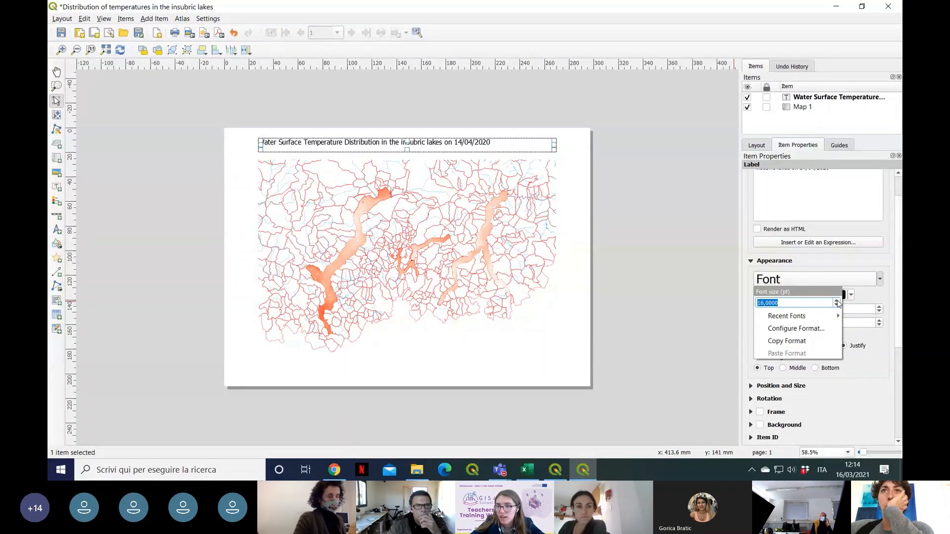
{"action": "left_click", "coordinate": [836, 301]}
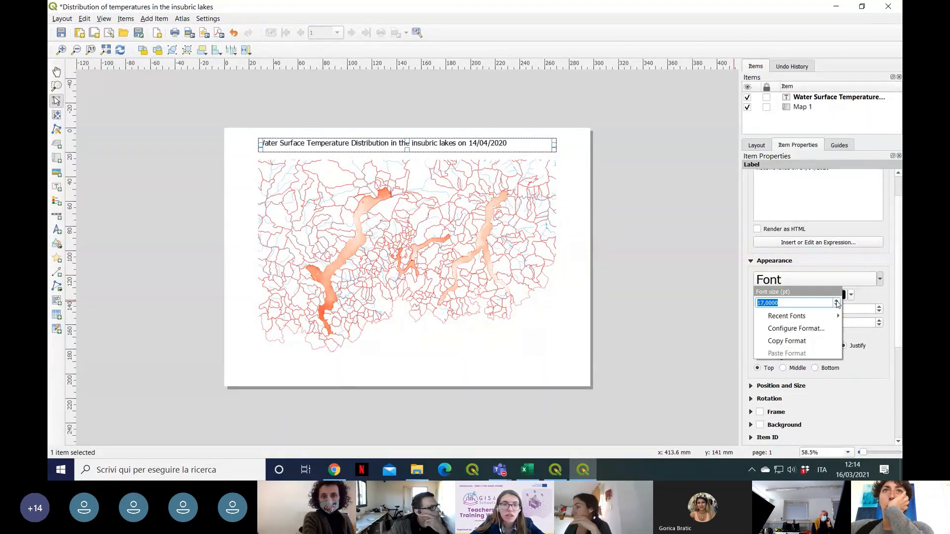
{"action": "left_click", "coordinate": [836, 301]}
{"action": "left_click", "coordinate": [836, 301]}
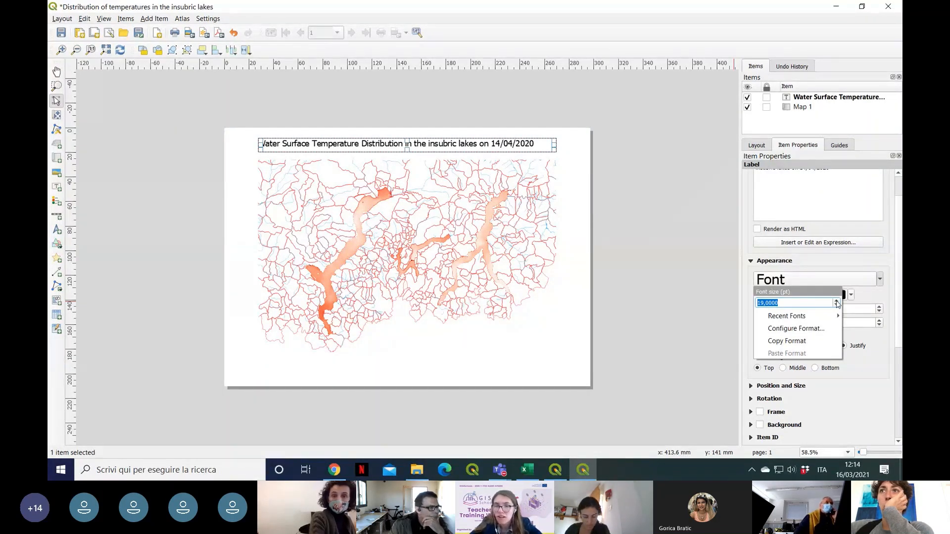
{"action": "left_click", "coordinate": [875, 265]}
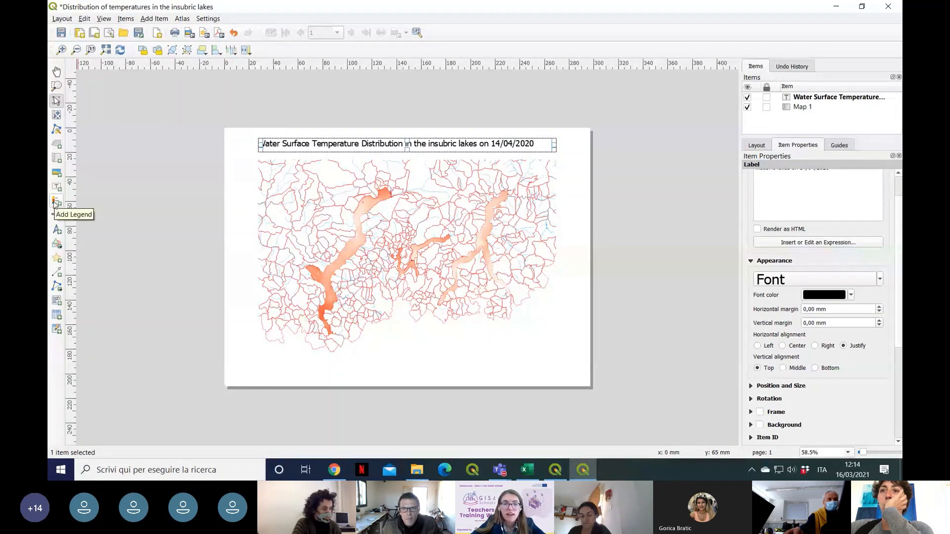
Step: Add a legend over the lower-left part of the map and title it "Legend"
{"action": "left_click", "coordinate": [58, 204]}
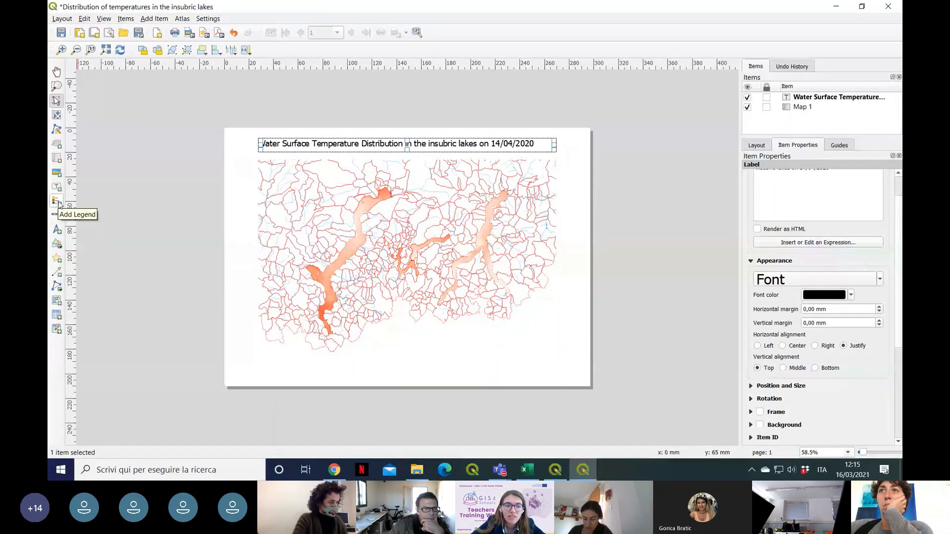
{"action": "left_click", "coordinate": [57, 202]}
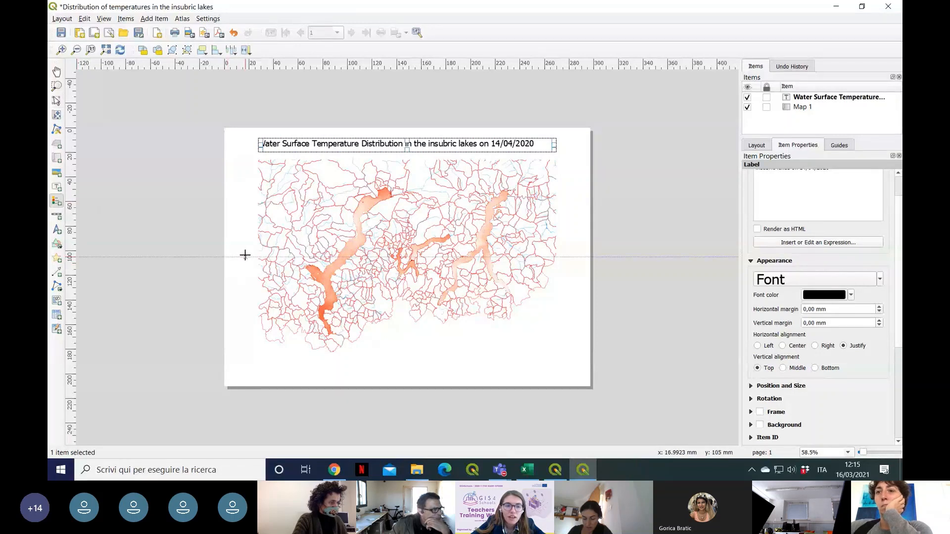
{"action": "left_click_drag", "start_coordinate": [242, 254], "coordinate": [305, 372]}
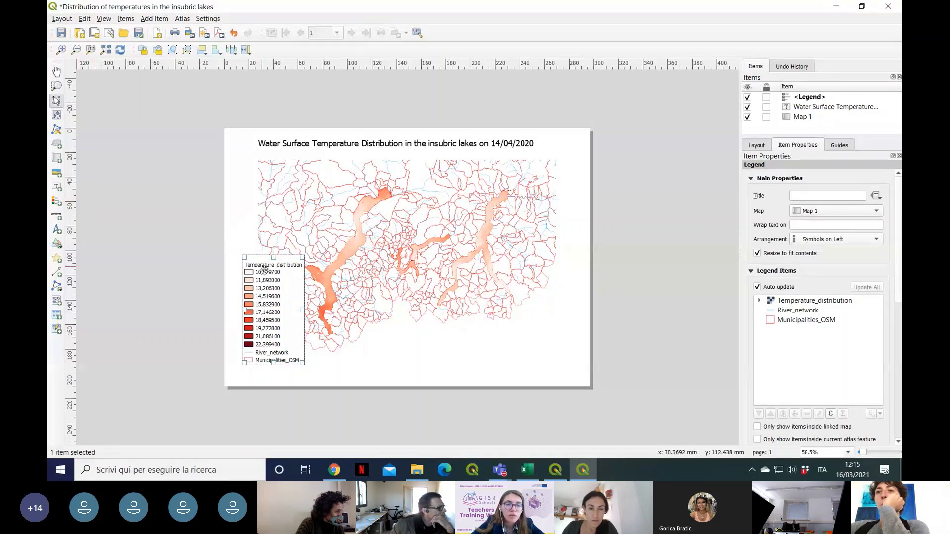
{"action": "left_click_drag", "start_coordinate": [265, 271], "coordinate": [265, 279]}
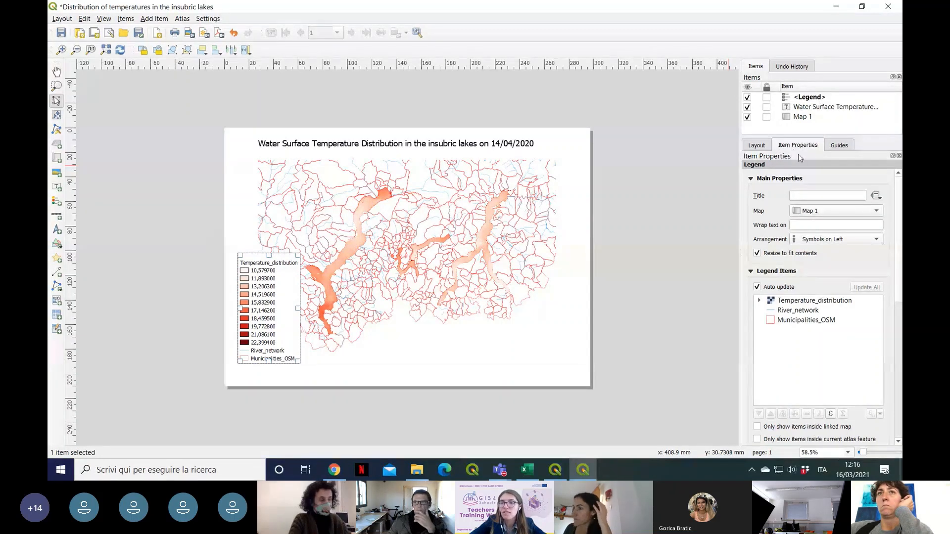
{"action": "left_click", "coordinate": [807, 194]}
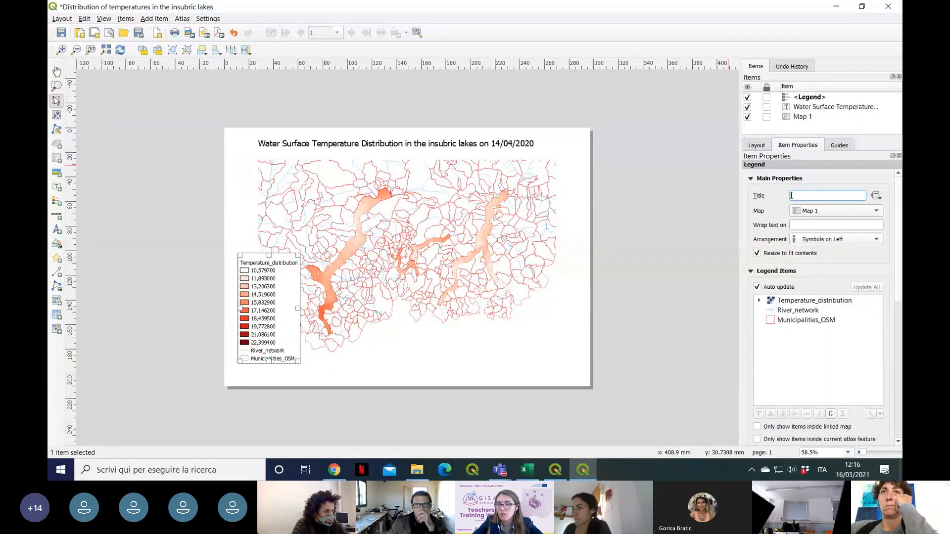
{"action": "type", "text": "Legend"}
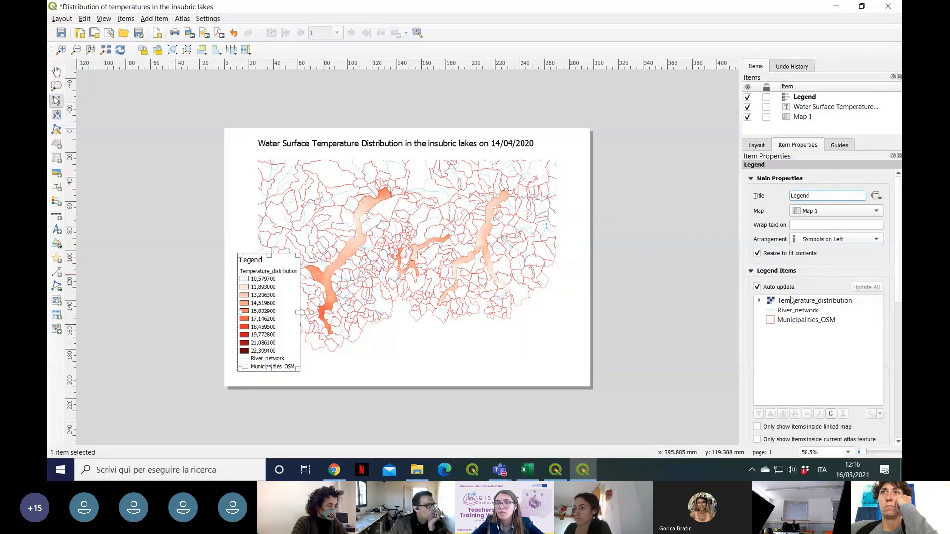
Step: Disable automatic updating of the legend items and rename the Temperature_distribution entry to "Water Temperature_distribution"
{"action": "scroll", "coordinate": [900, 221], "scroll_direction": "down", "scroll_amount": 1}
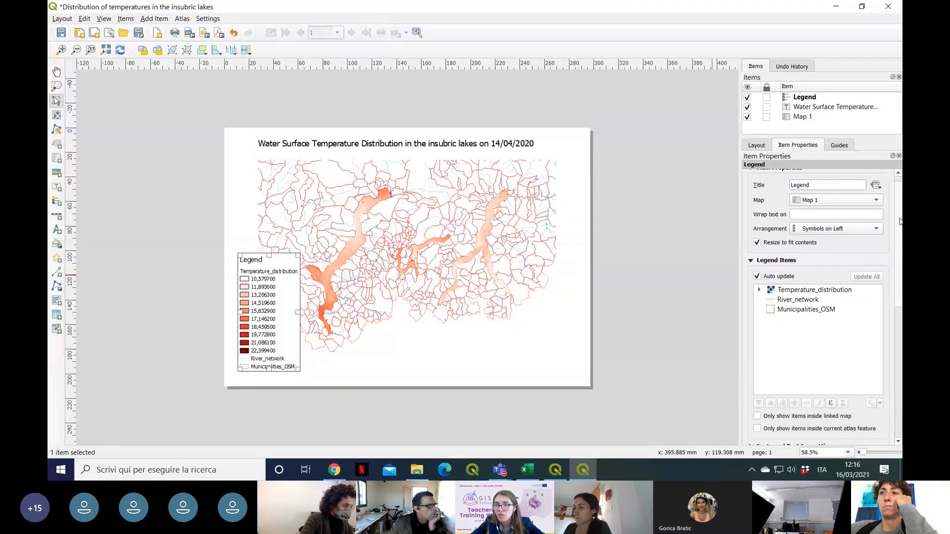
{"action": "scroll", "coordinate": [901, 221], "scroll_direction": "down", "scroll_amount": 5}
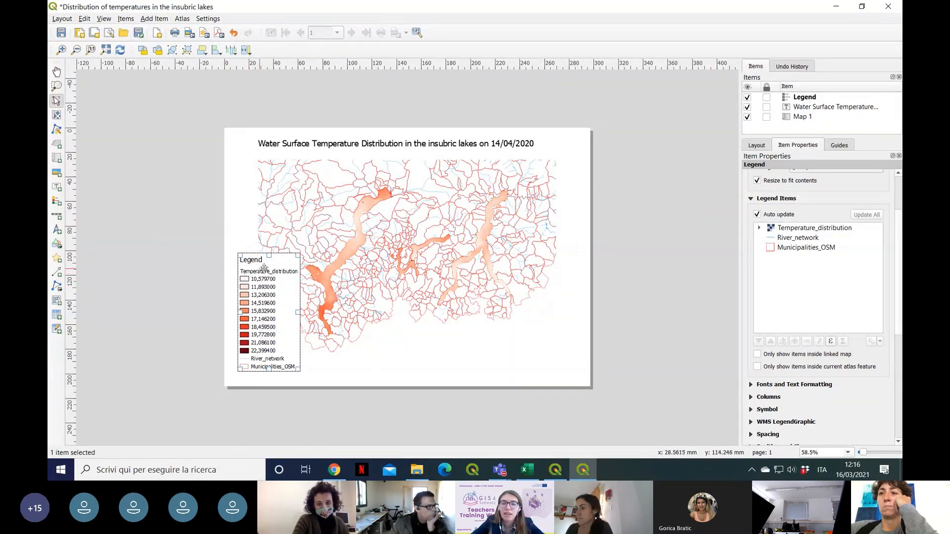
{"action": "left_click", "coordinate": [758, 214]}
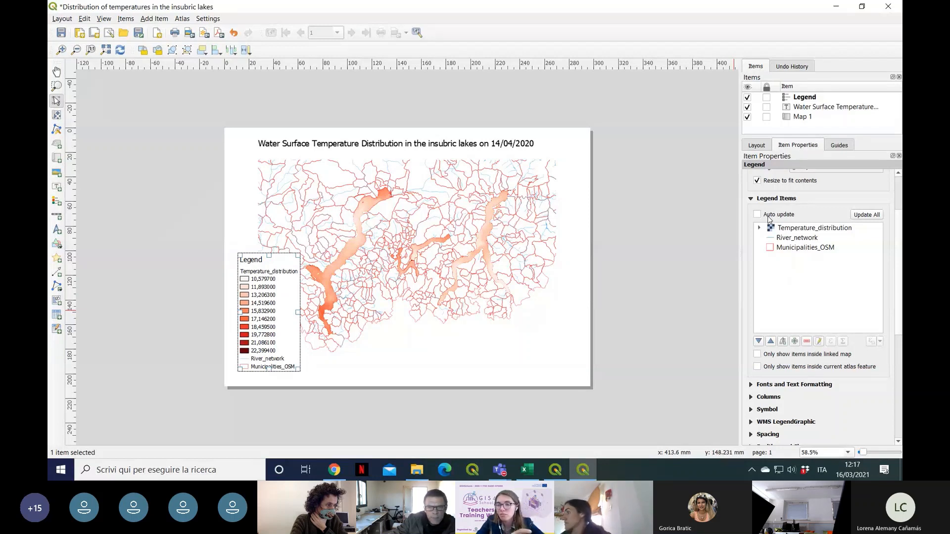
{"action": "left_click", "coordinate": [810, 230]}
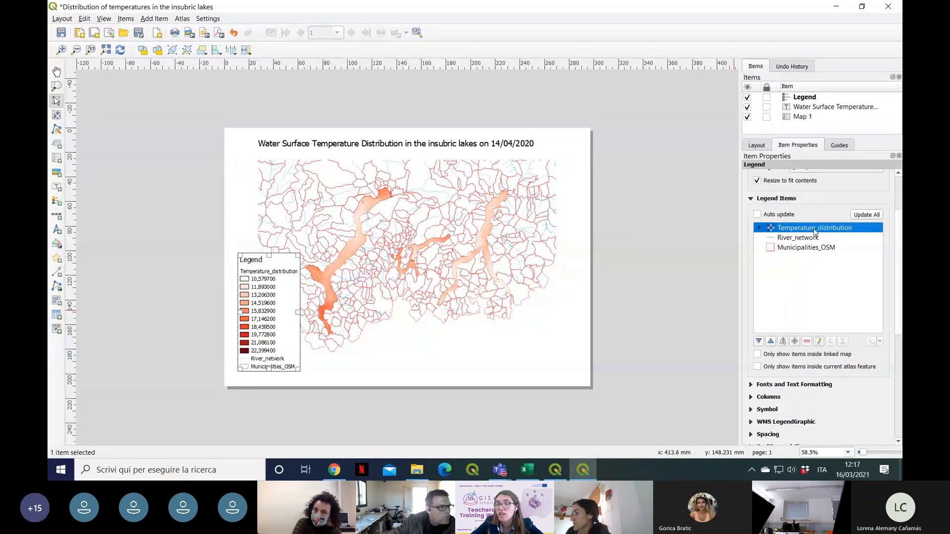
{"action": "double_click", "coordinate": [815, 228]}
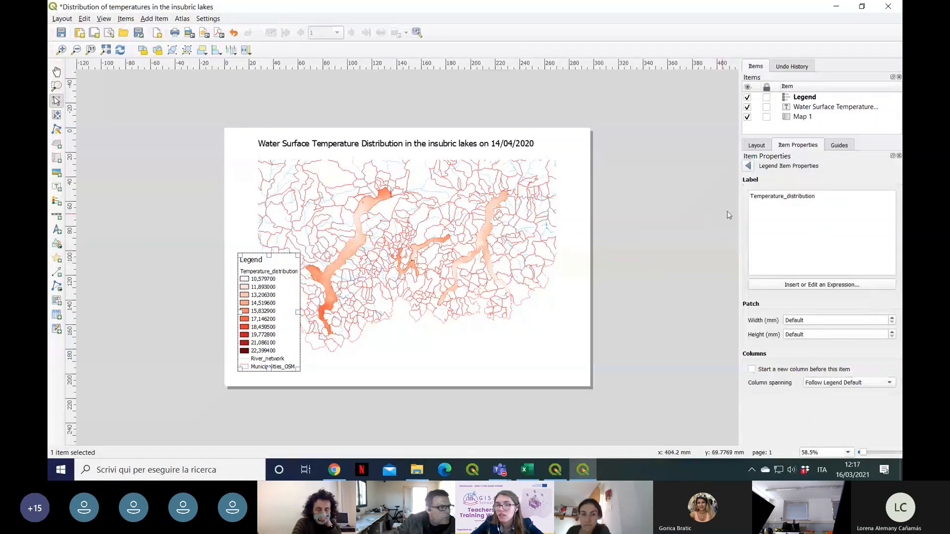
{"action": "type", "text": "Water"}
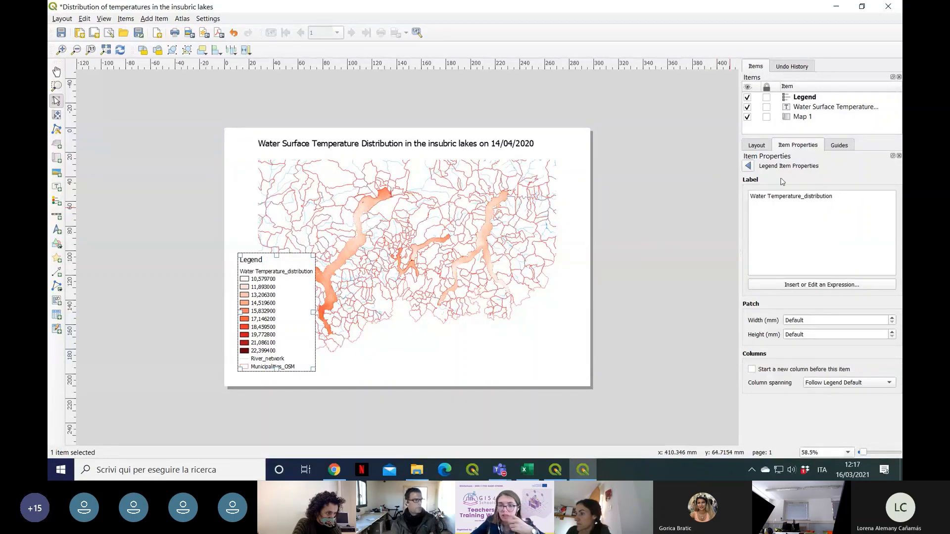
{"action": "left_click", "coordinate": [748, 168]}
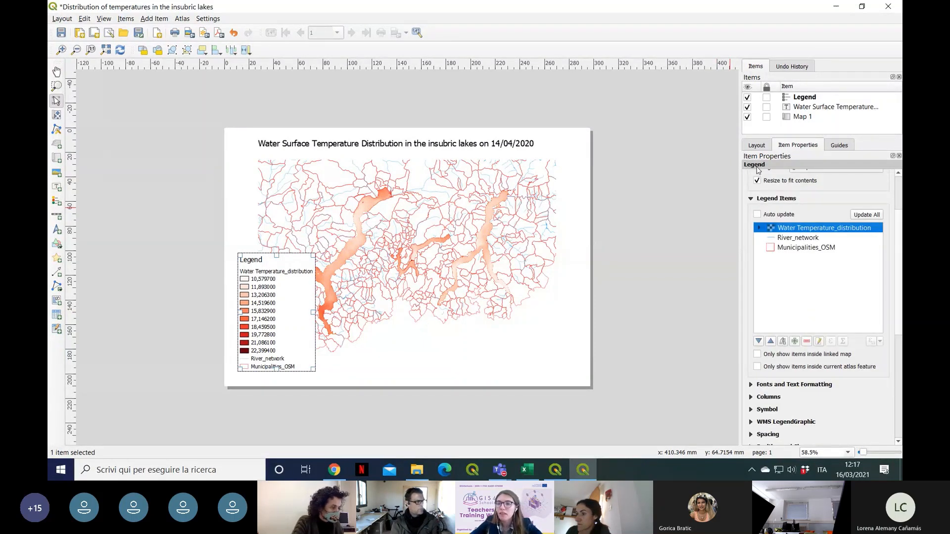
Step: Rename the Municipalities_OSM legend entry to "Municipalities Borders"
{"action": "double_click", "coordinate": [807, 248]}
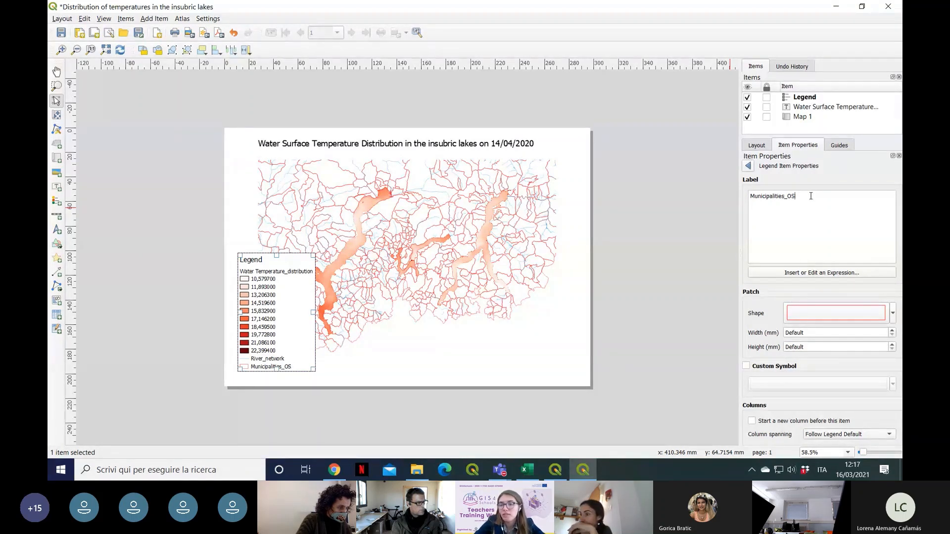
{"action": "type", "text": "Borders"}
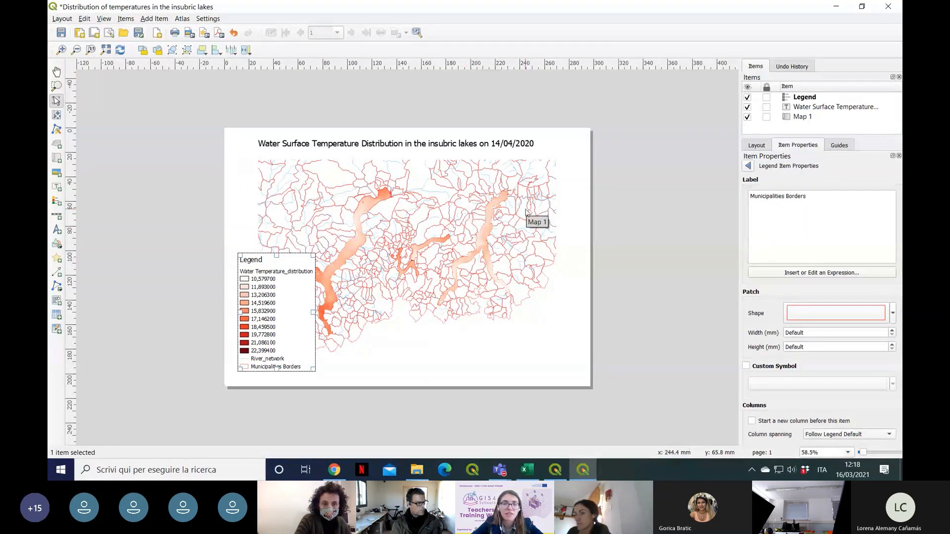
{"action": "left_click", "coordinate": [749, 166]}
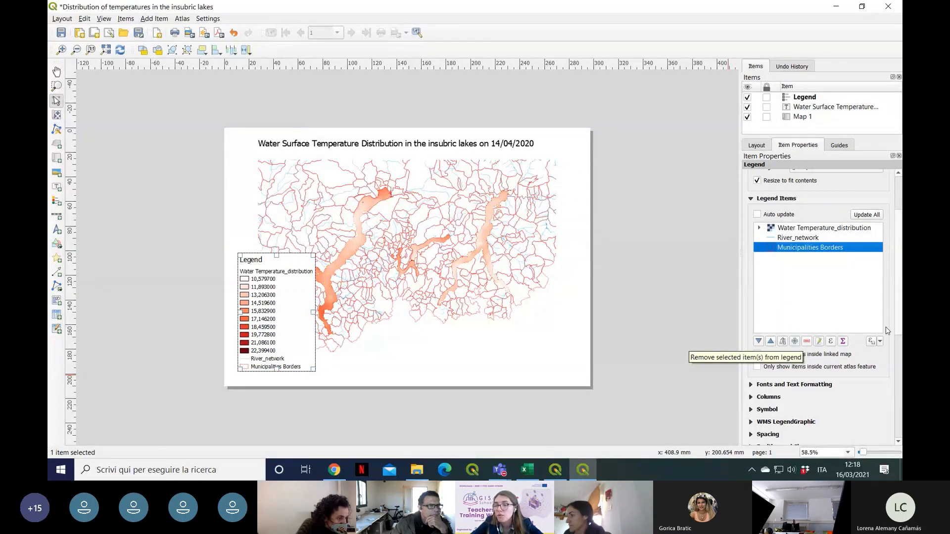
Step: Set the font size of the legend title to 15 pt
{"action": "scroll", "coordinate": [831, 327], "scroll_direction": "down", "scroll_amount": 2}
{"action": "scroll", "coordinate": [800, 322], "scroll_direction": "down", "scroll_amount": 3}
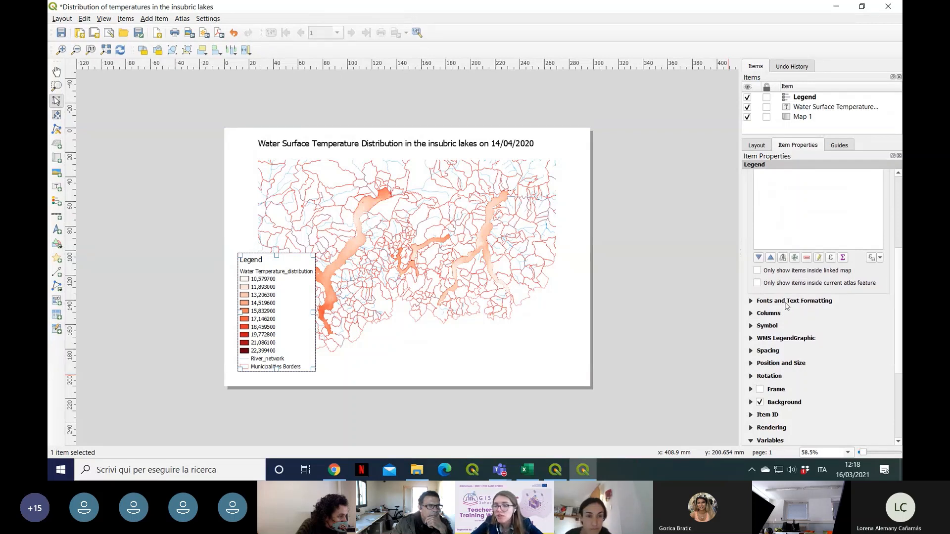
{"action": "left_click", "coordinate": [764, 305]}
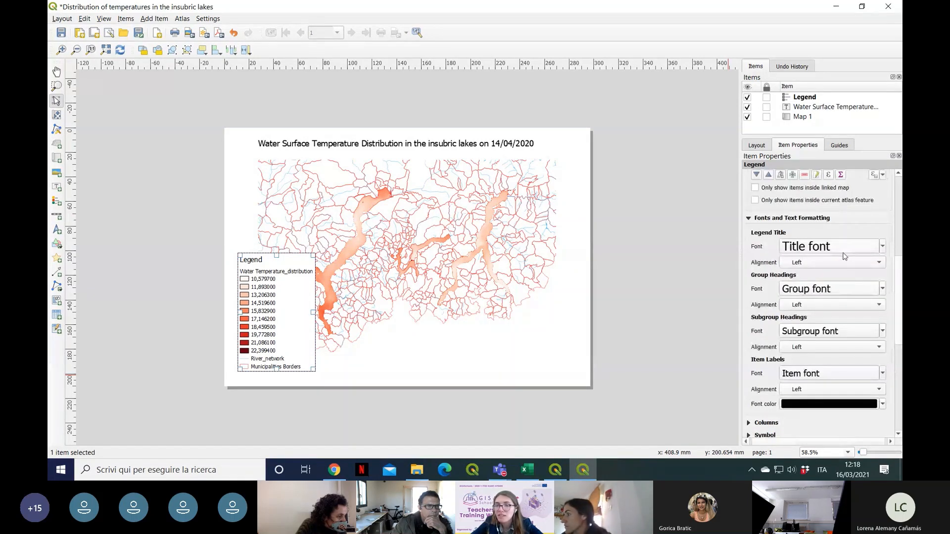
{"action": "left_click", "coordinate": [884, 246]}
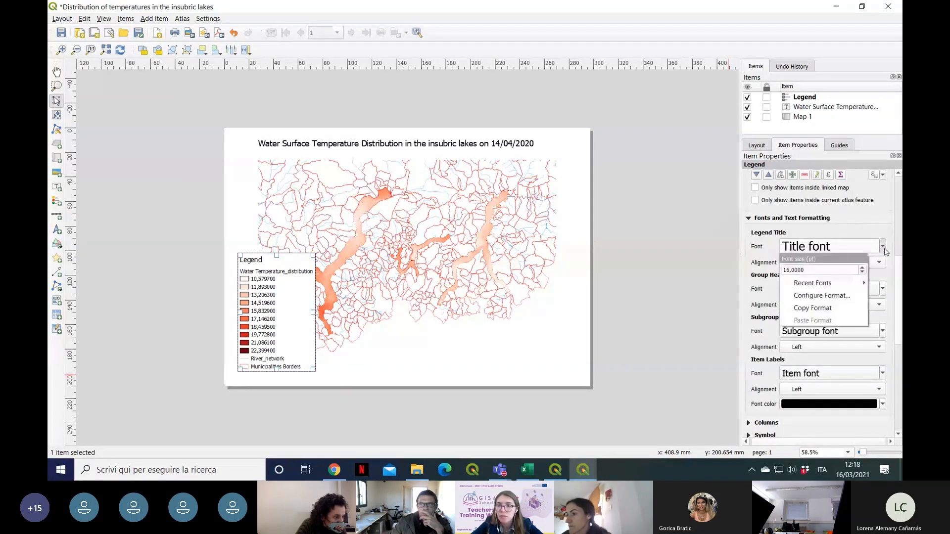
{"action": "left_click", "coordinate": [863, 268]}
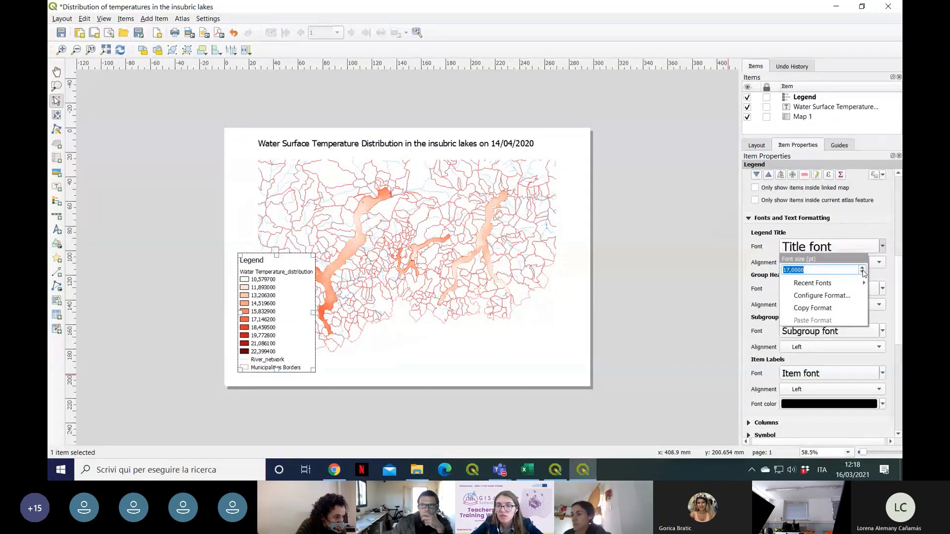
{"action": "left_click", "coordinate": [863, 272]}
{"action": "left_click", "coordinate": [863, 273]}
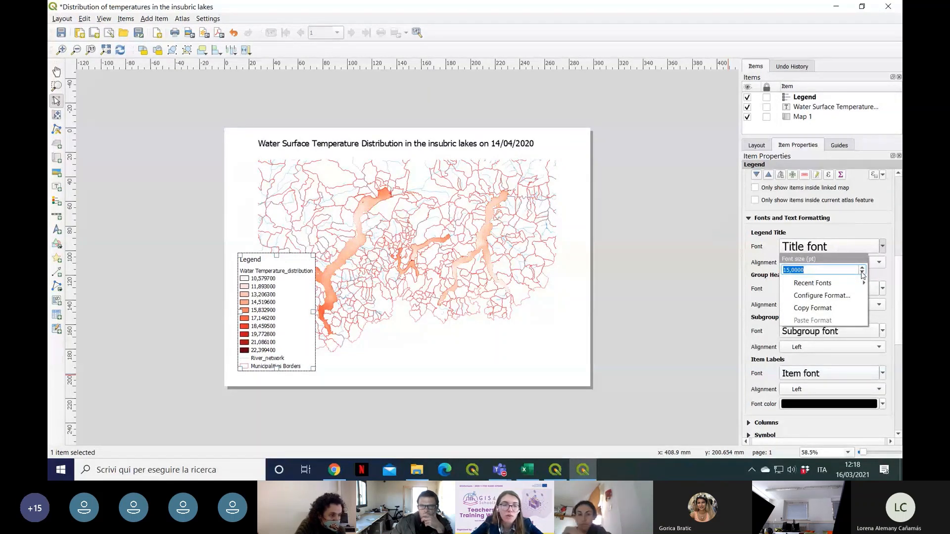
{"action": "left_click", "coordinate": [884, 243]}
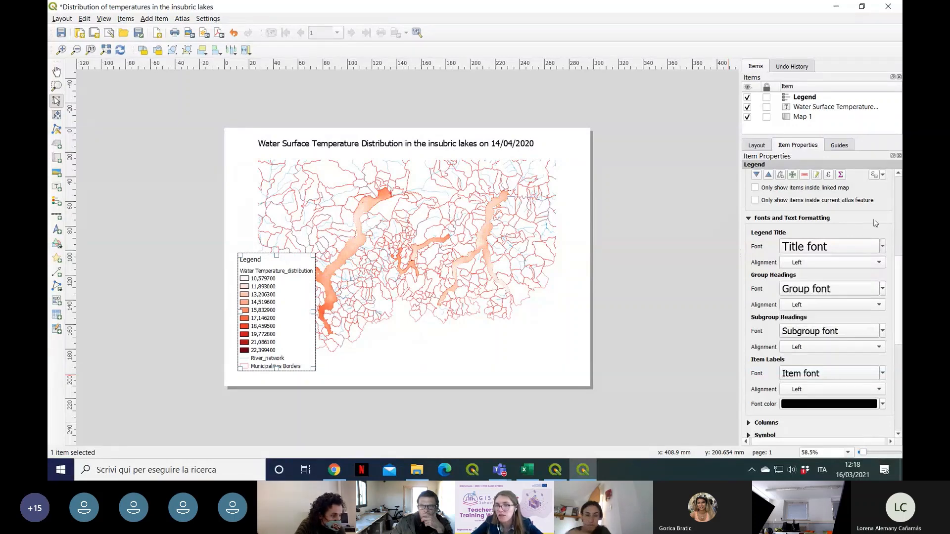
{"action": "scroll", "coordinate": [896, 281], "scroll_direction": "down", "scroll_amount": 1}
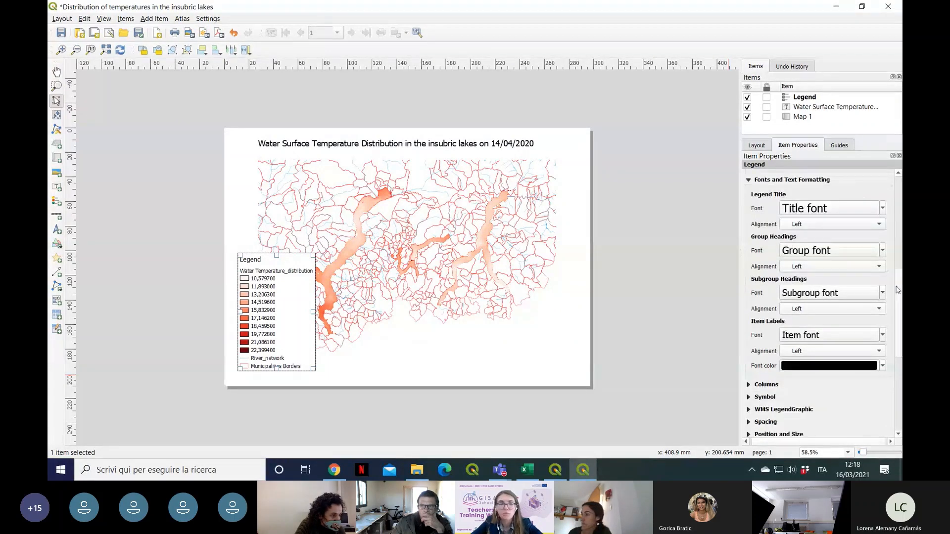
{"action": "scroll", "coordinate": [895, 281], "scroll_direction": "up", "scroll_amount": 3}
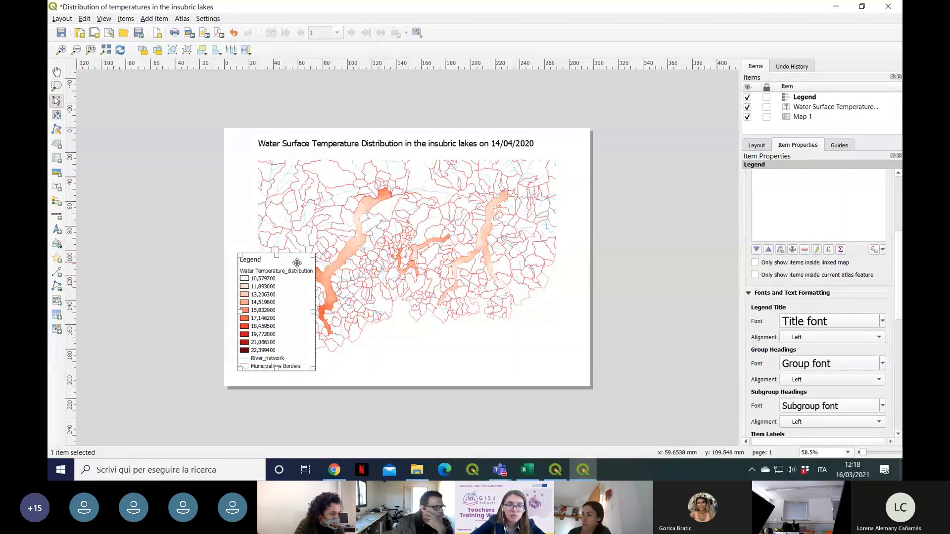
Step: Nudge the legend toward the page's left edge, then shrink the map to about 237 by 151 mm and shift it right to reduce their overlap
{"action": "left_click_drag", "start_coordinate": [296, 258], "coordinate": [292, 256]}
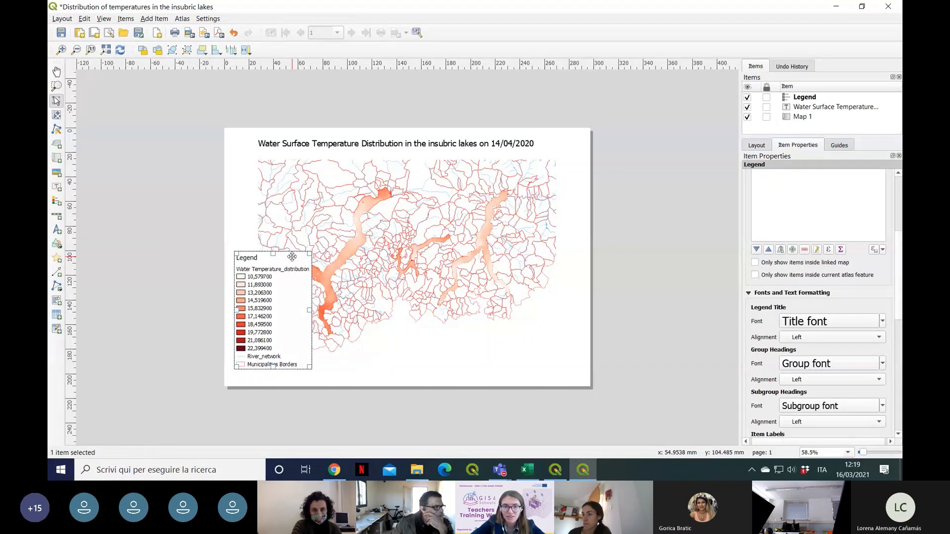
{"action": "left_click", "coordinate": [429, 238]}
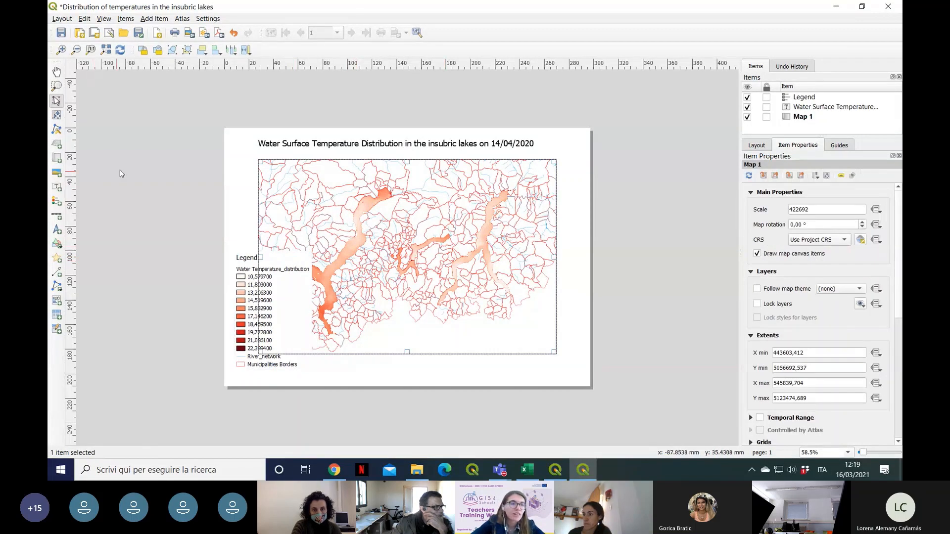
{"action": "left_click_drag", "start_coordinate": [307, 192], "coordinate": [313, 193]}
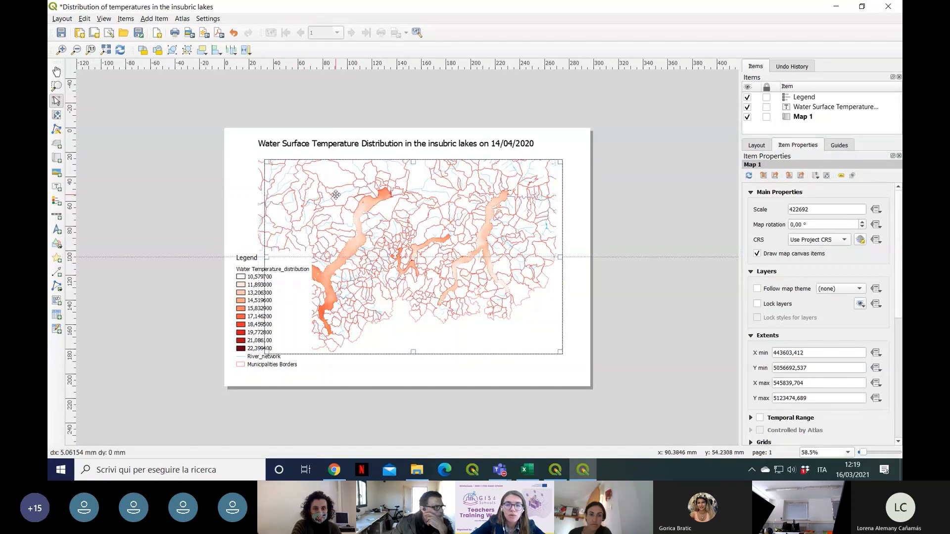
{"action": "left_click_drag", "start_coordinate": [561, 351], "coordinate": [552, 341]}
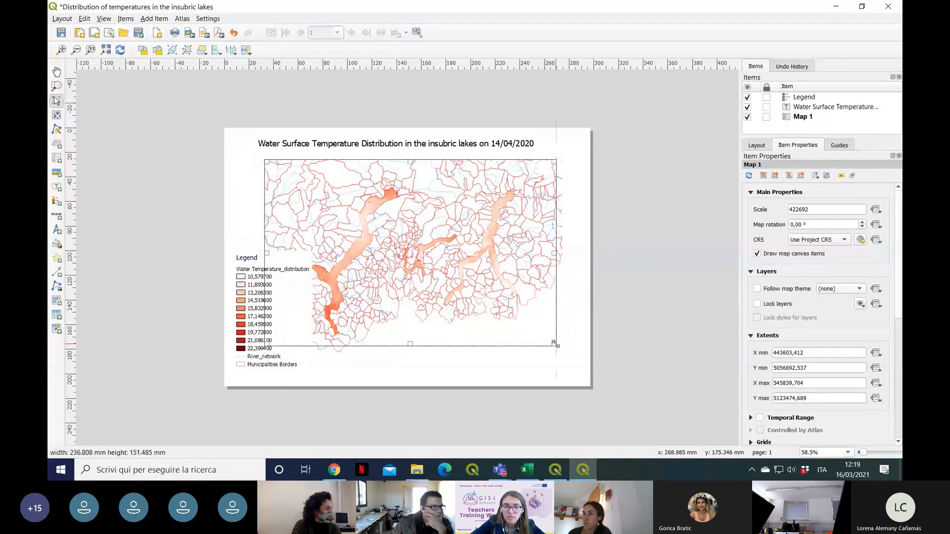
{"action": "left_click_drag", "start_coordinate": [446, 252], "coordinate": [450, 257]}
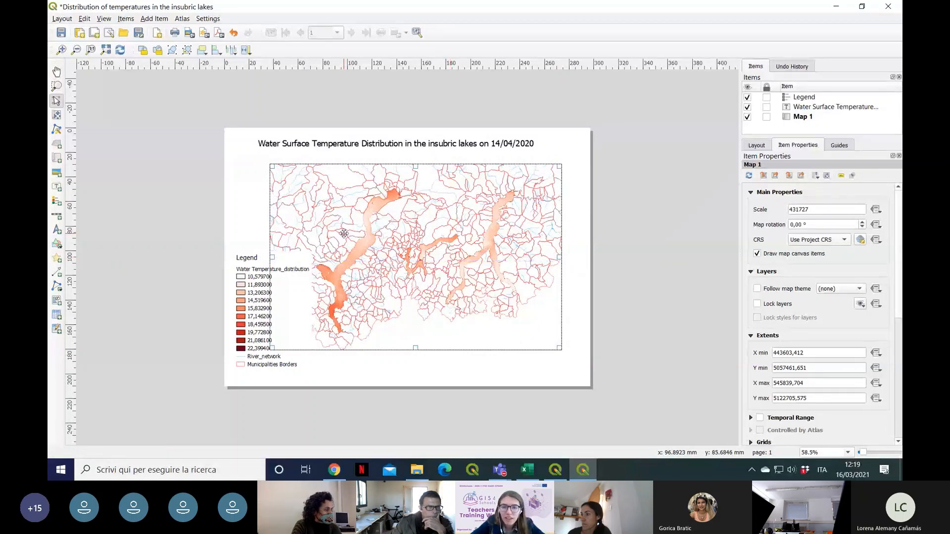
{"action": "left_click", "coordinate": [266, 272]}
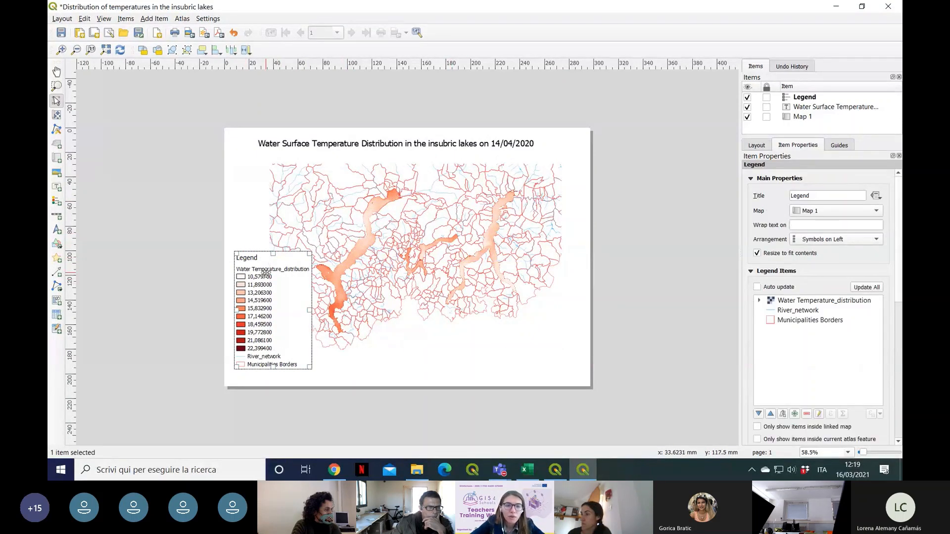
Step: Nudge the legend slightly left and add a scale bar for Map 1 at the map's lower-right corner
{"action": "left_click_drag", "start_coordinate": [266, 272], "coordinate": [265, 273]}
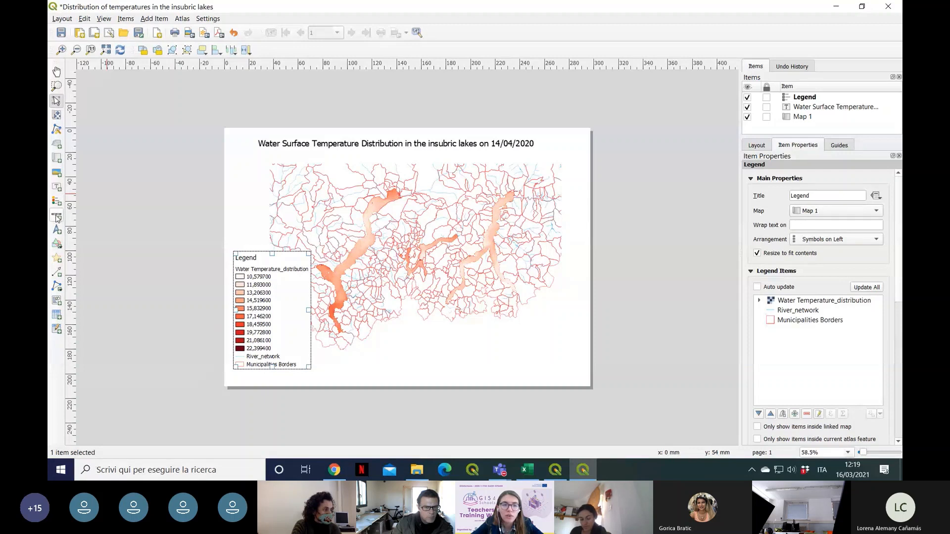
{"action": "left_click", "coordinate": [57, 217]}
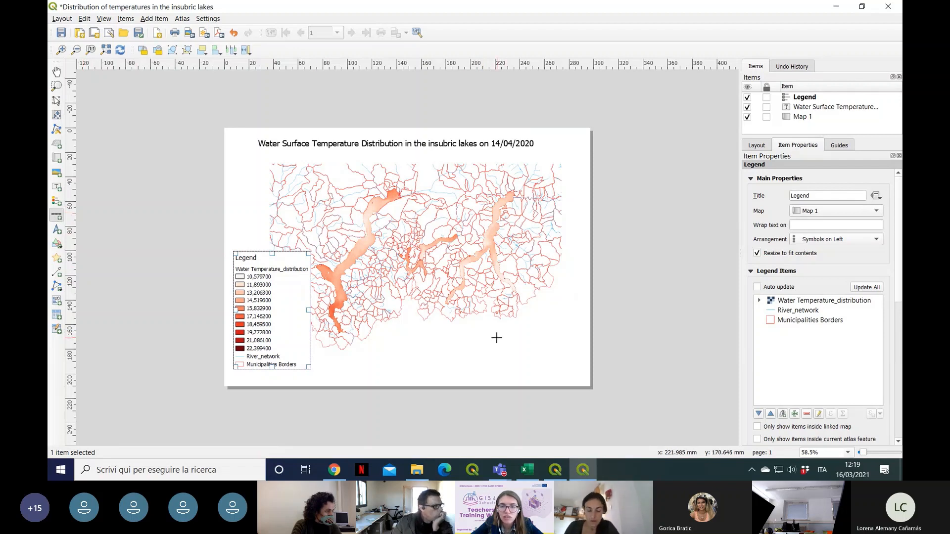
{"action": "left_click_drag", "start_coordinate": [490, 344], "coordinate": [564, 353]}
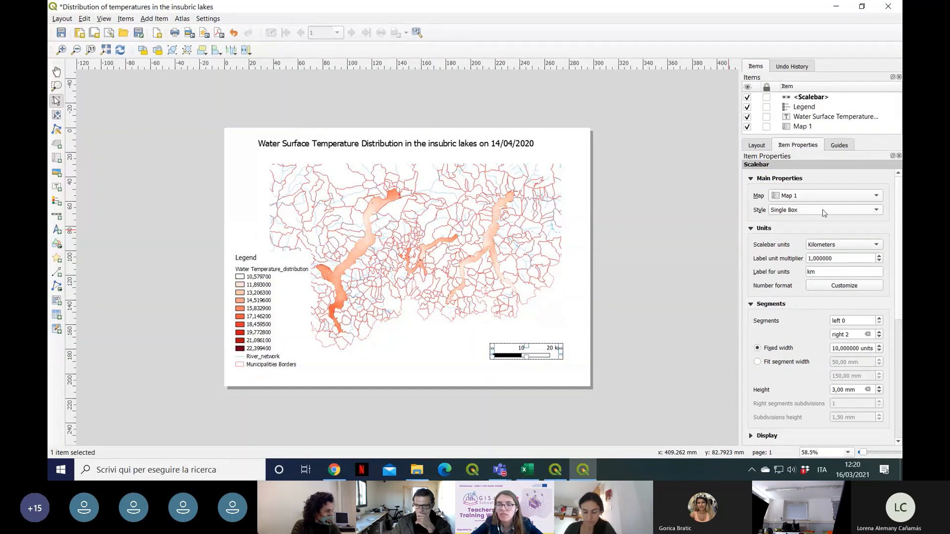
Step: Try the Numeric style on the scale bar, check it on the page, and return the style to Single Box
{"action": "left_click", "coordinate": [876, 210]}
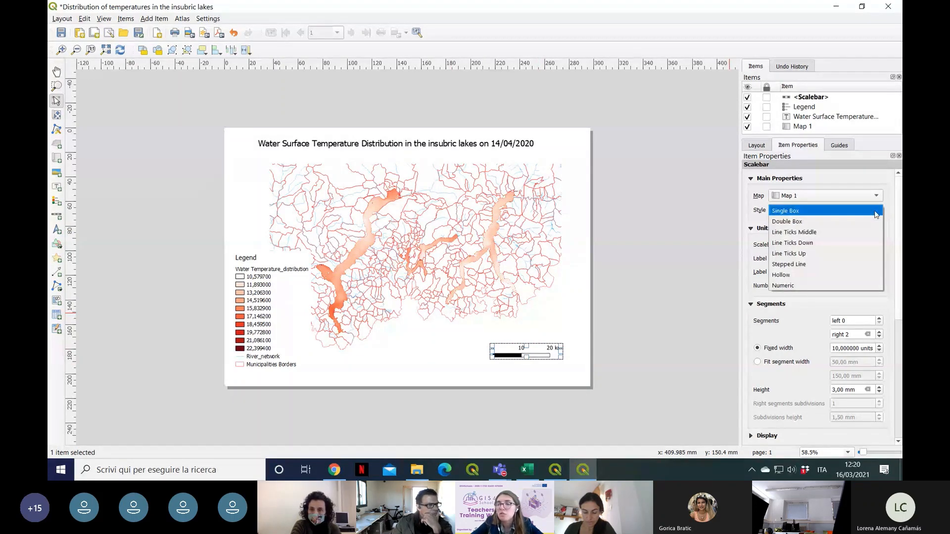
{"action": "left_click", "coordinate": [831, 285]}
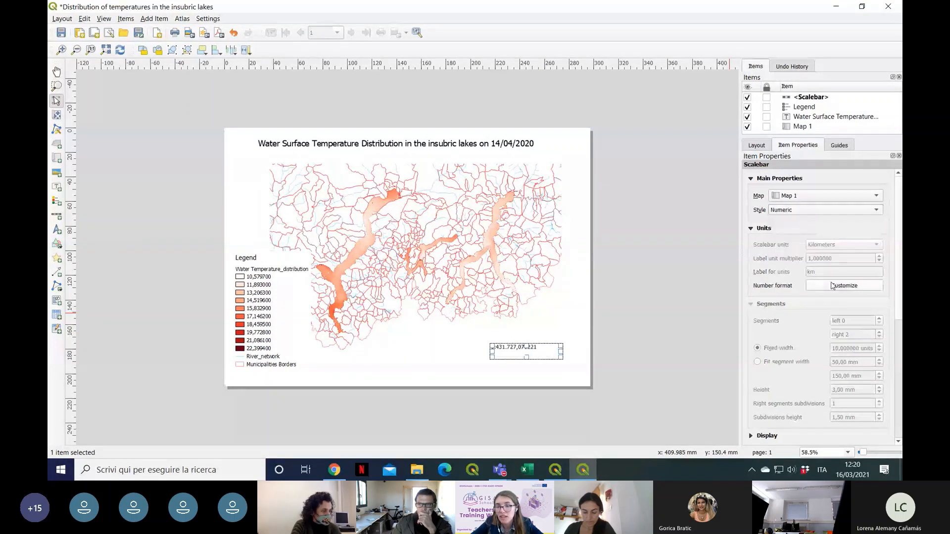
{"action": "left_click", "coordinate": [557, 336]}
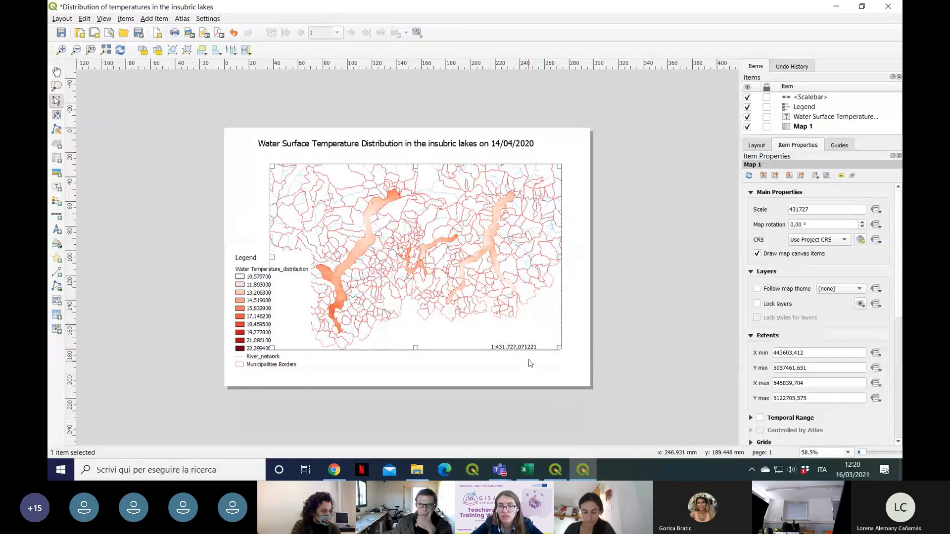
{"action": "left_click", "coordinate": [524, 344]}
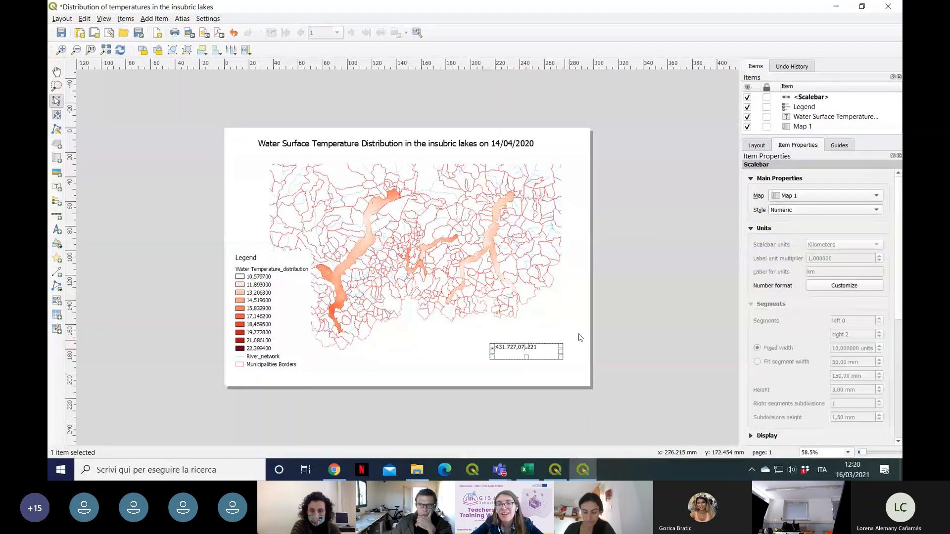
{"action": "left_click", "coordinate": [851, 211]}
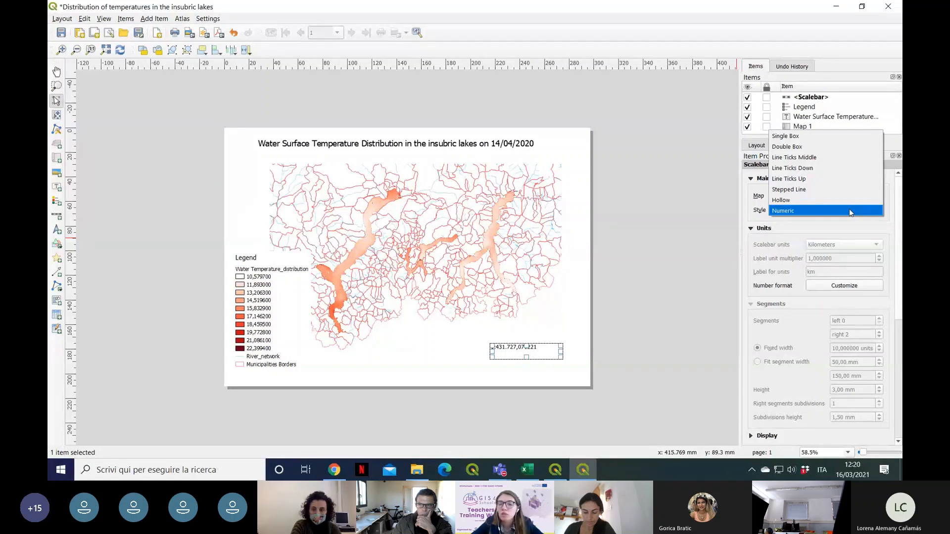
{"action": "left_click", "coordinate": [818, 141]}
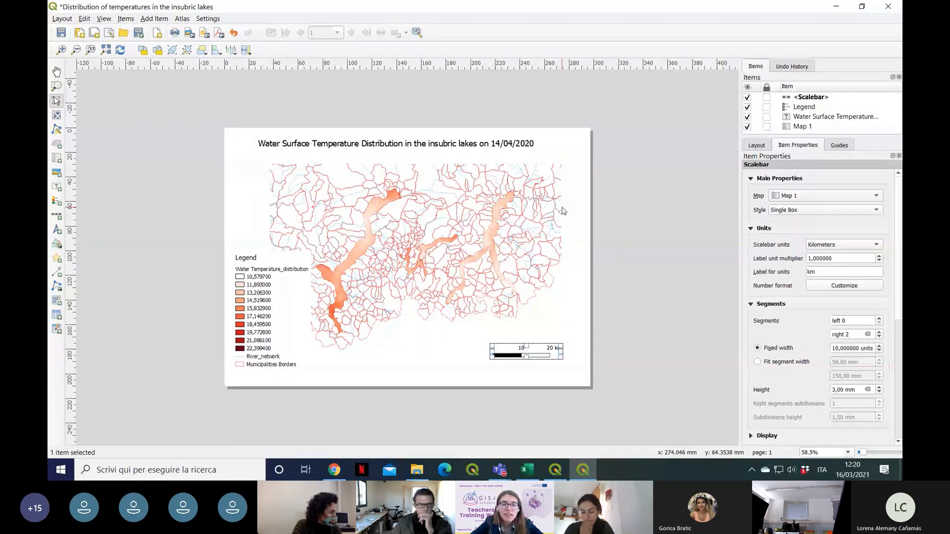
Step: Add a small north arrow at the map's upper-right corner and nudge it slightly right
{"action": "left_click", "coordinate": [56, 230]}
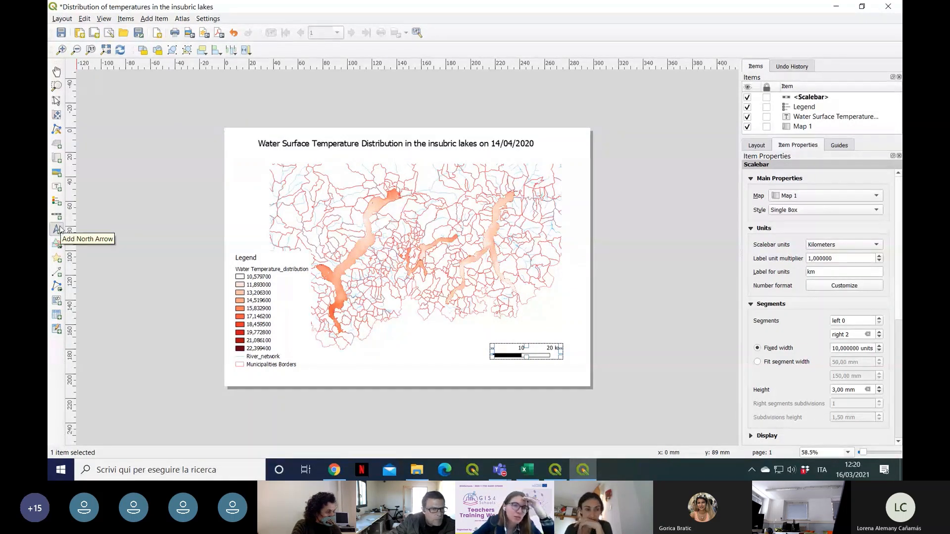
{"action": "left_click", "coordinate": [57, 229]}
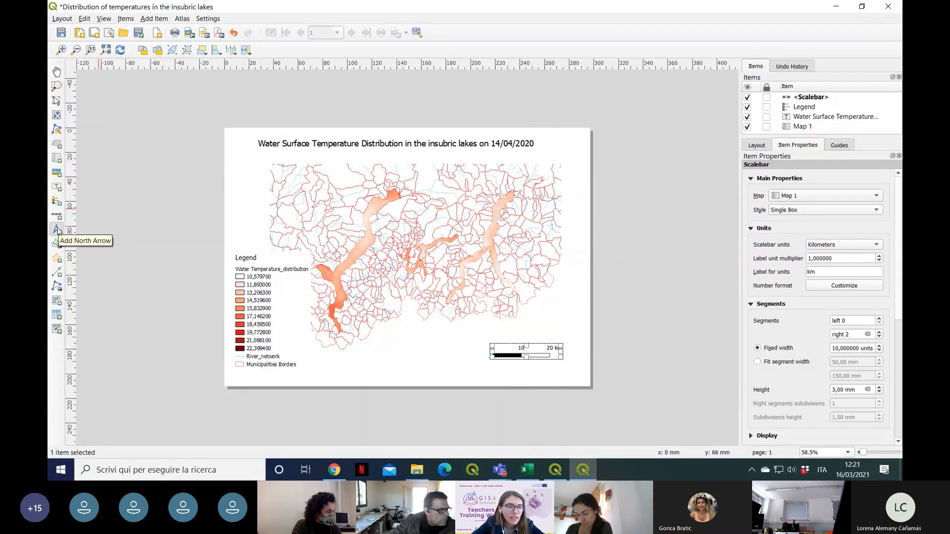
{"action": "mouse_move", "coordinate": [543, 162]}
{"action": "left_mouse_down"}
{"action": "mouse_move", "coordinate": [560, 180]}
{"action": "mouse_move", "coordinate": [557, 170]}
{"action": "left_mouse_up"}
{"action": "left_click", "coordinate": [581, 185]}
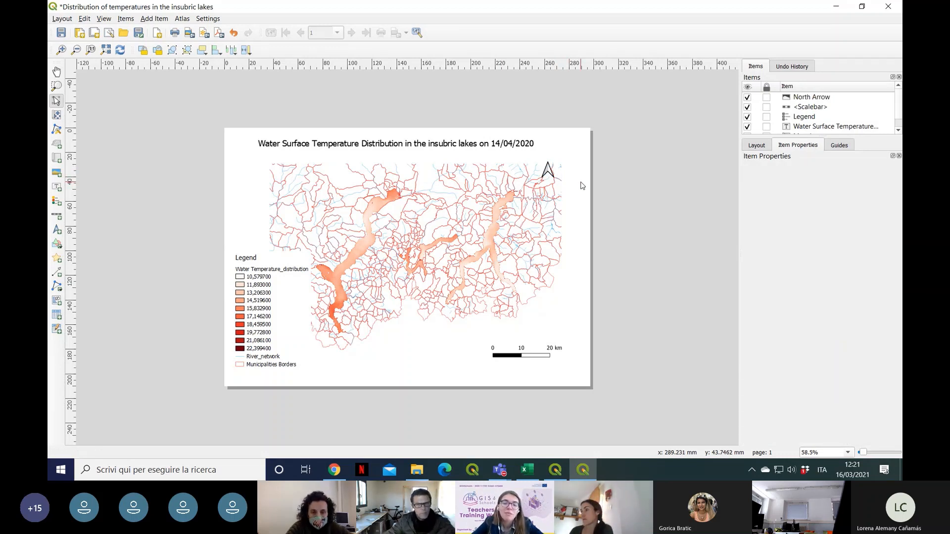
{"action": "left_click", "coordinate": [554, 174]}
{"action": "left_click", "coordinate": [543, 179]}
{"action": "left_click", "coordinate": [549, 171]}
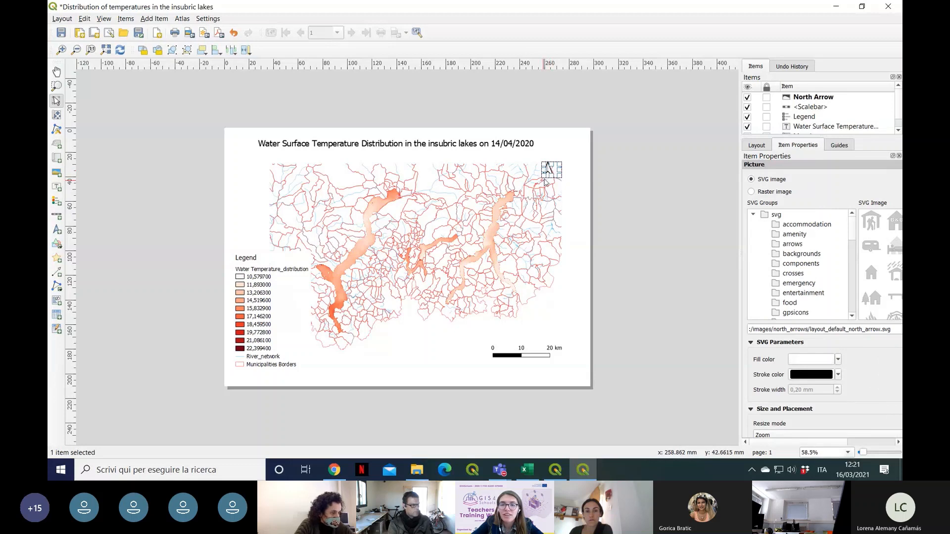
{"action": "mouse_move", "coordinate": [543, 183]}
{"action": "left_mouse_down"}
{"action": "mouse_move", "coordinate": [528, 195]}
{"action": "mouse_move", "coordinate": [543, 178]}
{"action": "left_mouse_up"}
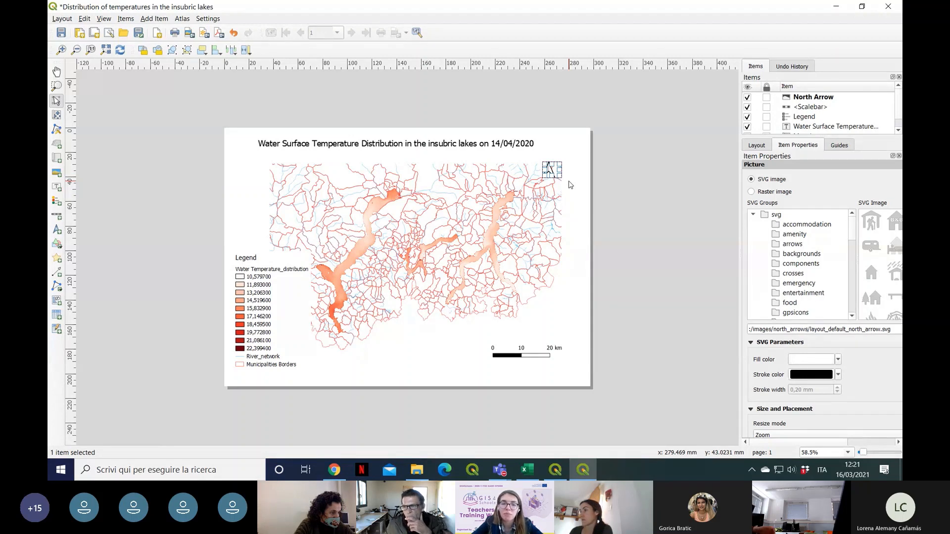
Step: Select Map 1 and locate the Frame option among its item properties
{"action": "left_click", "coordinate": [393, 240]}
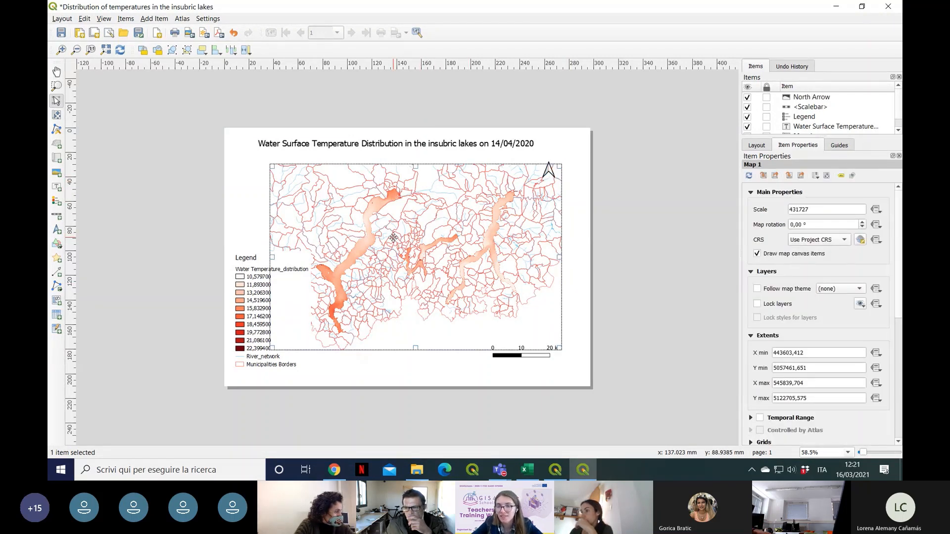
{"action": "left_click", "coordinate": [575, 218]}
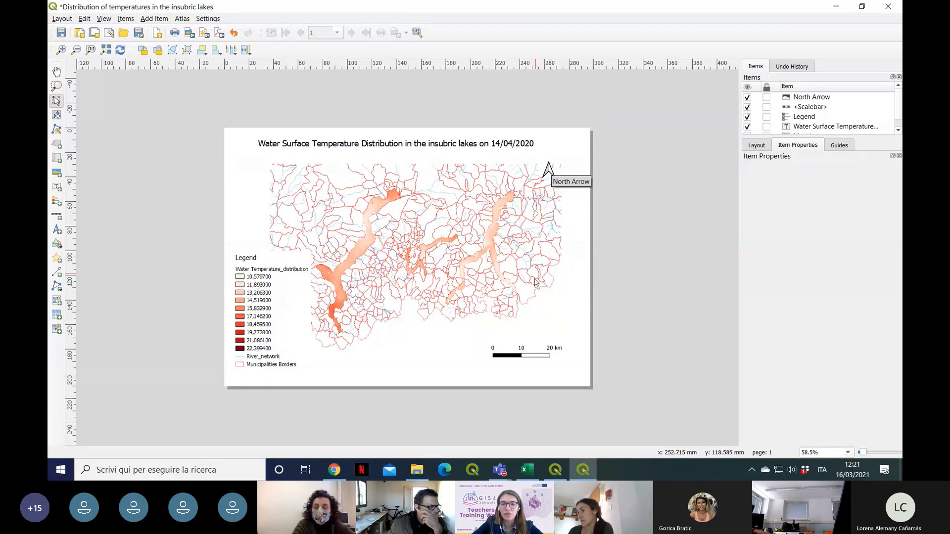
{"action": "left_click", "coordinate": [466, 201]}
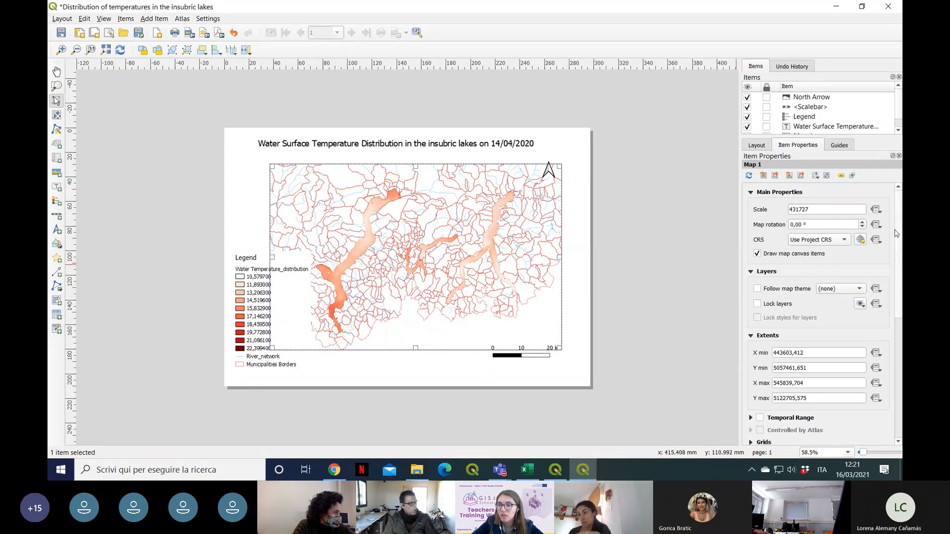
{"action": "scroll", "coordinate": [896, 233], "scroll_direction": "down", "scroll_amount": 3}
{"action": "scroll", "coordinate": [896, 263], "scroll_direction": "down", "scroll_amount": 4}
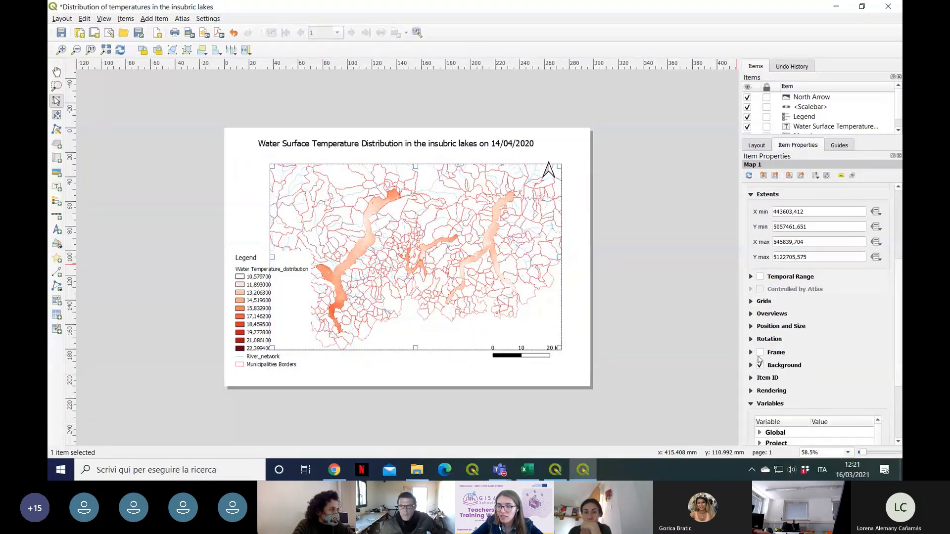